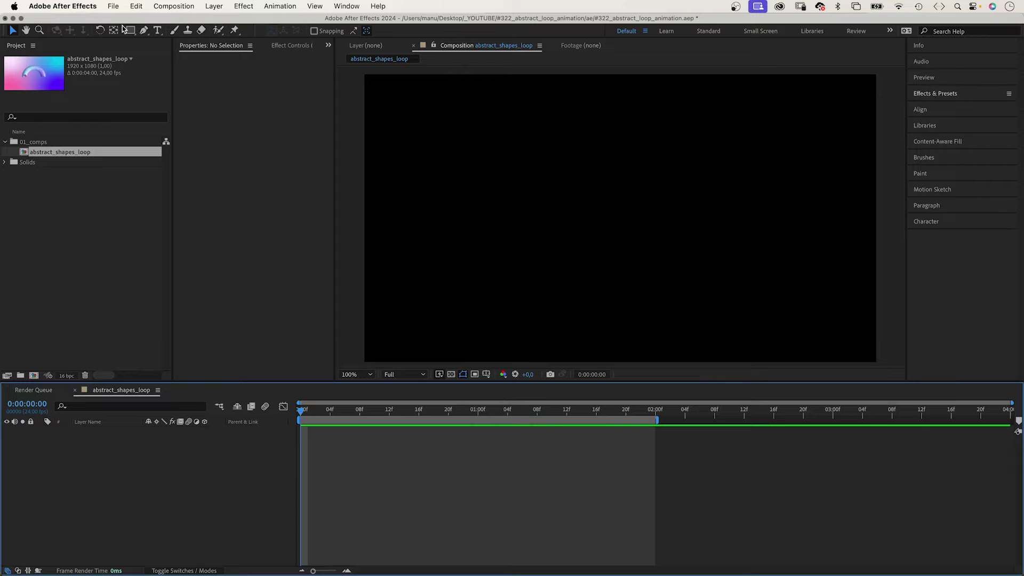
Add a full-composition ellipse shape layer and rename it 'pipe'.
drag(130, 31, 175, 56)
double_click(131, 31)
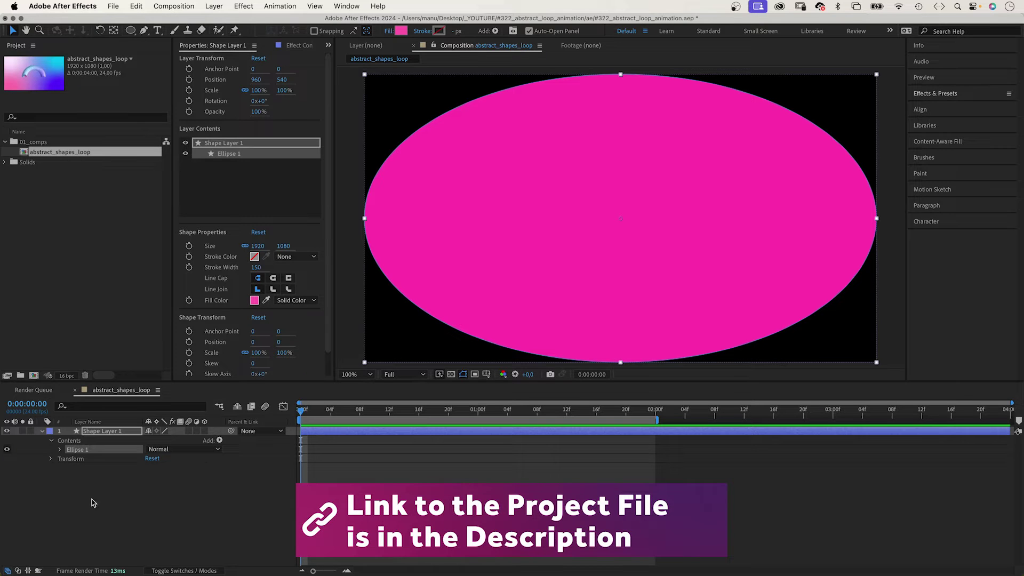
click(105, 434)
key(Return)
text(p)
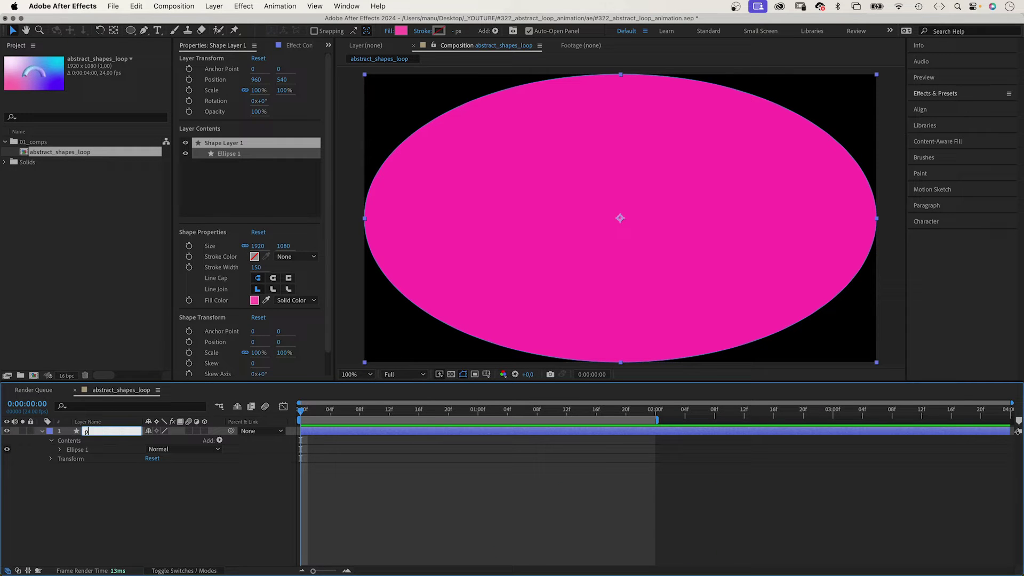
text(ipe)
key(Return)
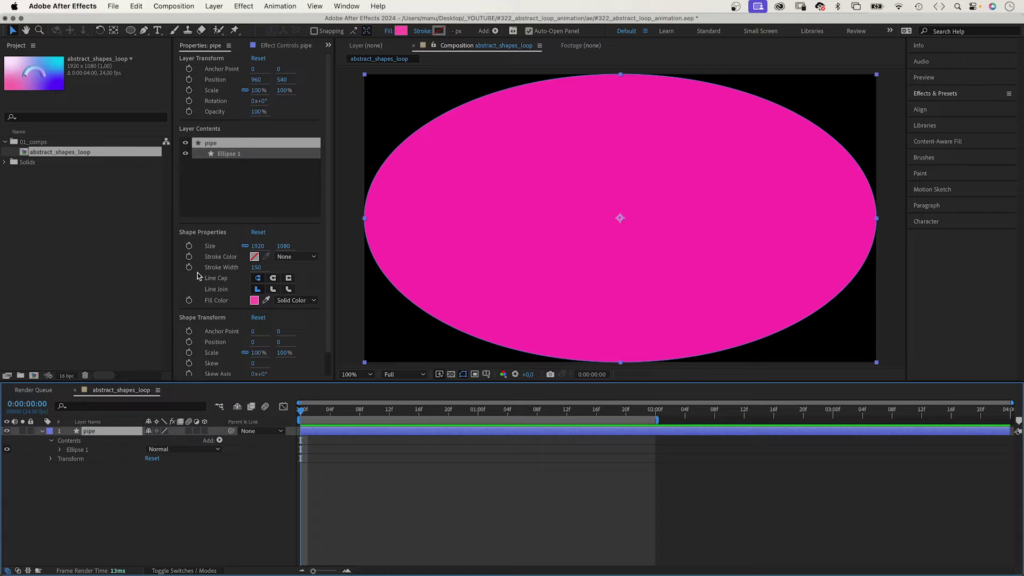
Unlink the ellipse size and set it to 600 x 600 for a circle.
click(246, 247)
click(246, 247)
click(255, 247)
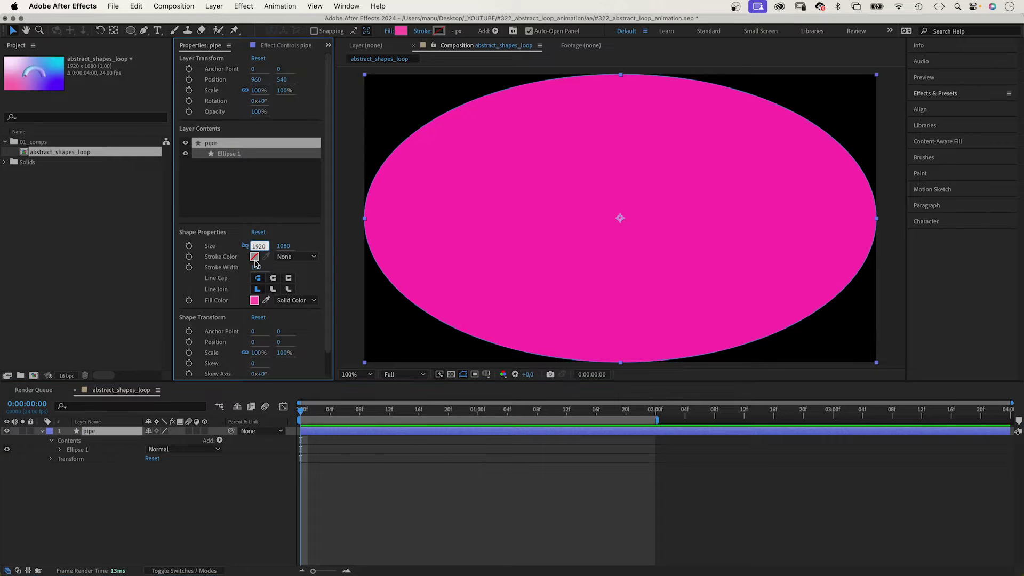
text(600)
key(Tab)
text(6)
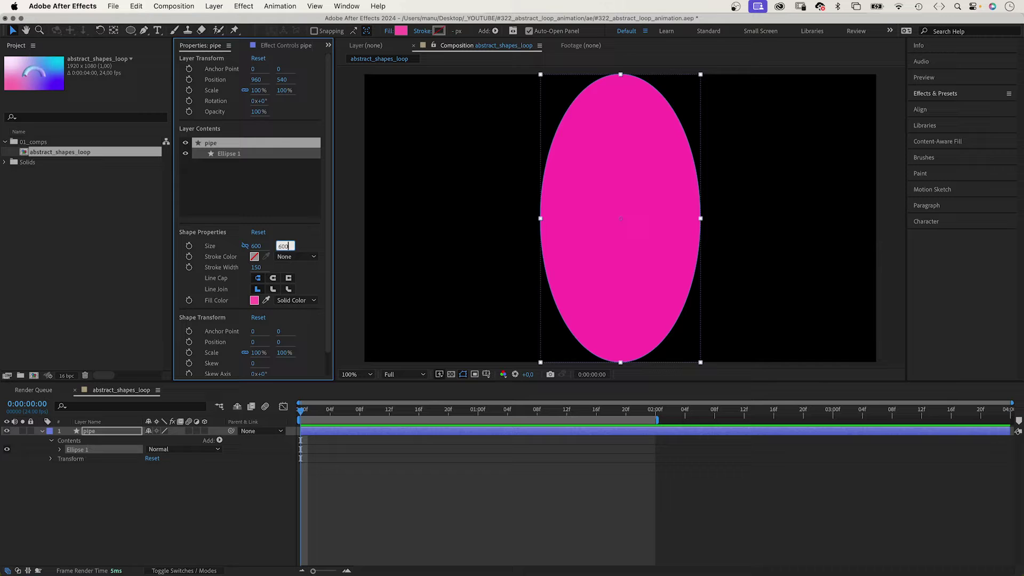
text(00)
key(Return)
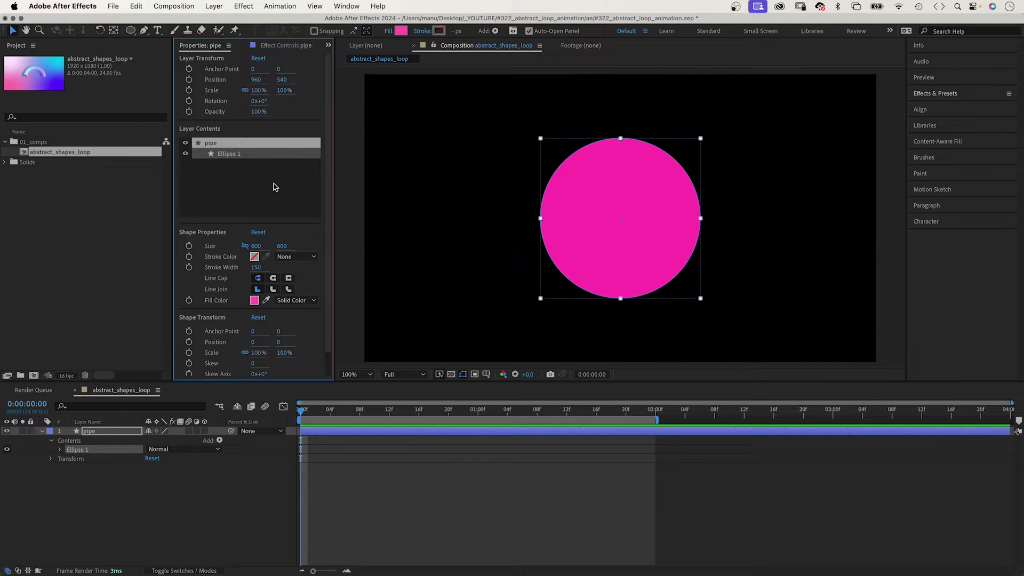
Set the pipe circle's fill to None and its stroke to Linear Gradient.
click(389, 32)
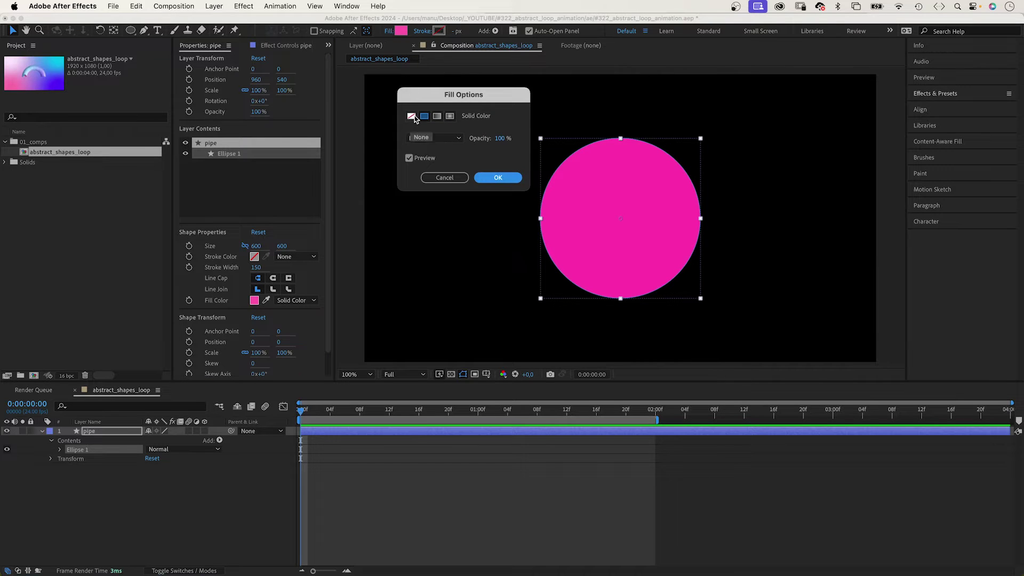
click(412, 116)
click(500, 178)
click(421, 32)
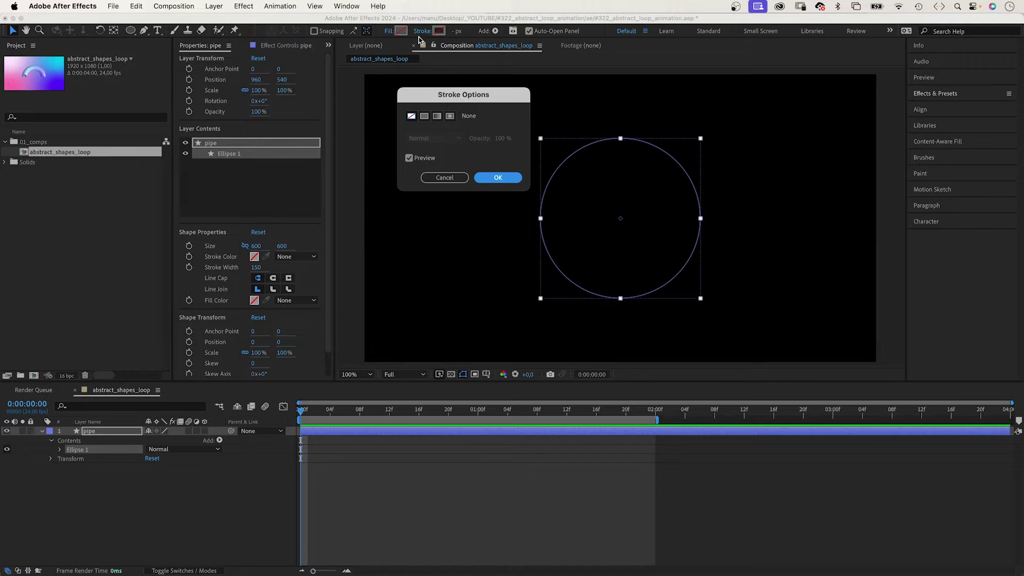
click(437, 115)
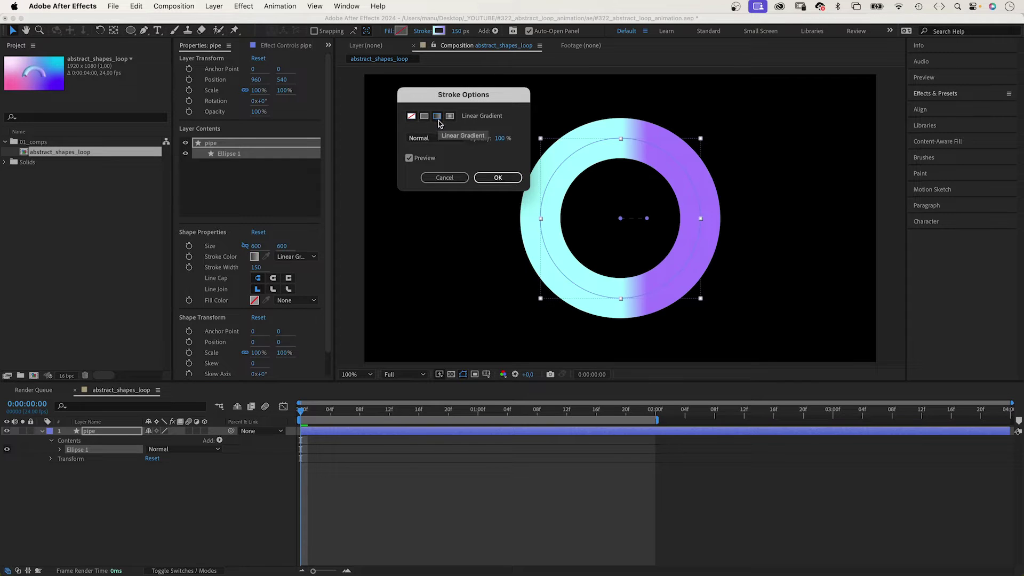
click(498, 178)
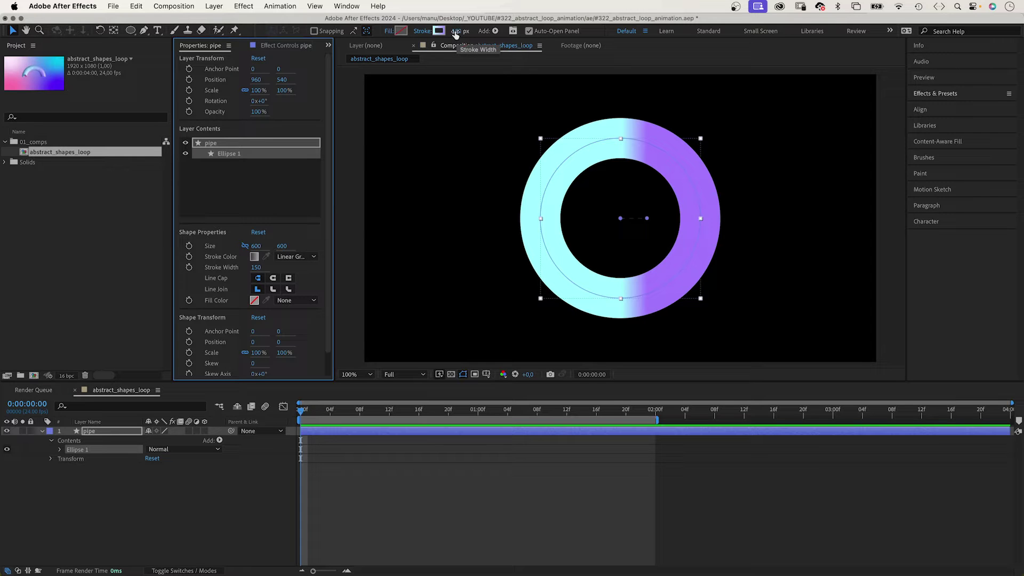
Accept the cyan-to-purple stroke gradient and angle it diagonally from upper left to lower right.
click(439, 31)
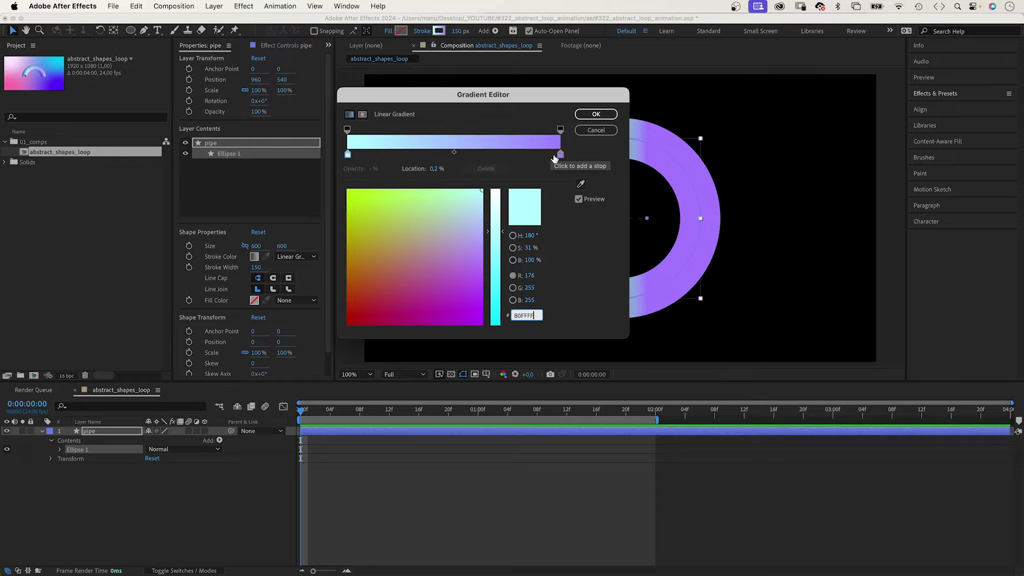
click(596, 114)
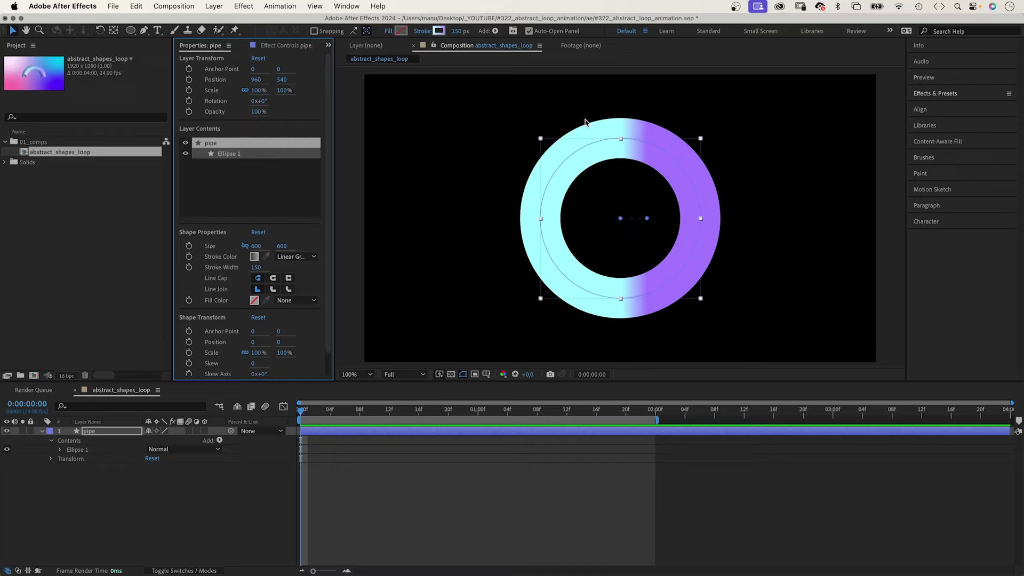
drag(621, 218, 553, 159)
drag(647, 218, 683, 277)
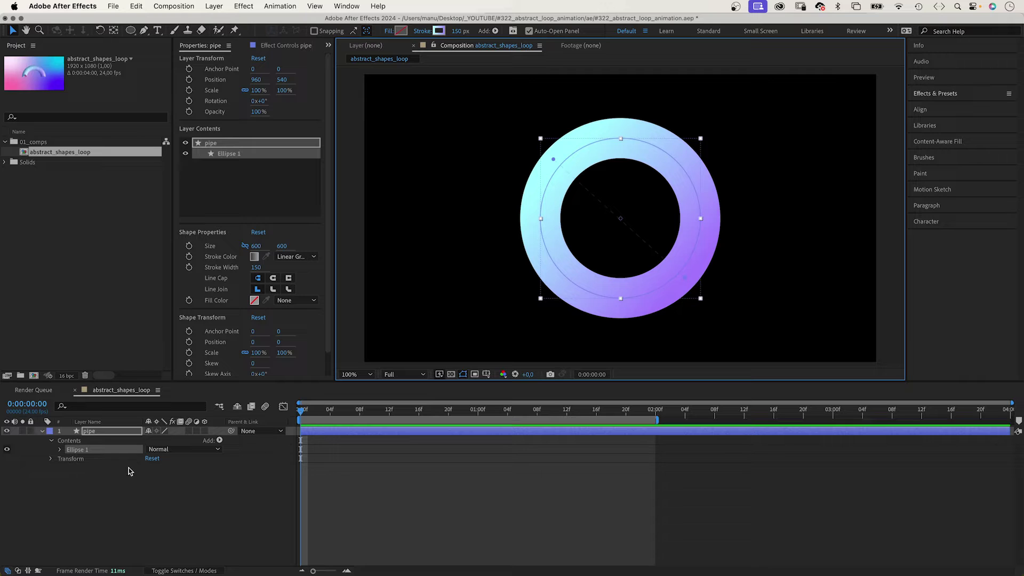
Add Trim Paths to the pipe ring with Start 100% and End 50%.
click(220, 440)
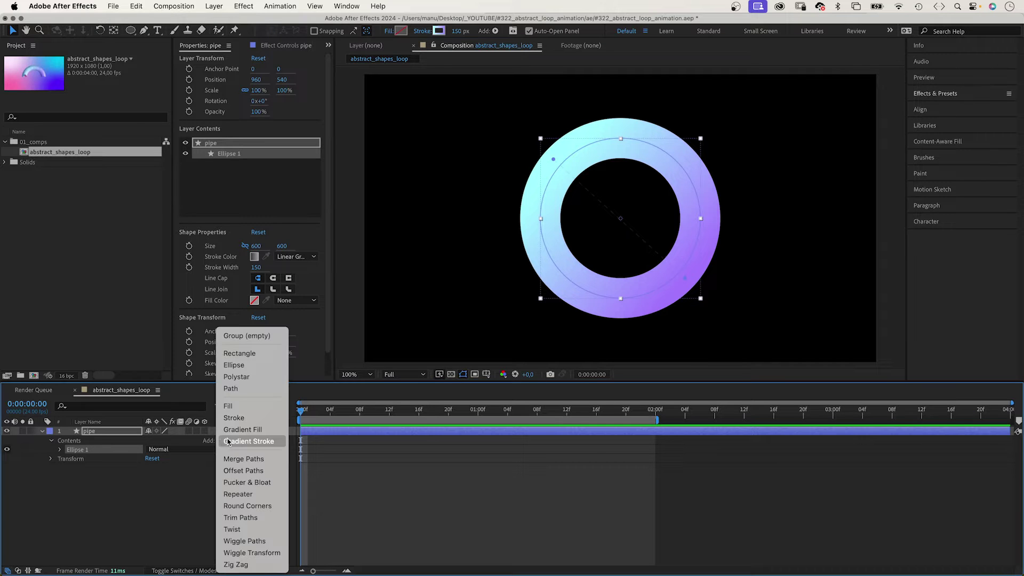
click(215, 495)
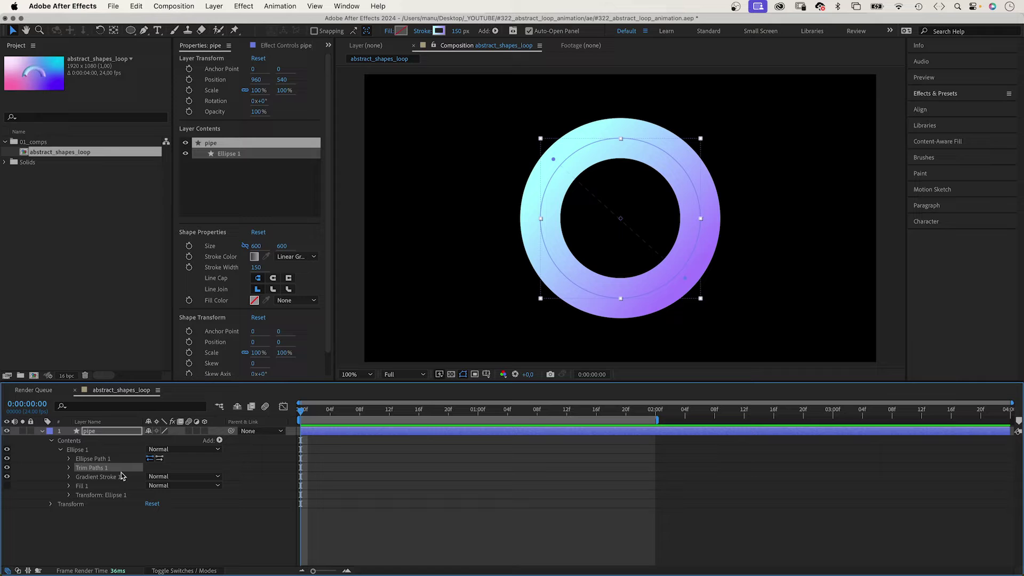
click(68, 468)
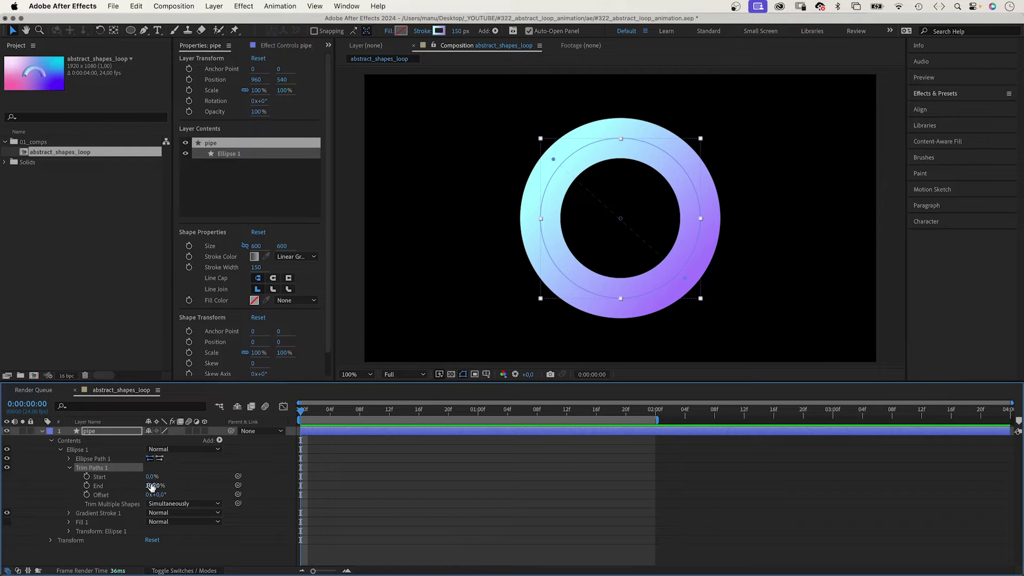
drag(150, 479, 213, 476)
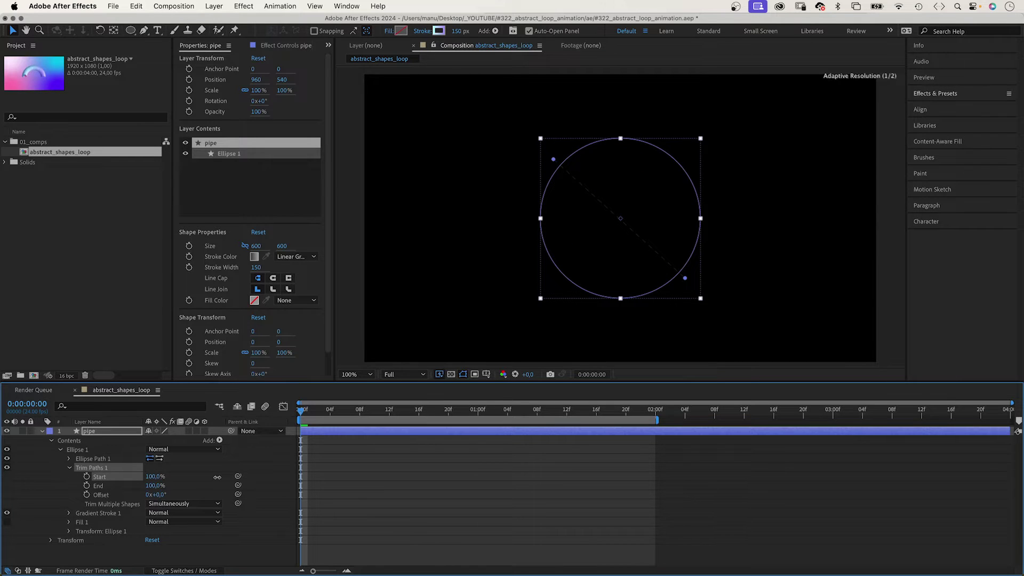
drag(152, 486, 132, 488)
click(132, 489)
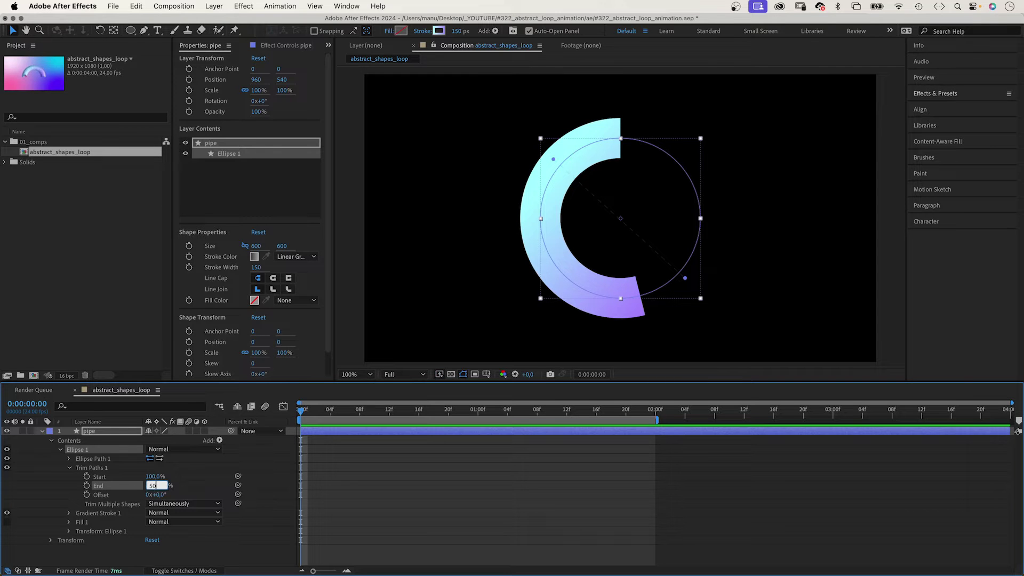
key(Return)
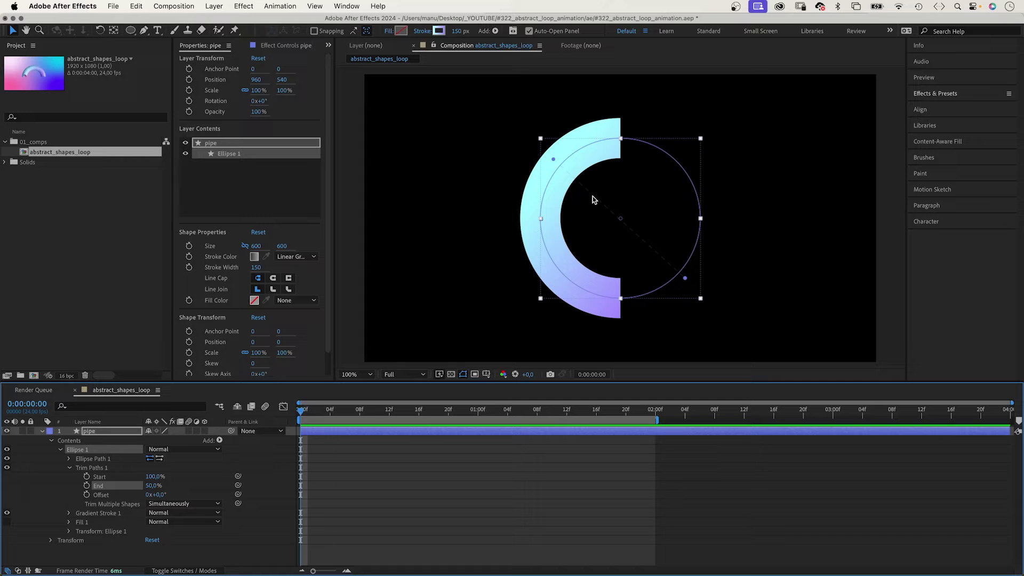
Convert Ellipse Path 1 to a Bezier path and select its Path property.
click(83, 451)
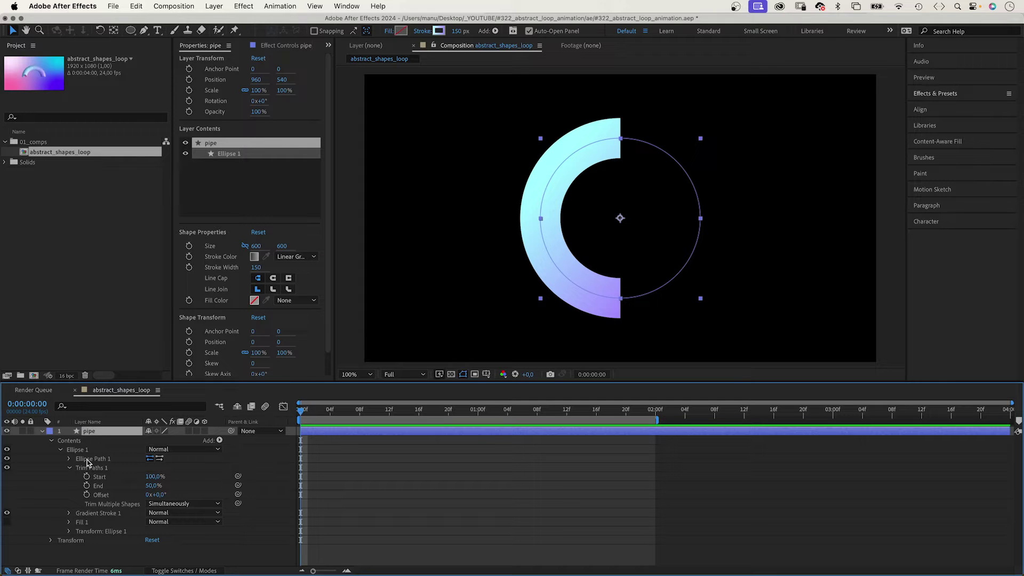
click(92, 461)
right_click(92, 461)
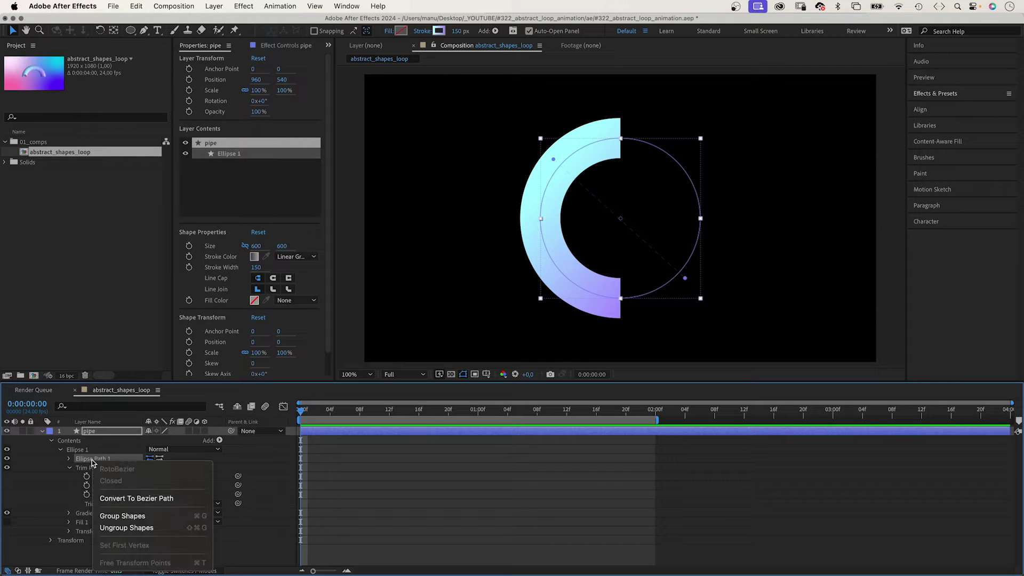
click(125, 498)
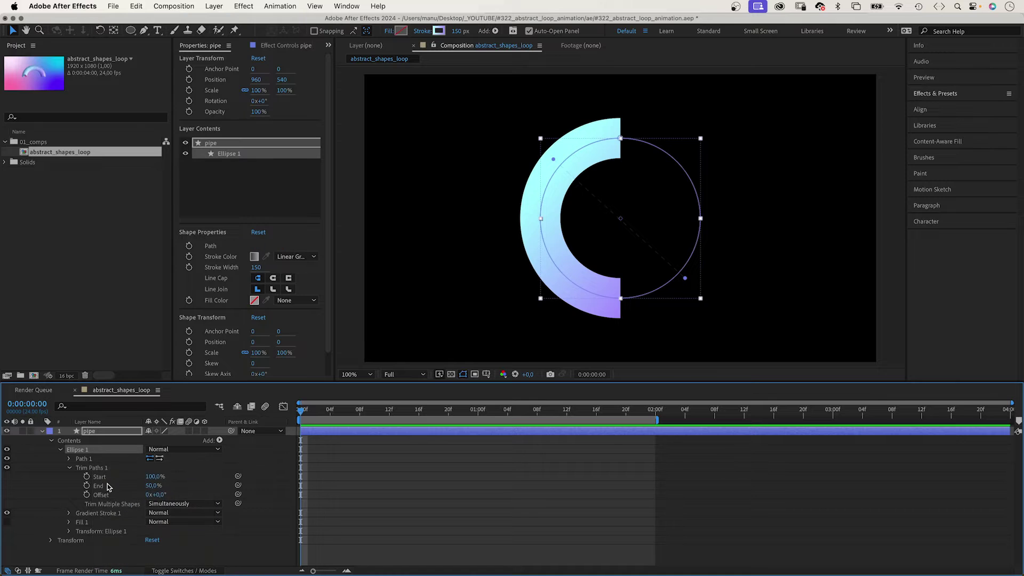
click(68, 459)
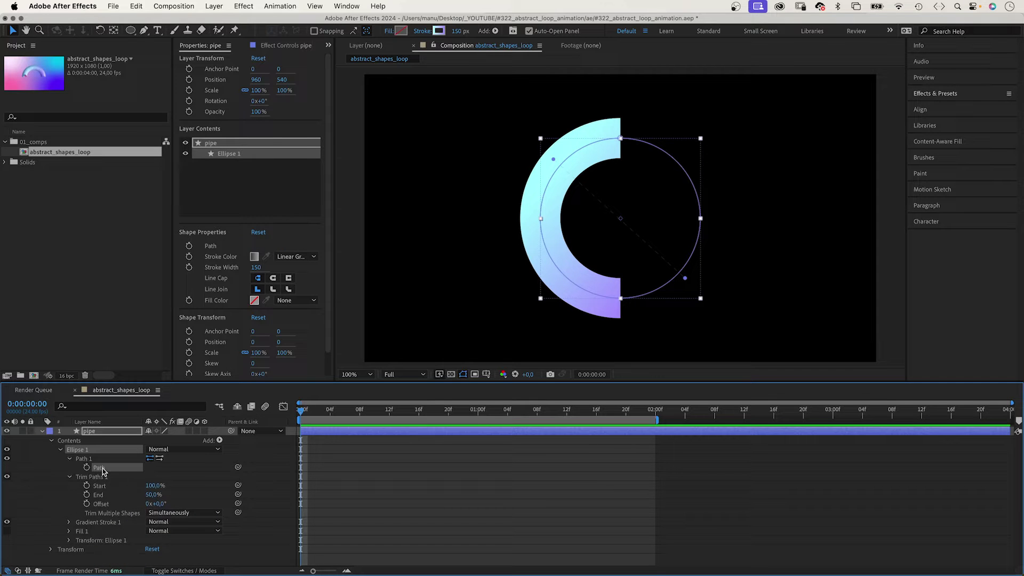
click(98, 461)
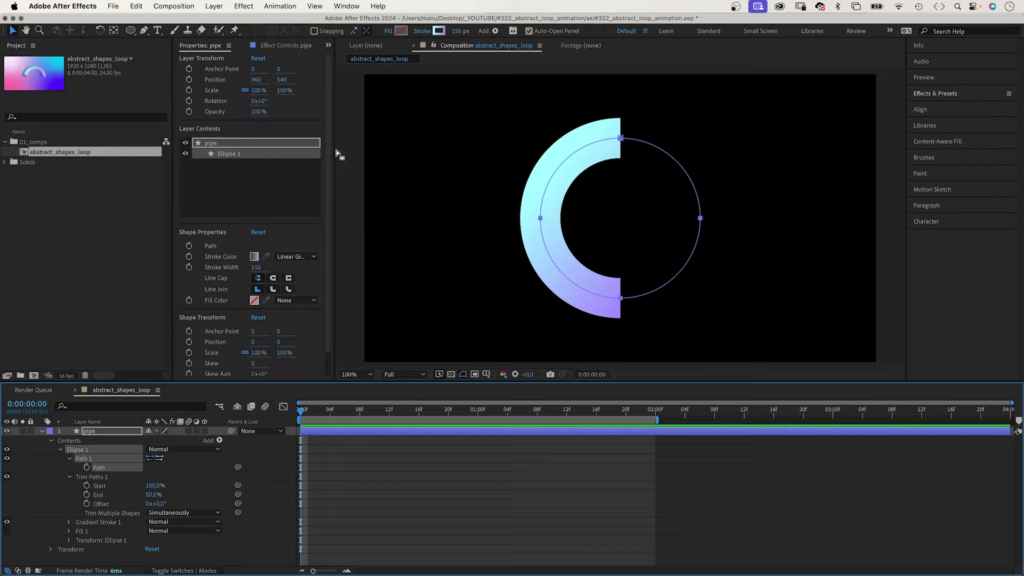
Run Create Nulls From Paths.jsx with Trace Path to add a null following the pipe.
click(347, 6)
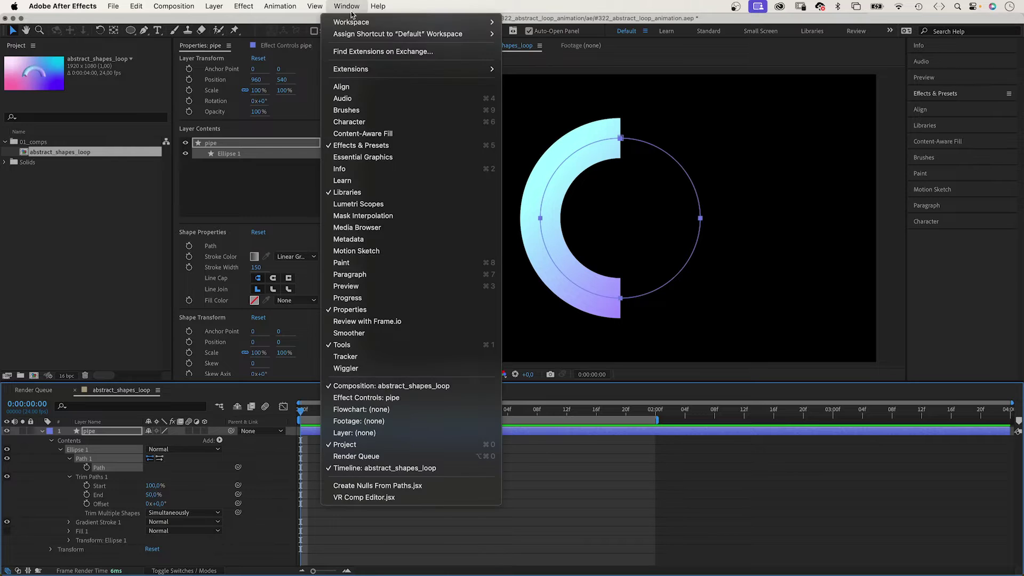
click(378, 486)
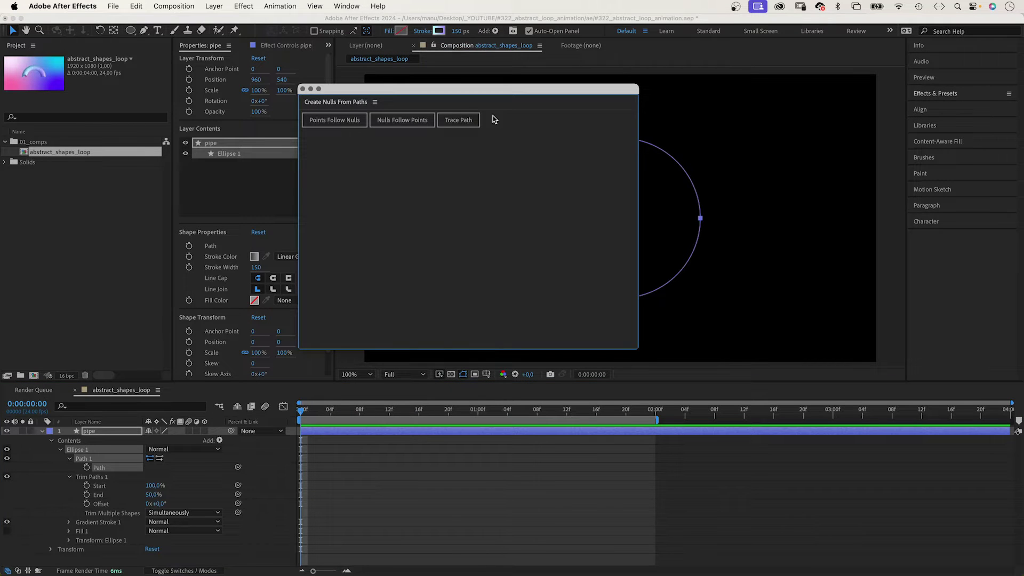
click(459, 120)
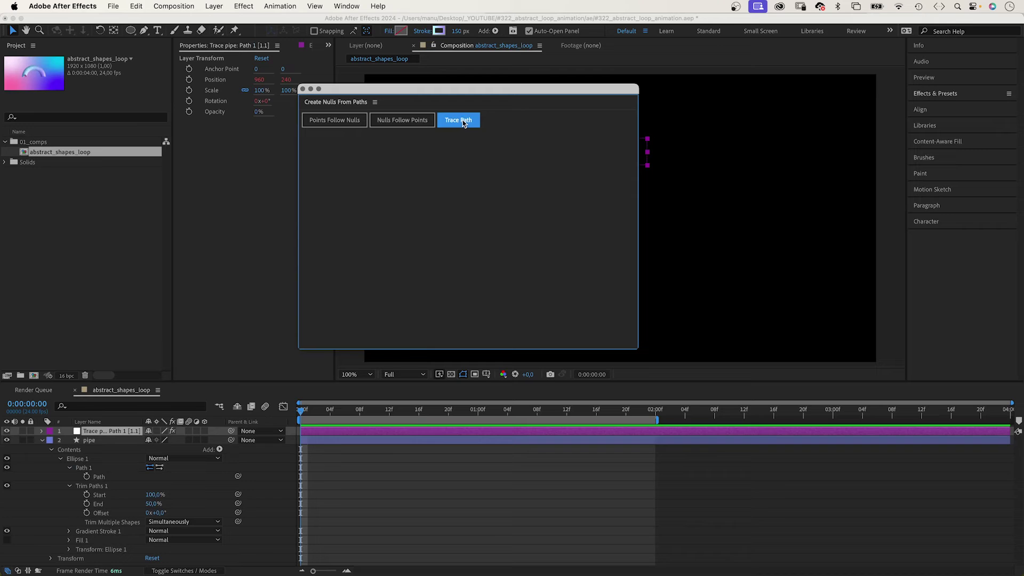
click(303, 89)
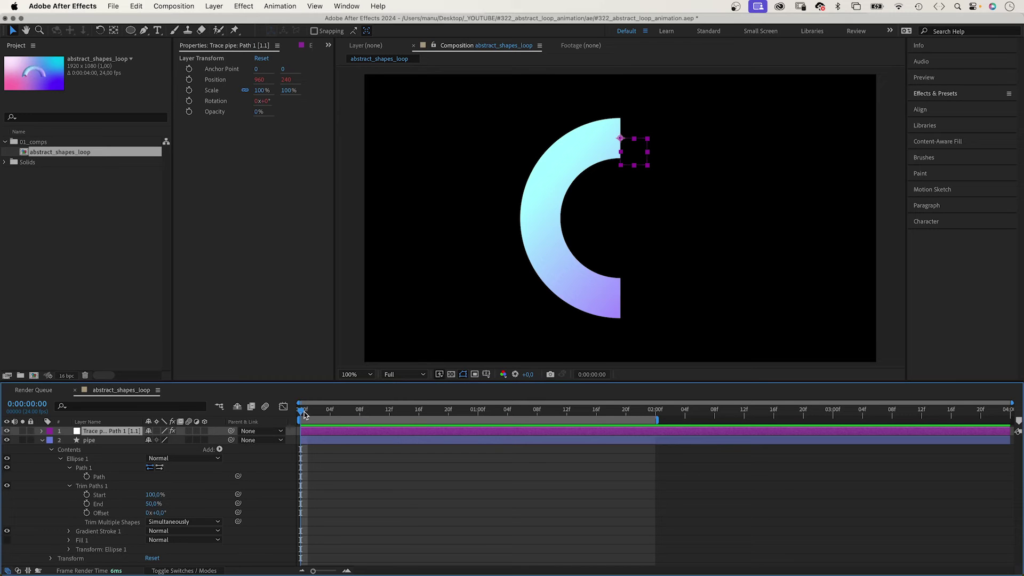
Delete the trace null's old Progress keyframes and its Progress expression.
mouse_move(304, 415)
mouse_down()
mouse_move(564, 402)
mouse_move(299, 427)
mouse_up()
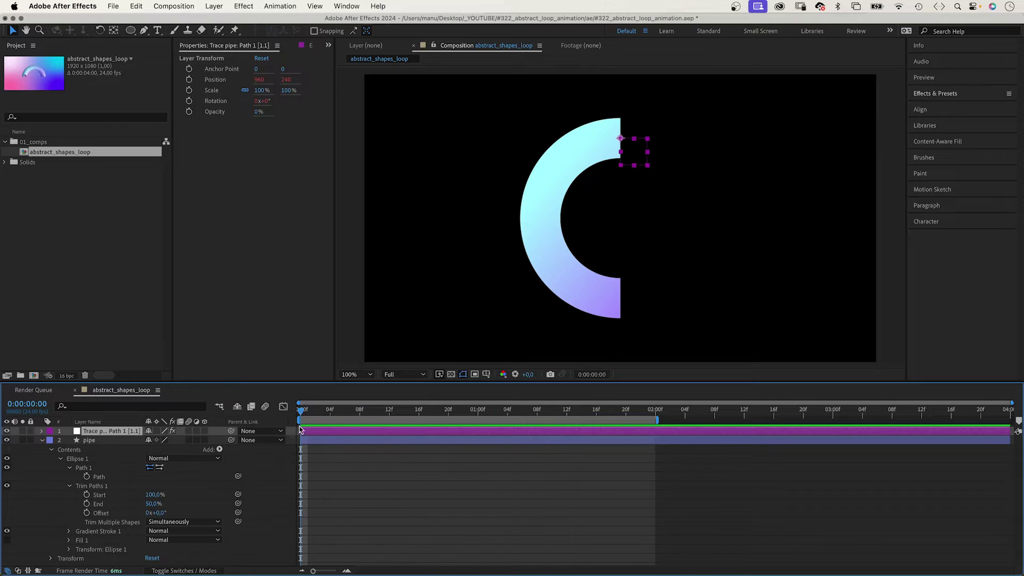
click(42, 431)
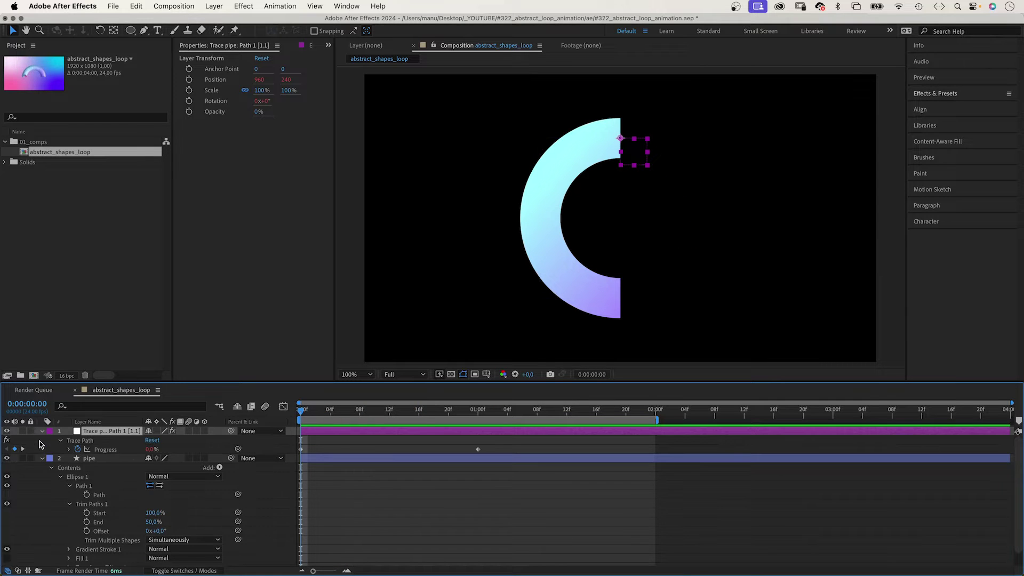
click(69, 449)
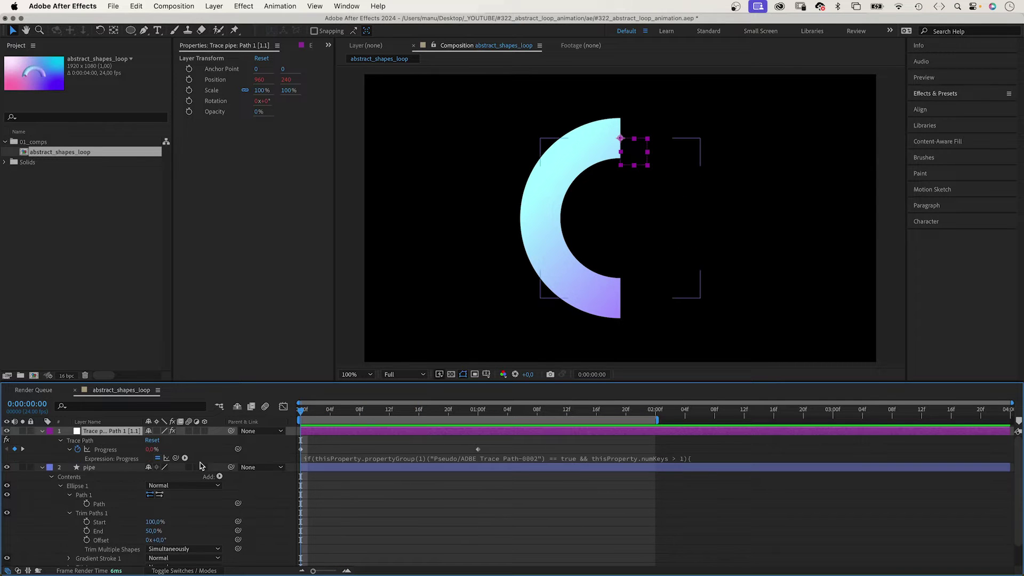
click(112, 451)
key(Delete)
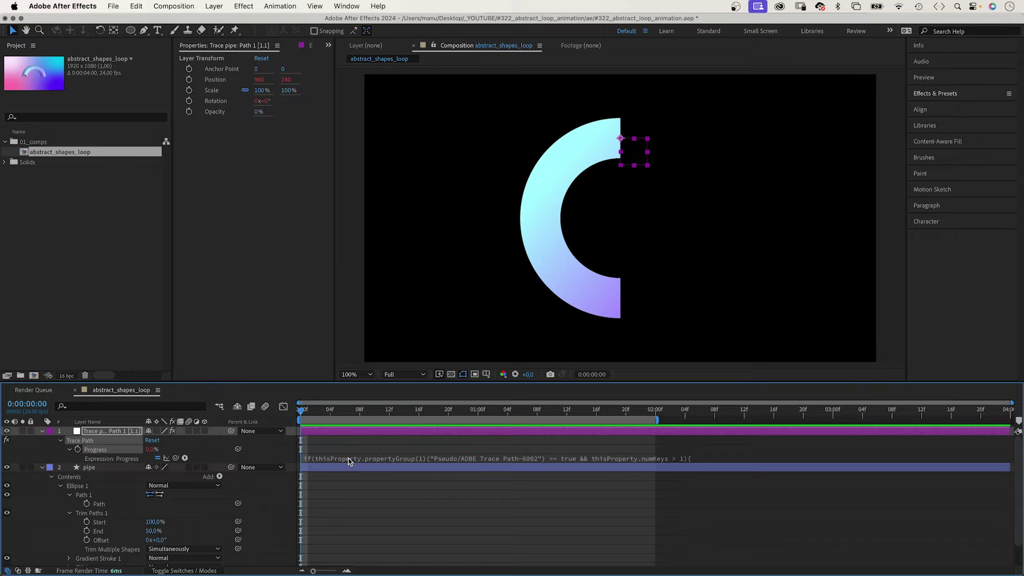
click(349, 461)
key(super+a)
key(BackSpace)
click(28, 463)
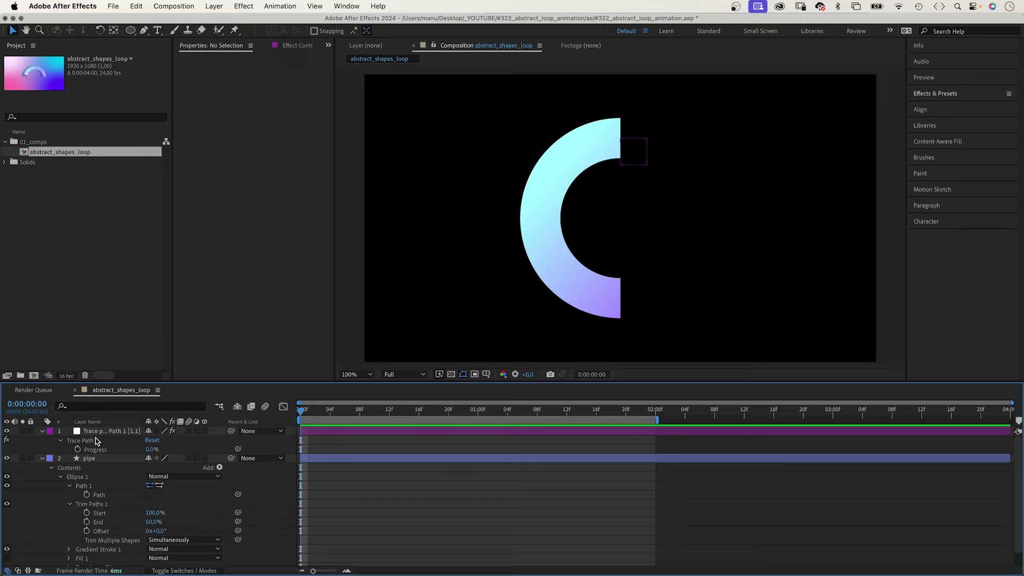
In Effect Controls, set Trace Path Progress to 50% and keyframe it at frame 0.
click(100, 433)
click(328, 45)
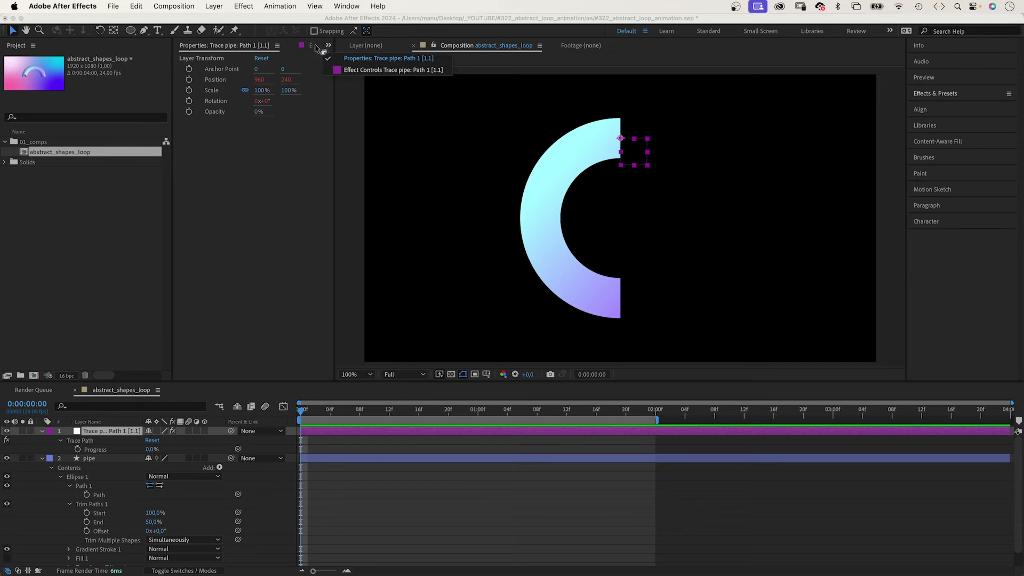
click(374, 70)
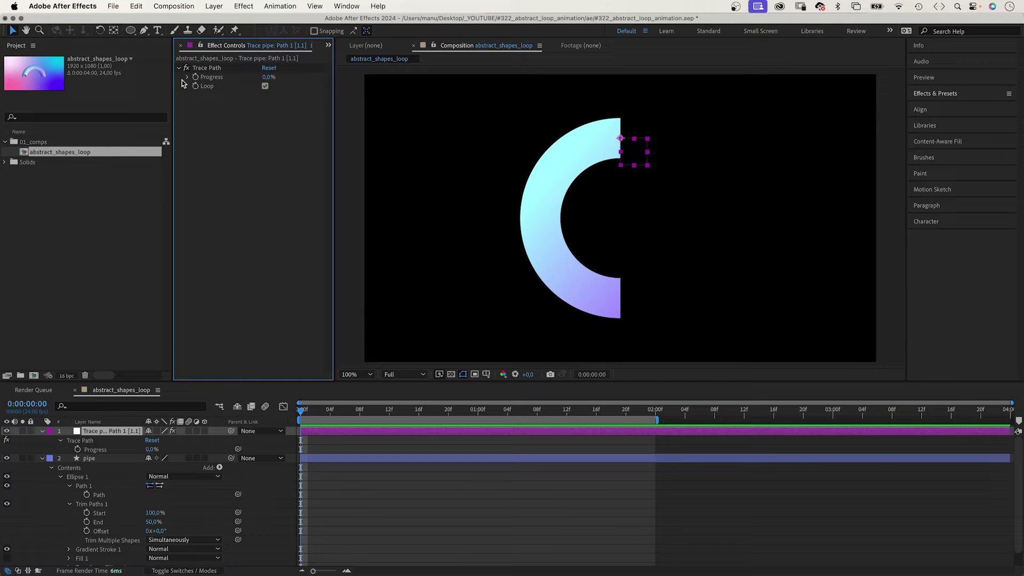
click(187, 78)
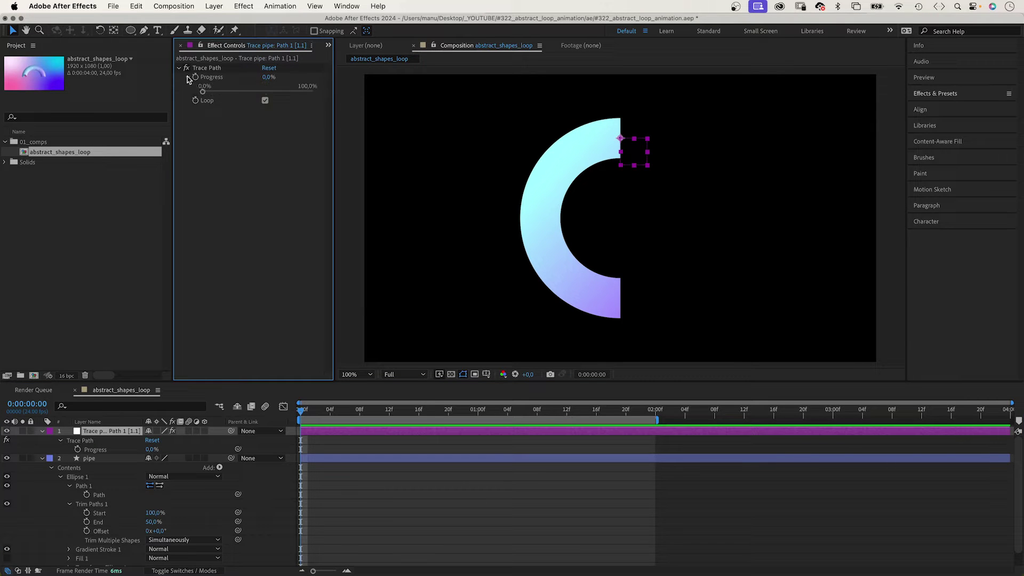
drag(202, 91, 258, 89)
click(268, 78)
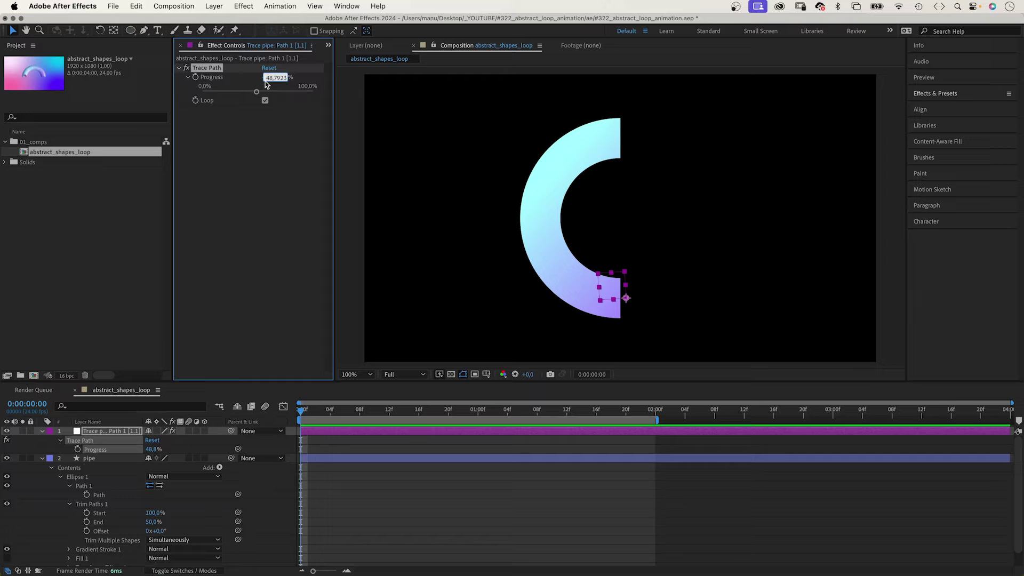
text(50)
key(Return)
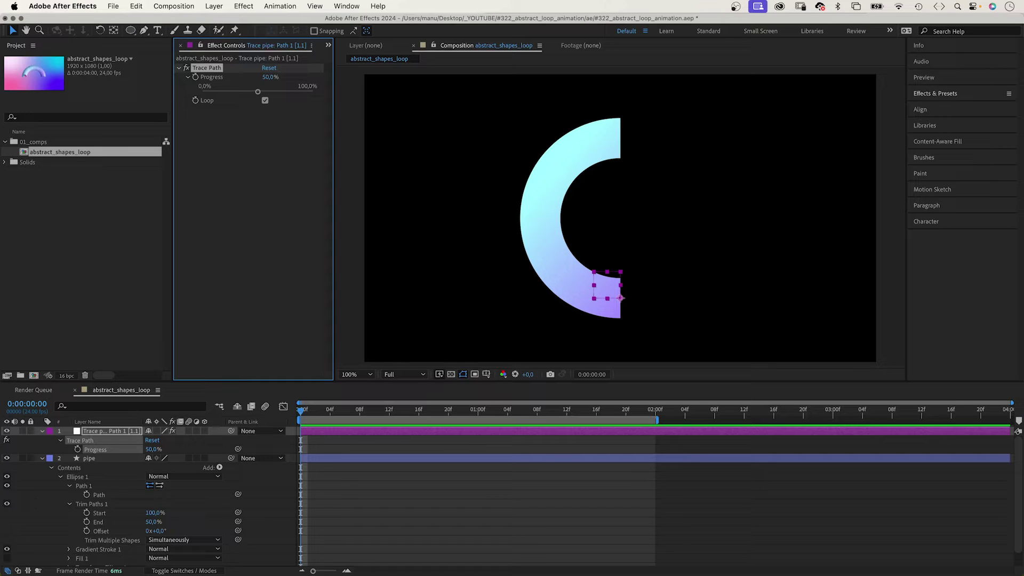
click(78, 449)
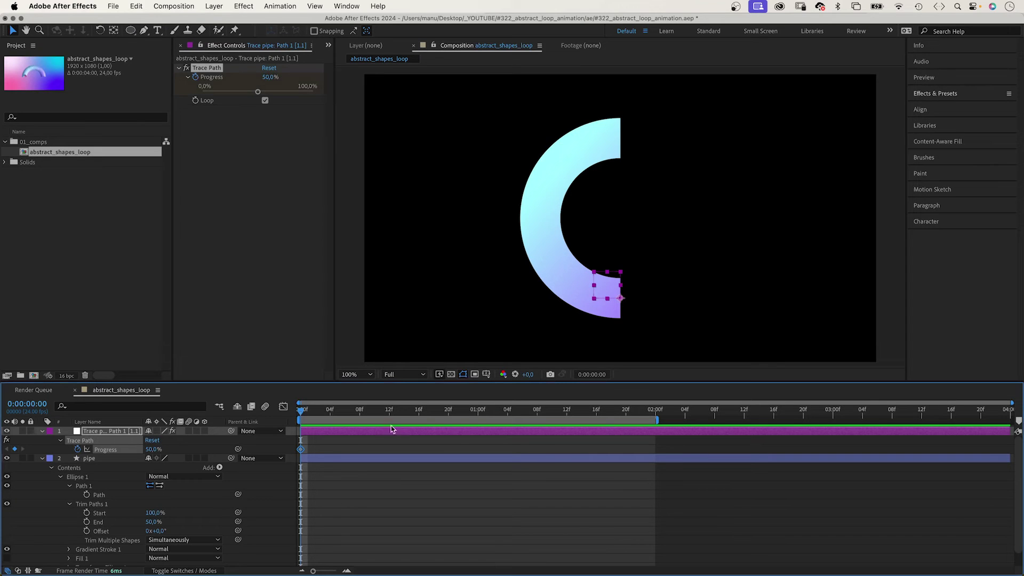
Keyframe Progress at 100% at one second, then collapse the pipe layer.
click(478, 415)
click(154, 449)
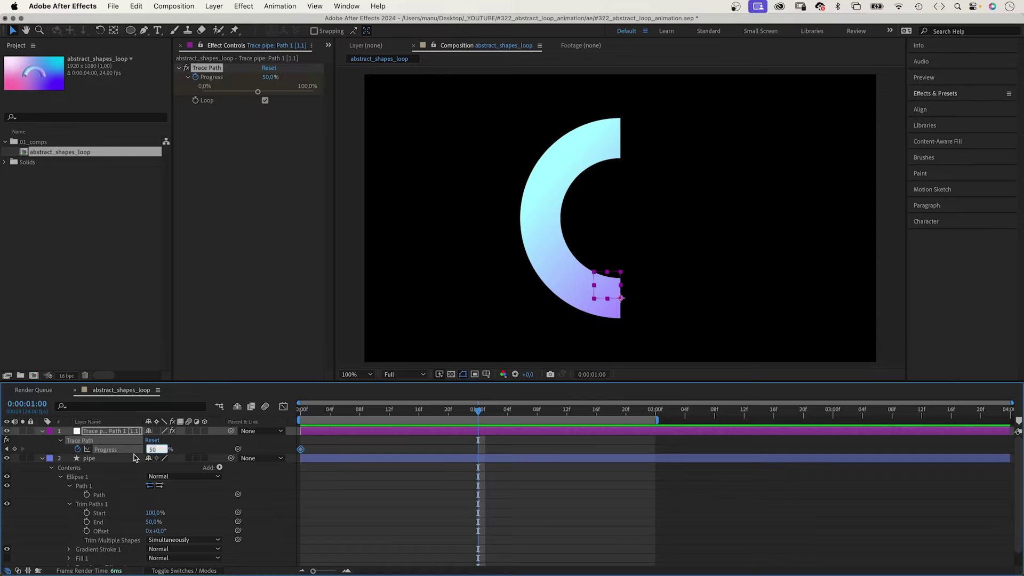
key(Return)
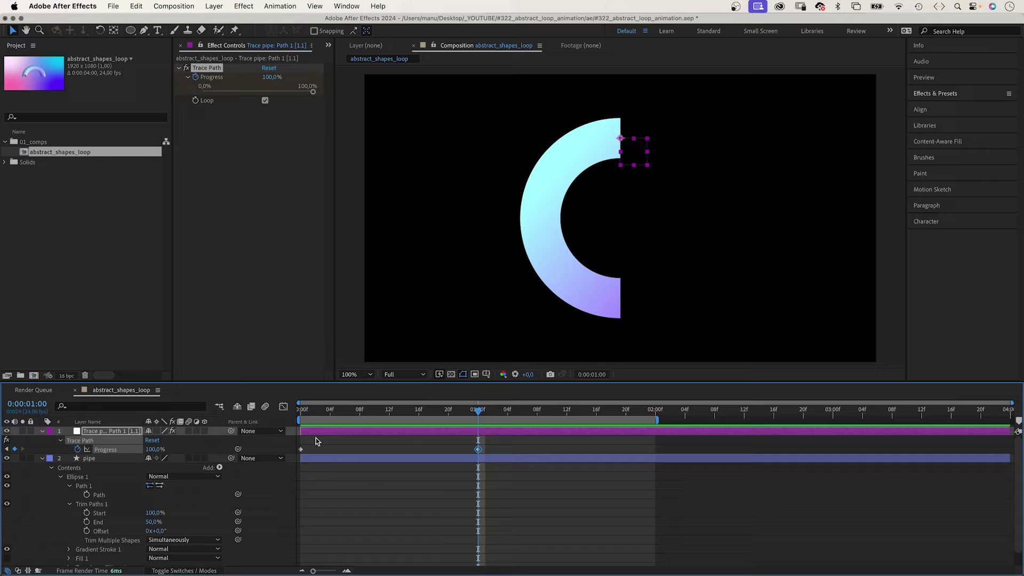
drag(478, 411, 295, 424)
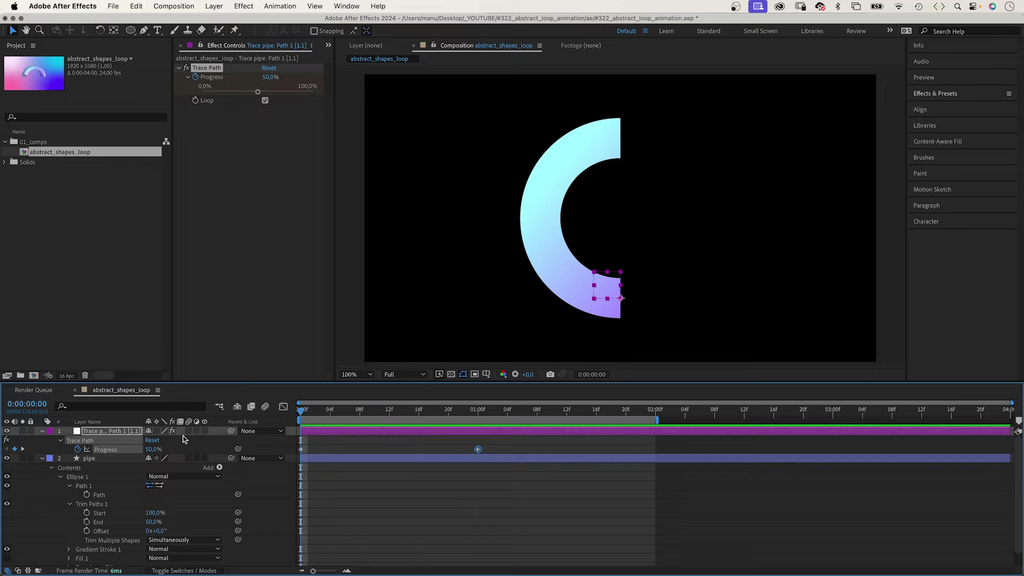
click(40, 459)
Add a new full-composition ellipse shape layer named 'sphere'.
click(42, 431)
click(77, 478)
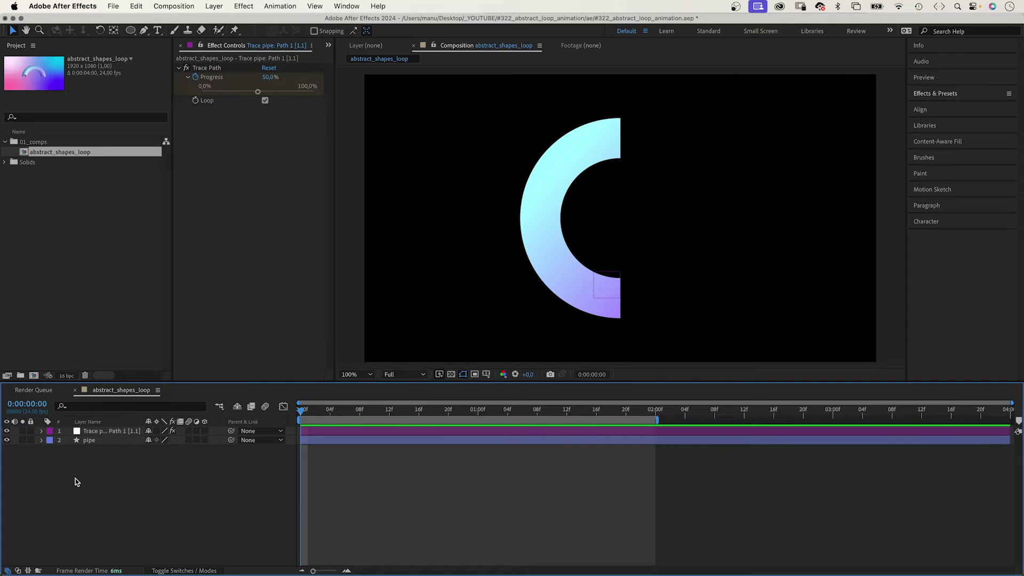
double_click(129, 31)
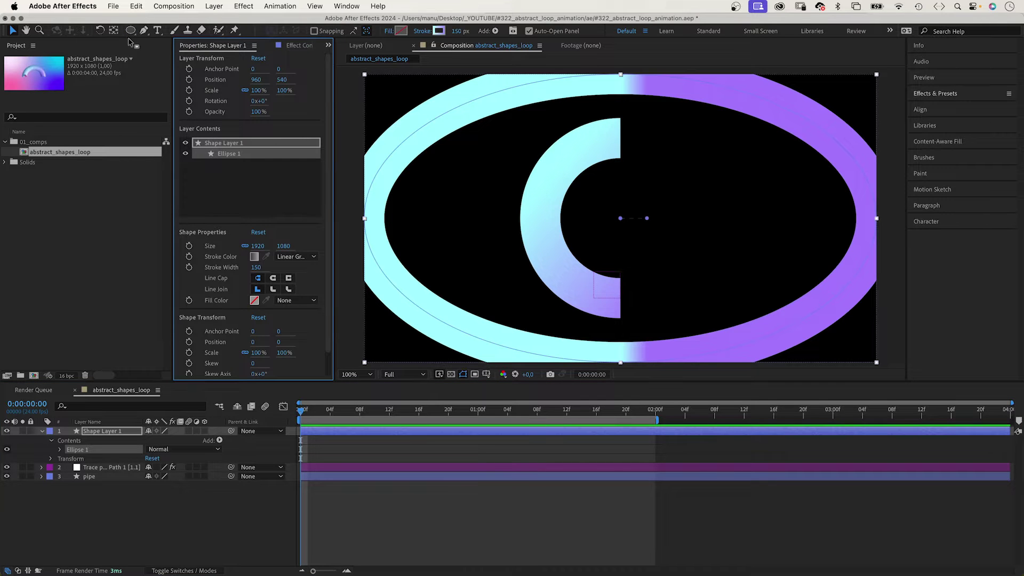
click(97, 435)
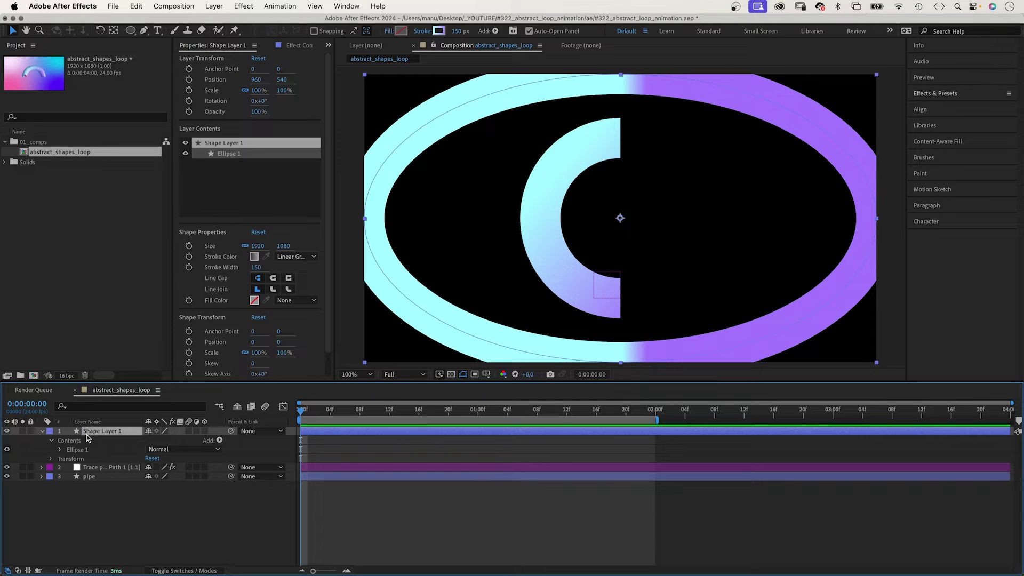
key(Return)
text(sphere)
key(Return)
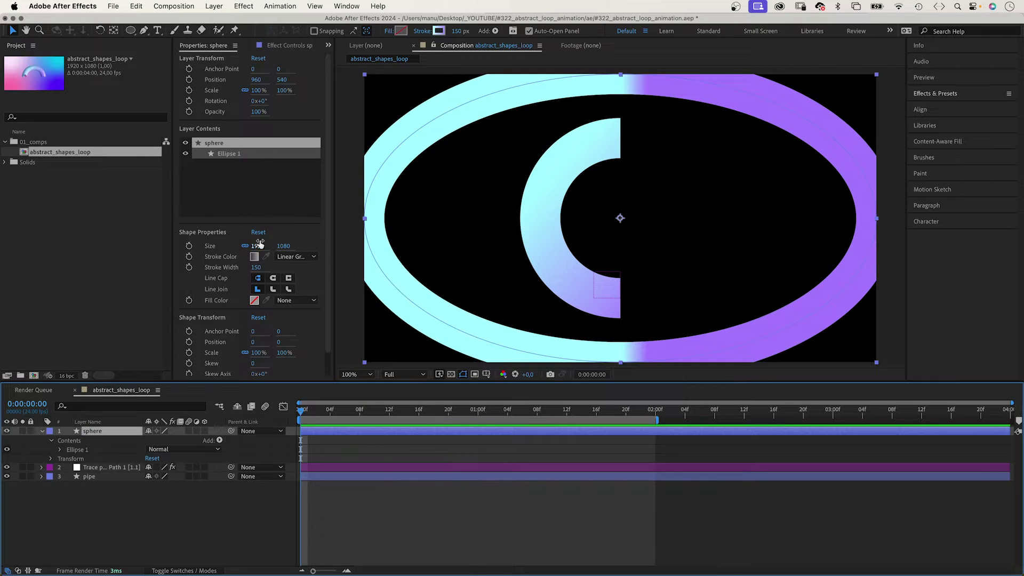
Unlink the sphere ellipse's size and set it to 150 x 150.
click(244, 246)
click(258, 246)
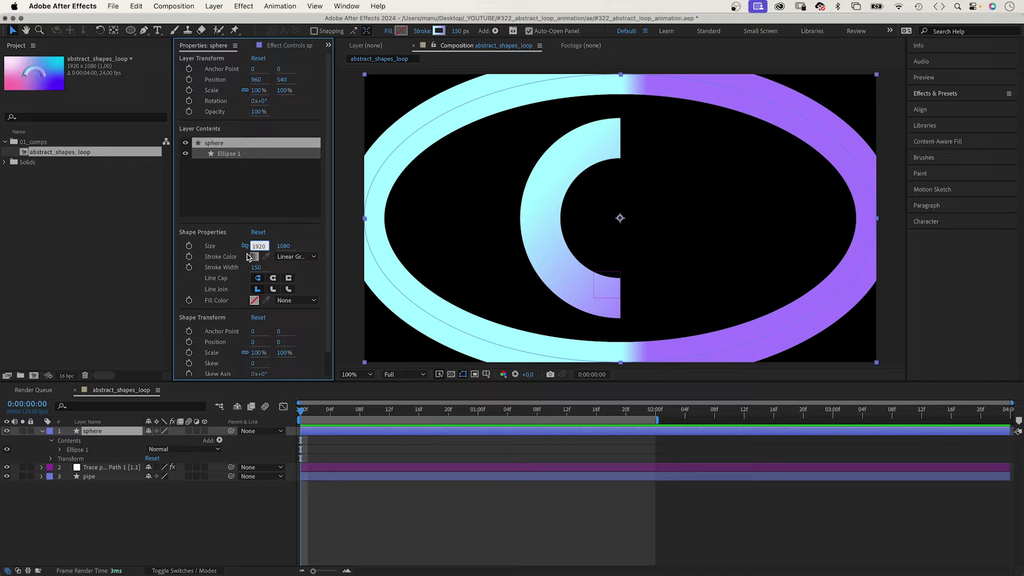
text(15)
key(Tab)
text(1)
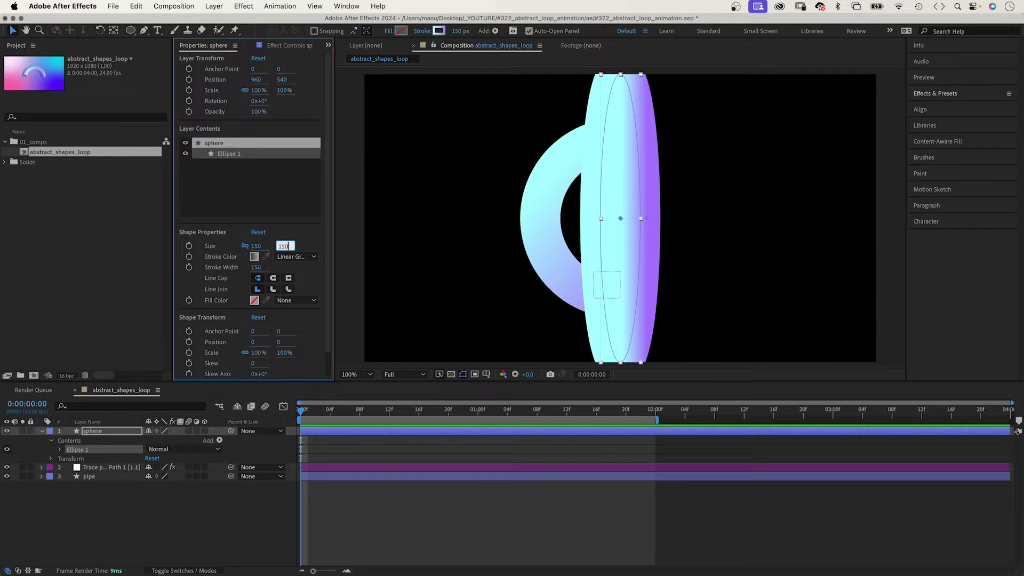
text(50)
key(Return)
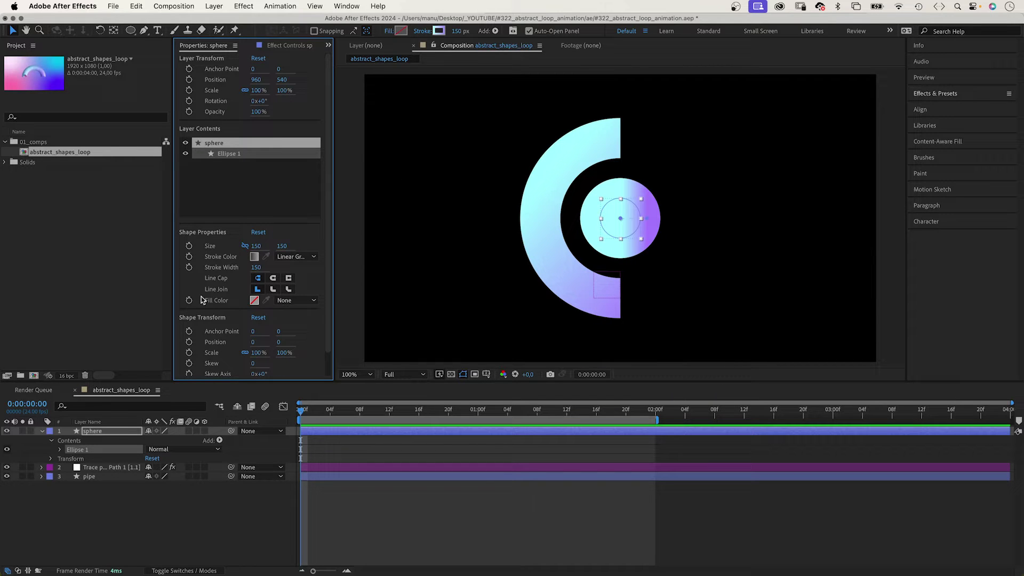
click(298, 258)
Remove the sphere's stroke and fill it with a pale pink FFE5FF to magenta FF2F9C gradient.
click(292, 267)
click(294, 301)
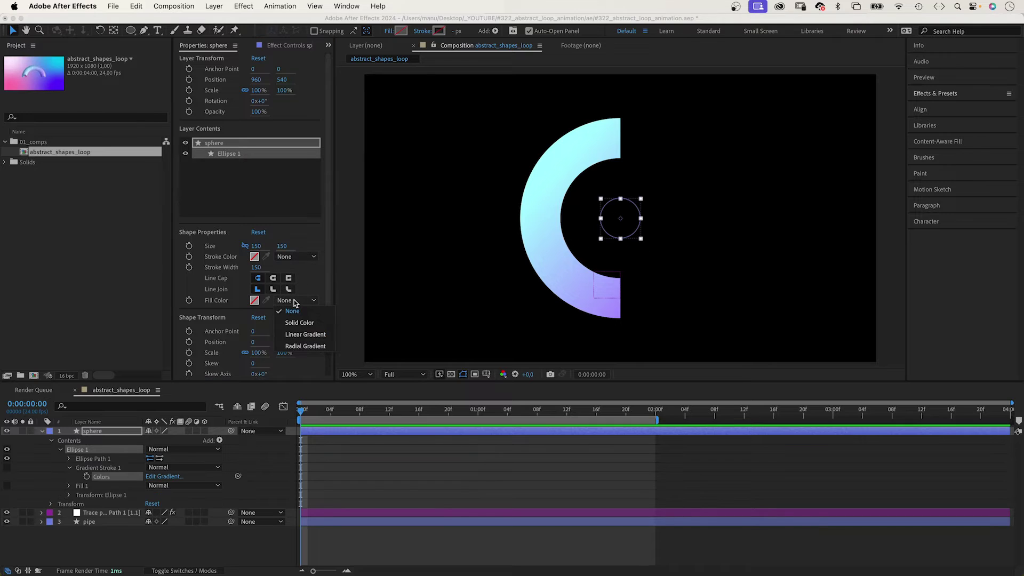
click(294, 335)
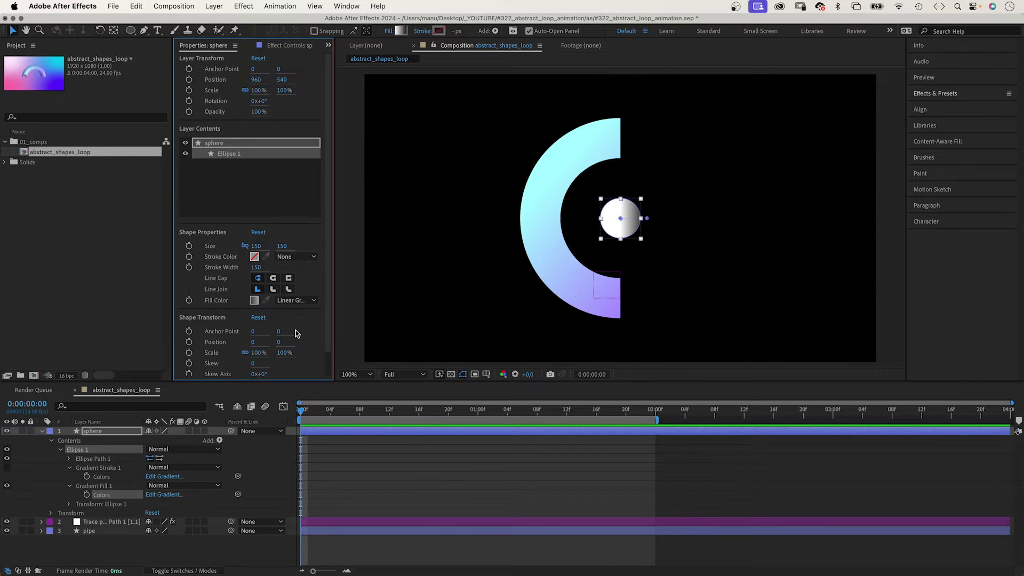
click(254, 301)
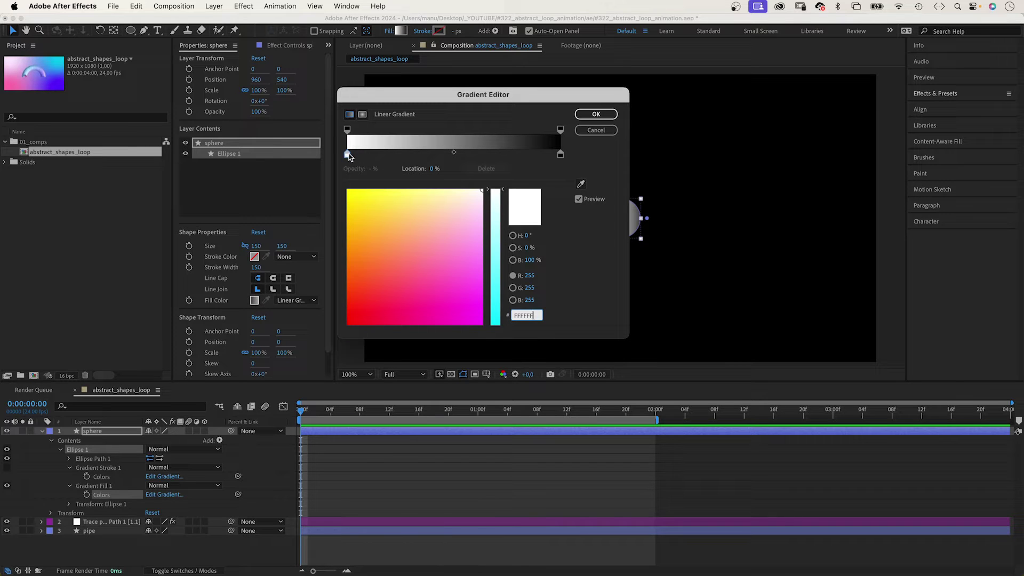
click(347, 155)
click(482, 204)
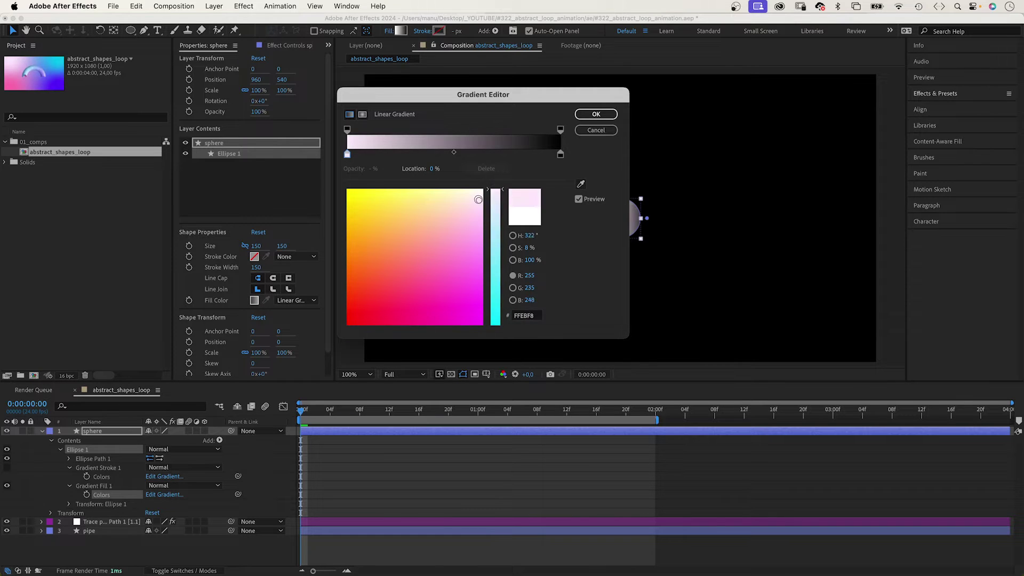
click(560, 155)
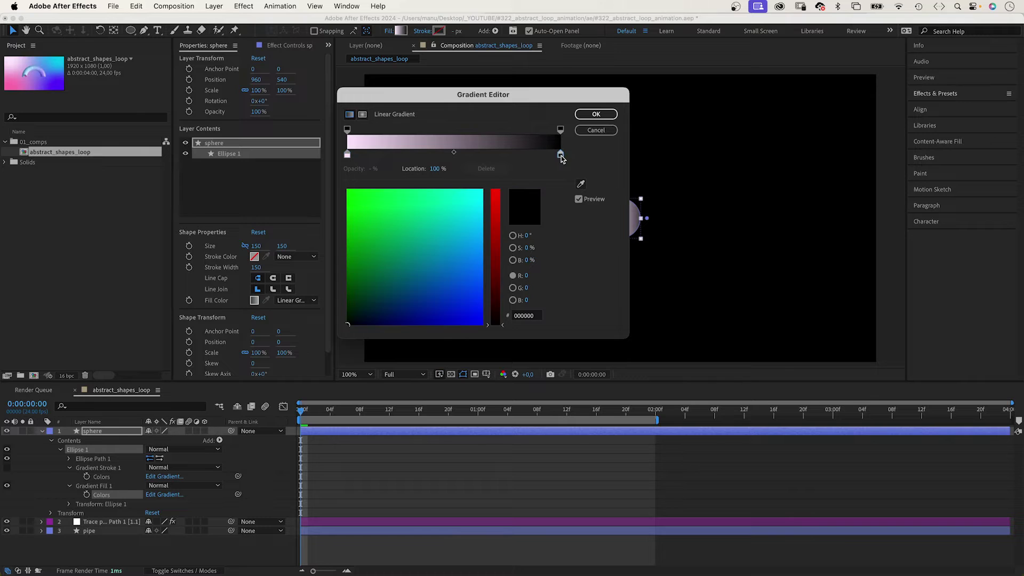
drag(498, 228, 500, 184)
click(453, 266)
click(429, 300)
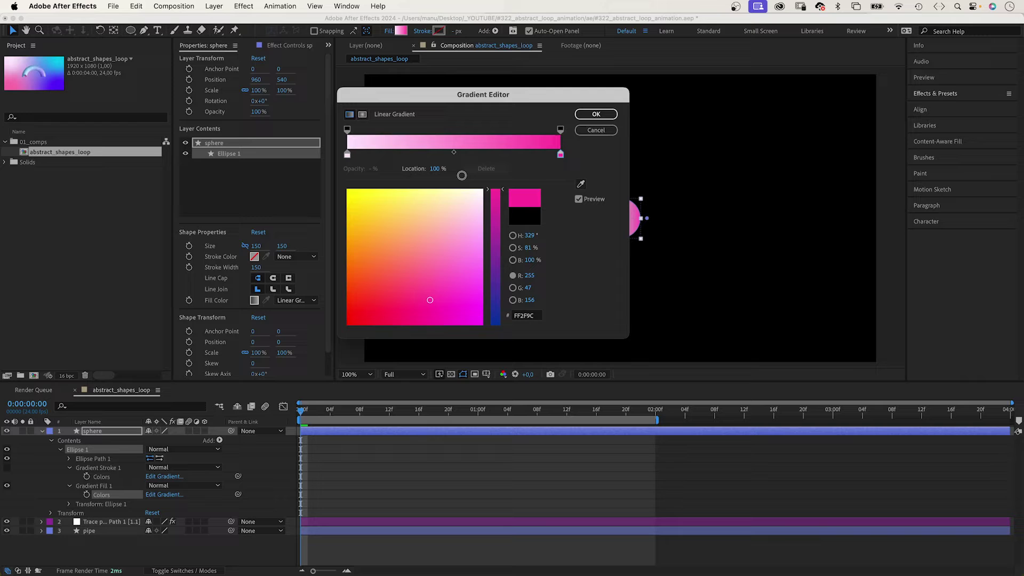
Move both colour stops to about 50% for a hard edge across the circle's middle.
drag(434, 169, 407, 169)
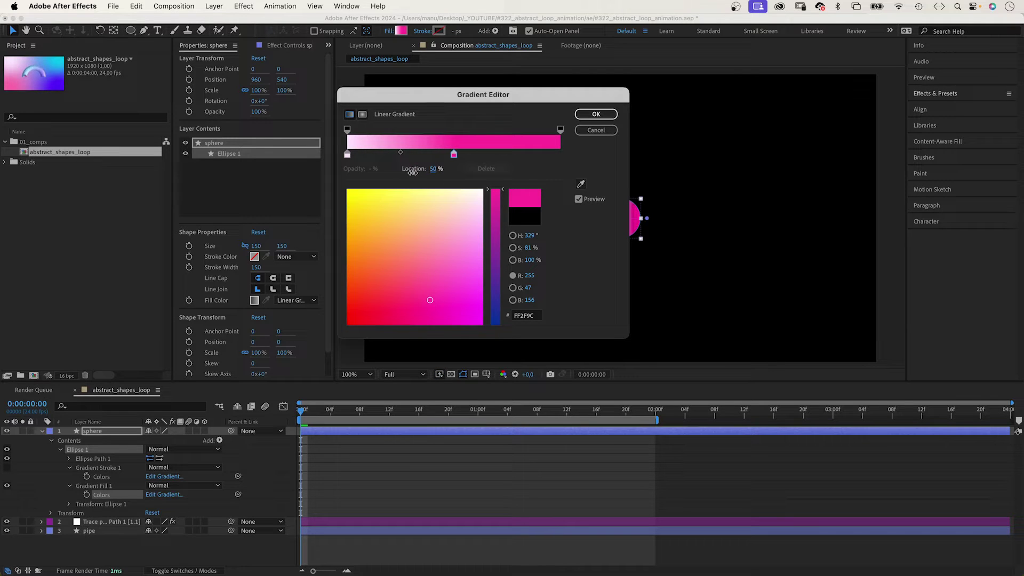
click(346, 154)
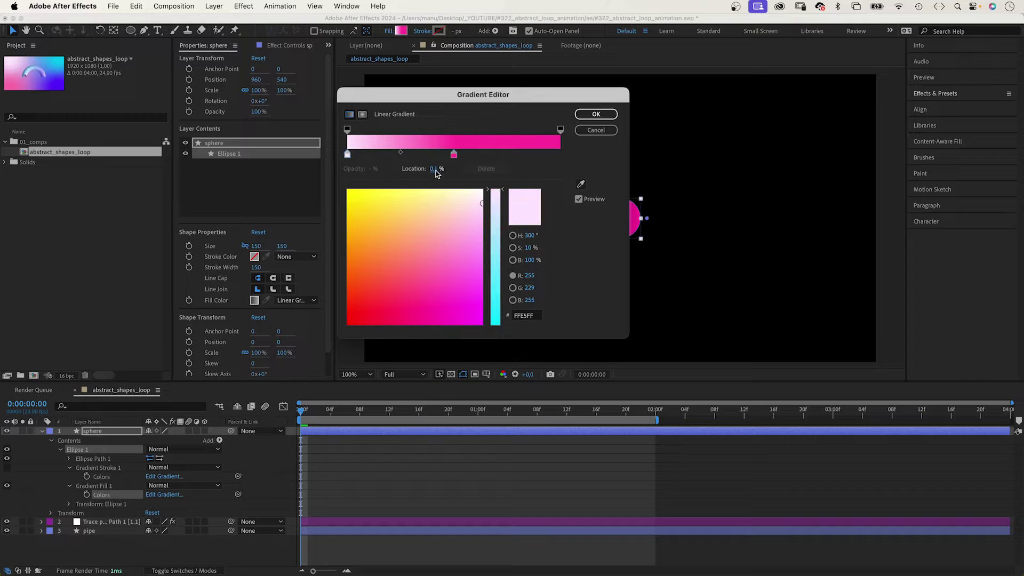
drag(436, 171, 463, 169)
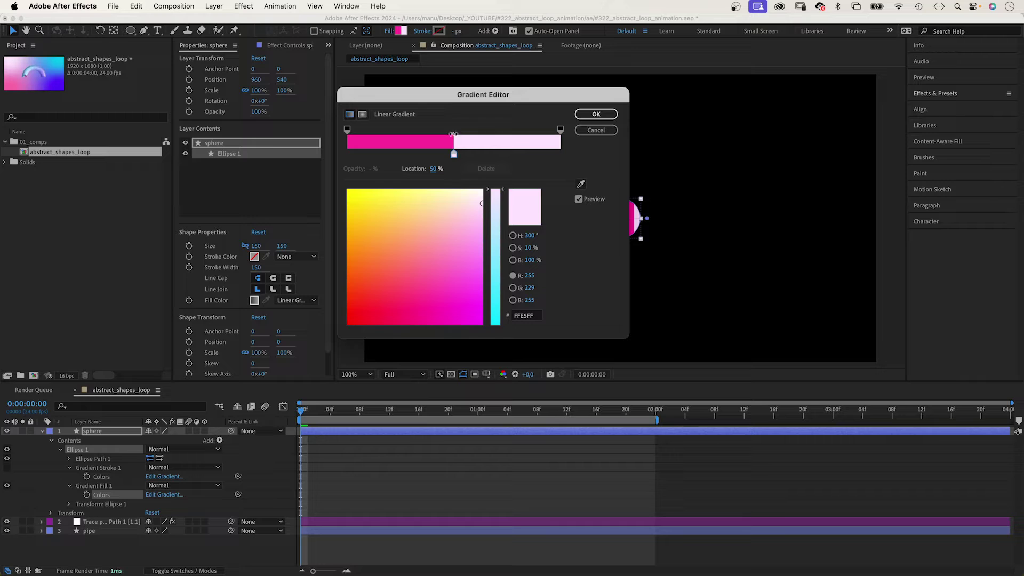
click(596, 114)
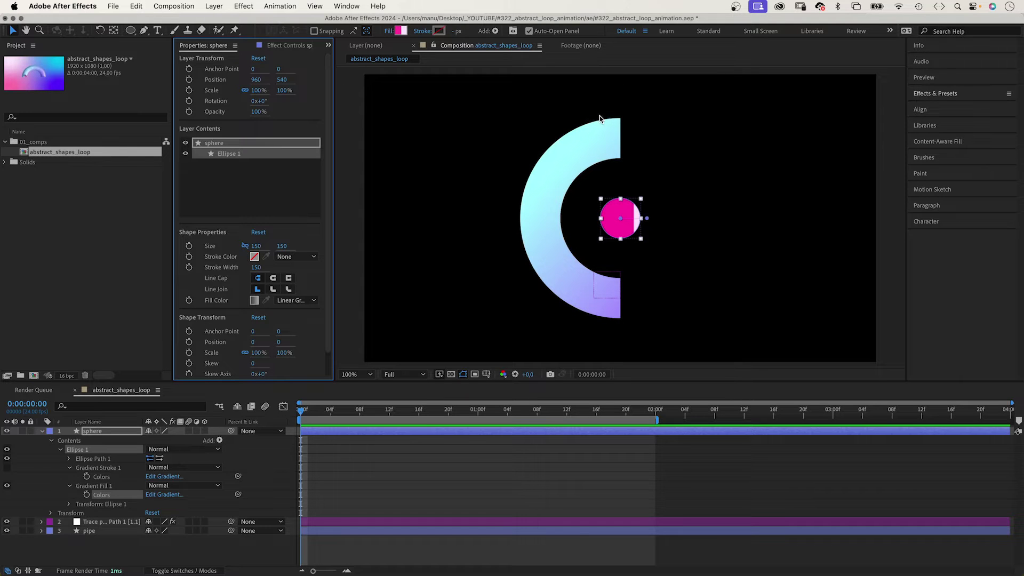
drag(617, 225, 596, 219)
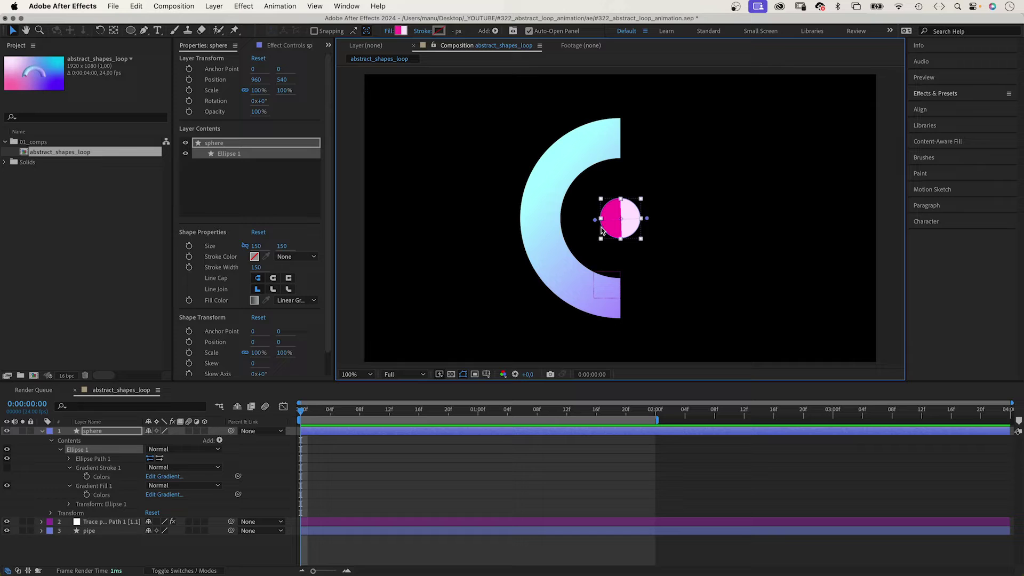
Link the sphere's Position to the Trace pipe null's Position.
click(92, 431)
key(p)
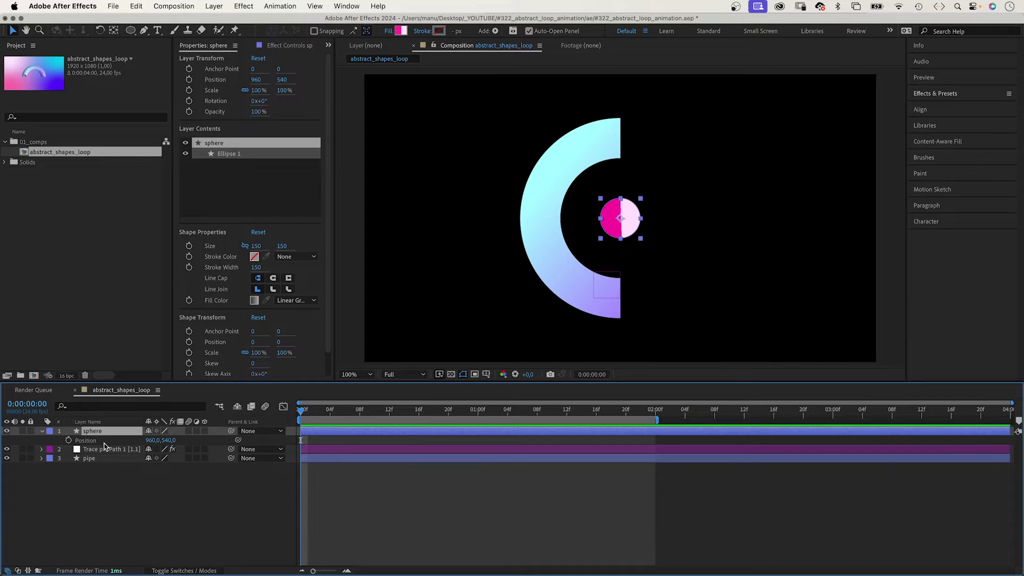
click(106, 451)
key(p)
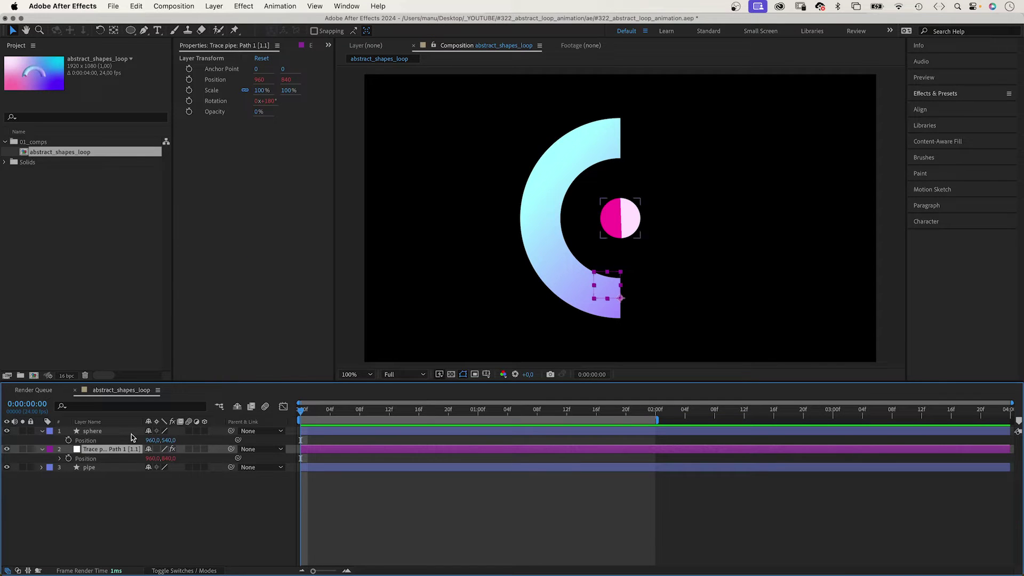
drag(238, 440, 95, 459)
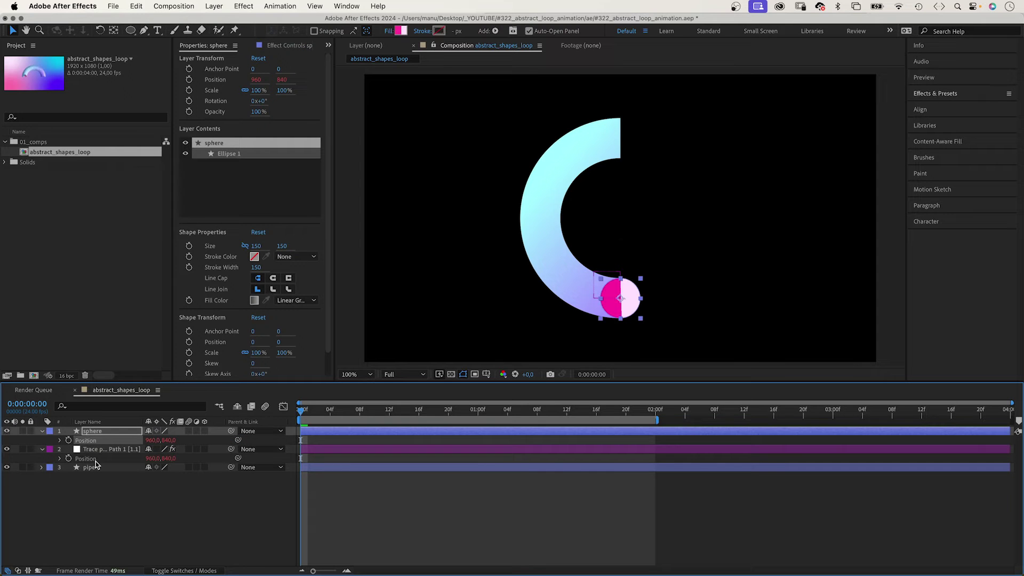
click(108, 430)
Set the pipe layer as the sphere's track matte, show the pipe again, and scrub Progress to test.
click(177, 569)
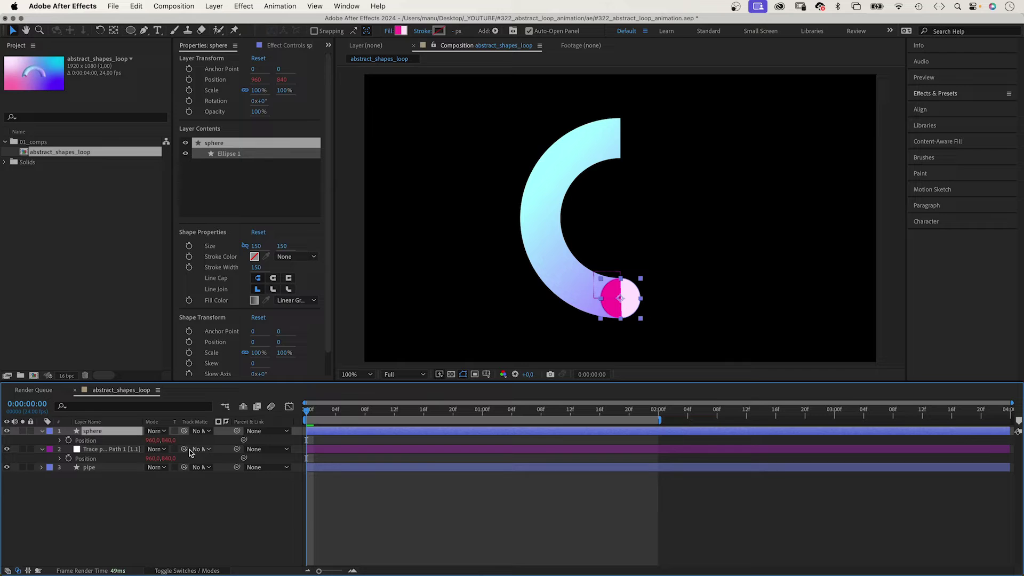
drag(184, 431, 105, 472)
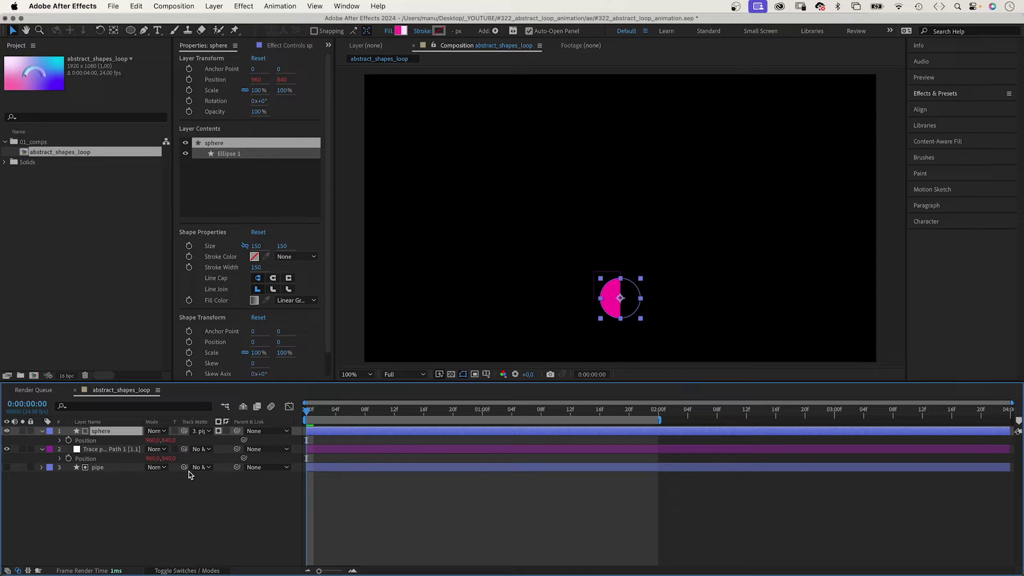
click(6, 467)
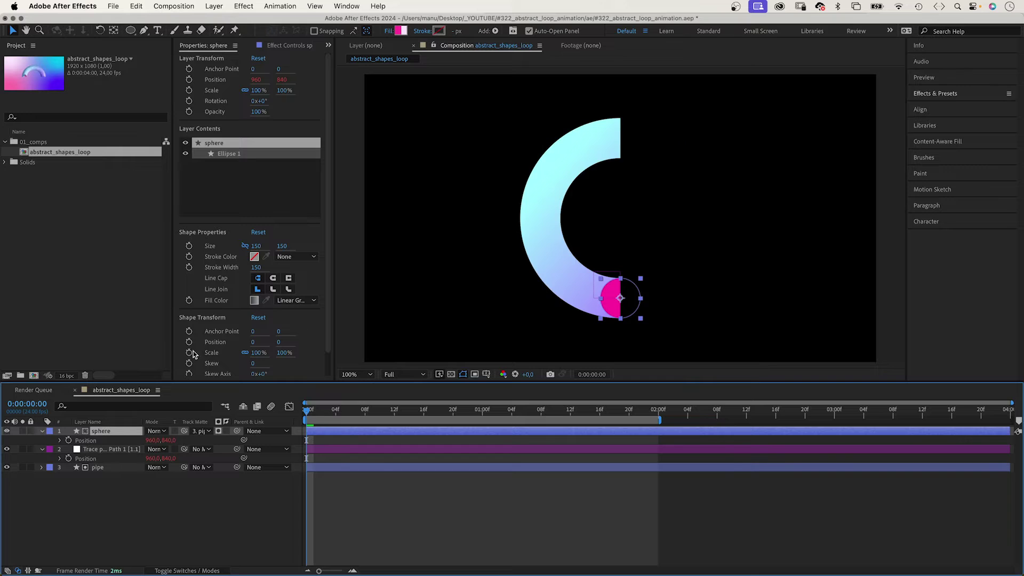
click(283, 47)
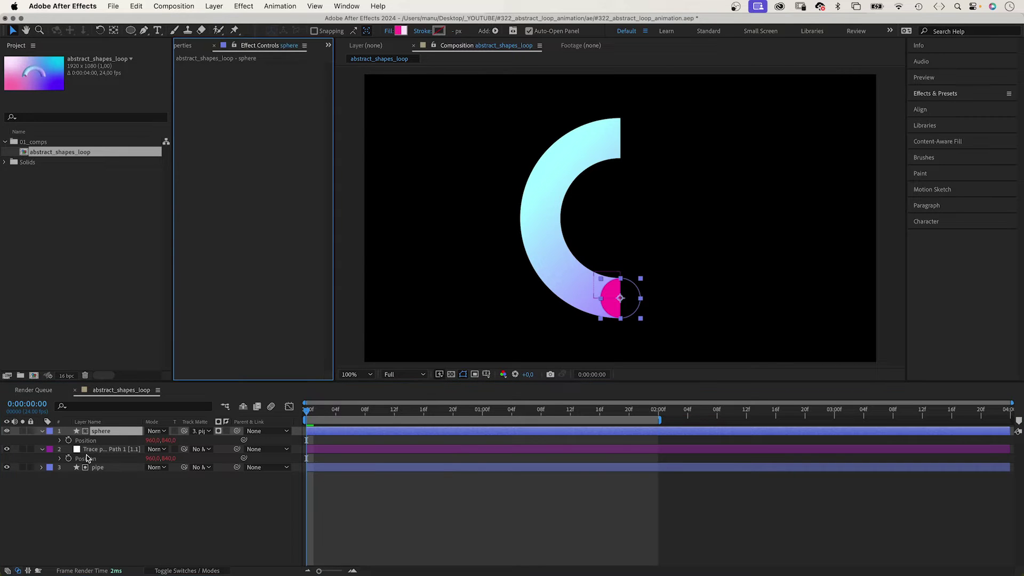
click(101, 450)
drag(252, 89, 253, 92)
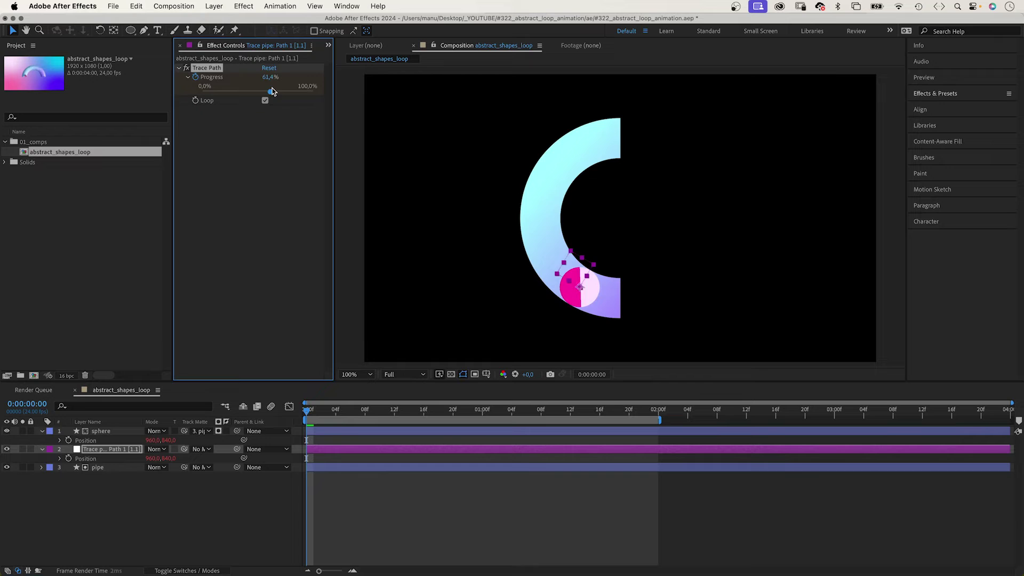
mouse_move(272, 91)
mouse_down()
mouse_move(319, 86)
mouse_move(288, 89)
mouse_up()
Rotate the pipe layer to 90° and preview the sphere's motion.
click(97, 476)
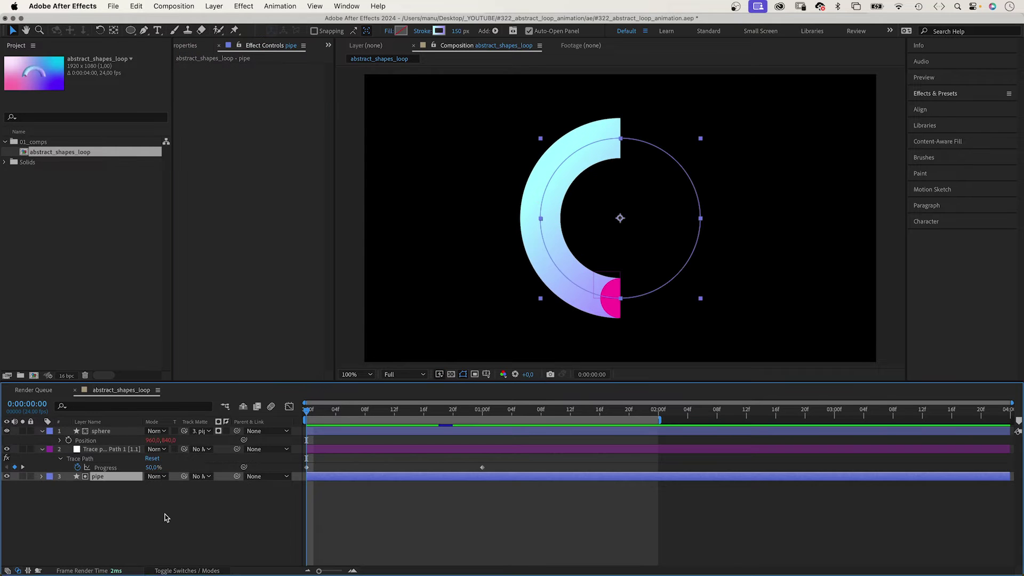
key(r)
drag(158, 487, 186, 488)
click(161, 486)
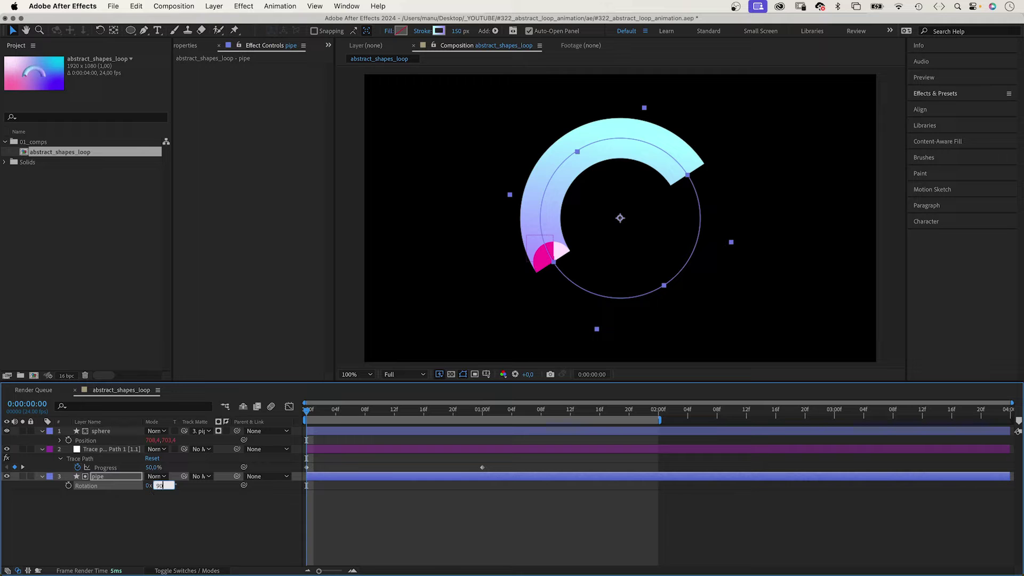
text(90)
key(Return)
key(space)
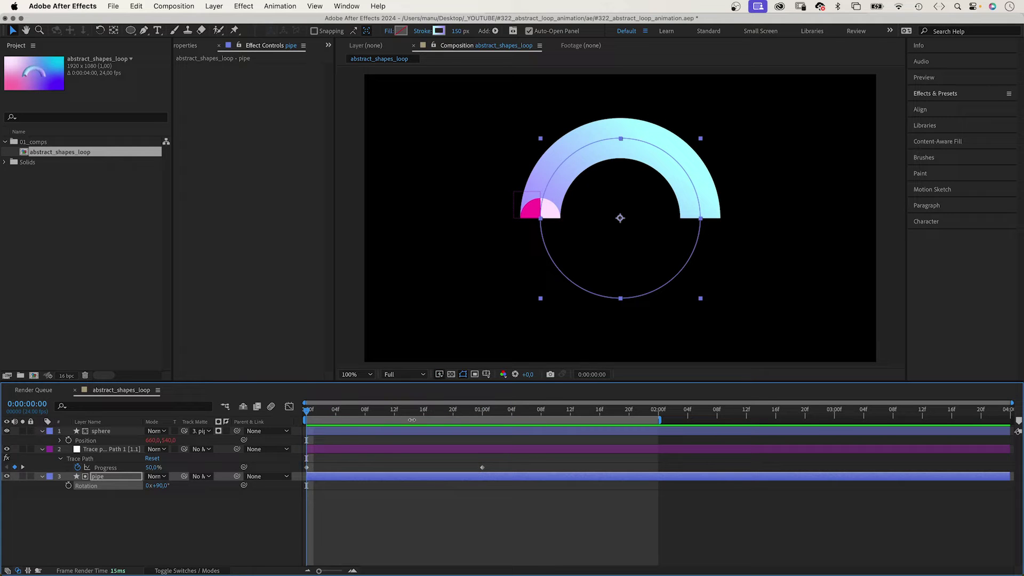
Add a 75% Progress keyframe at frame 12 and select all three Progress keys.
click(394, 411)
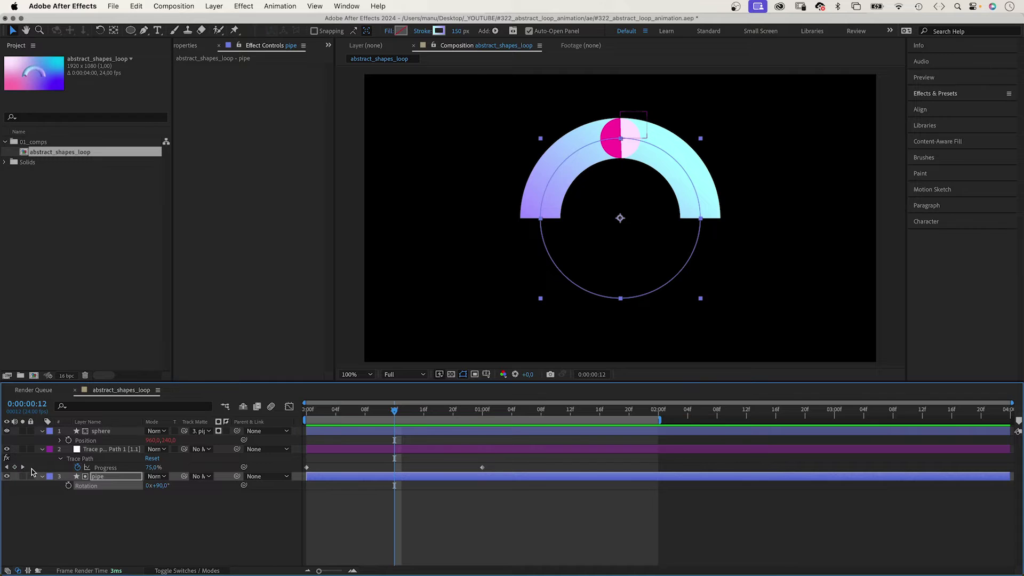
click(14, 467)
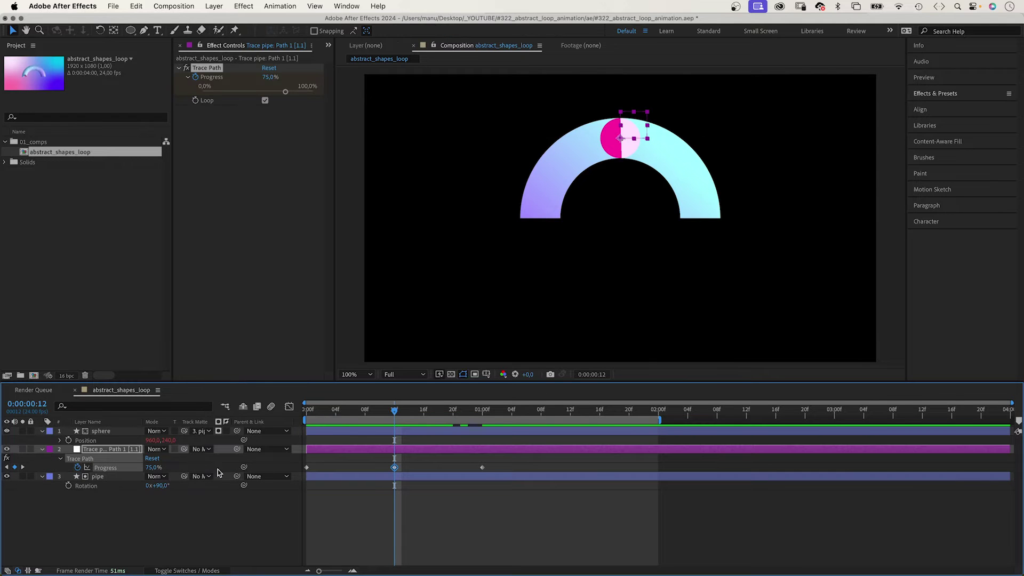
drag(516, 480, 296, 459)
In the speed graph, apply Easy Ease to all Progress keyframes.
click(290, 407)
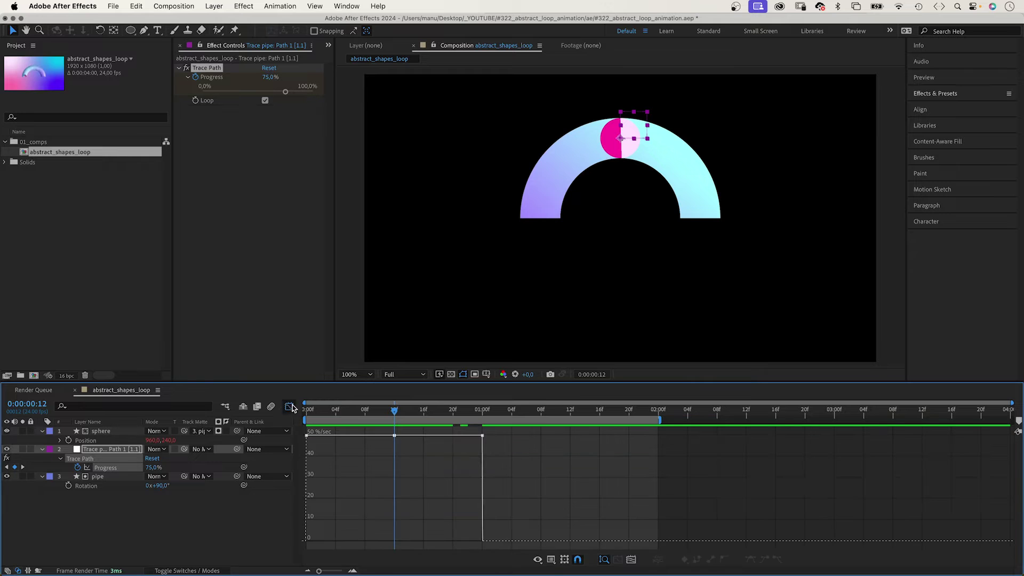
click(551, 561)
click(580, 472)
drag(512, 433, 274, 450)
click(751, 560)
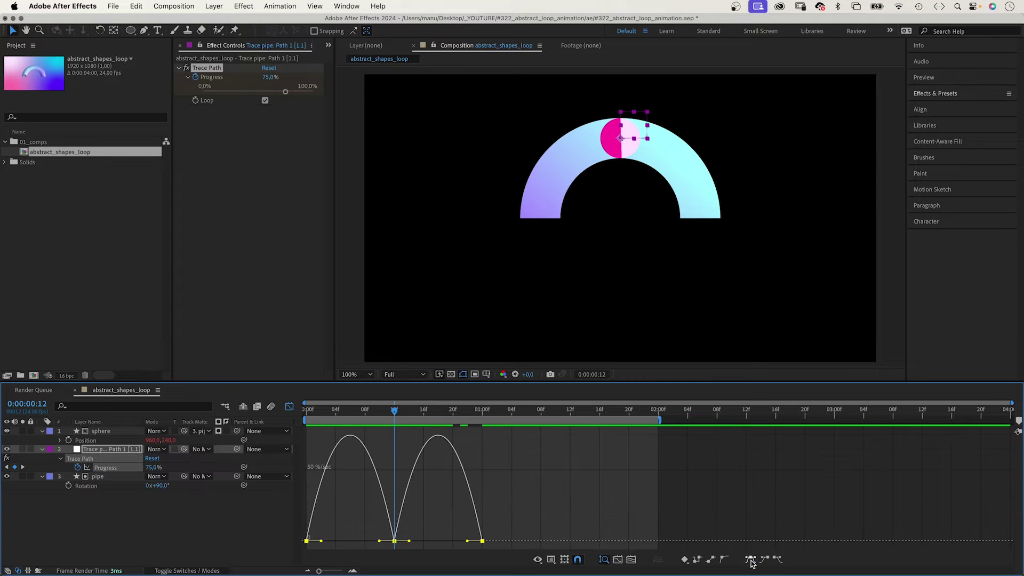
Steepen the speed handles on the last and middle Progress keyframes.
drag(525, 520, 494, 543)
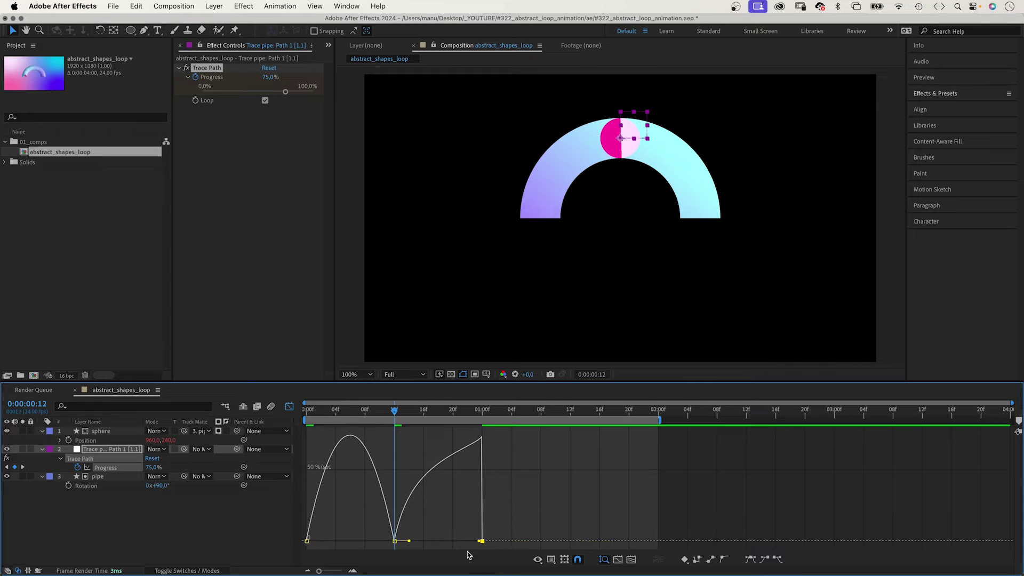
drag(332, 532, 288, 544)
drag(427, 529, 350, 541)
drag(420, 528, 365, 553)
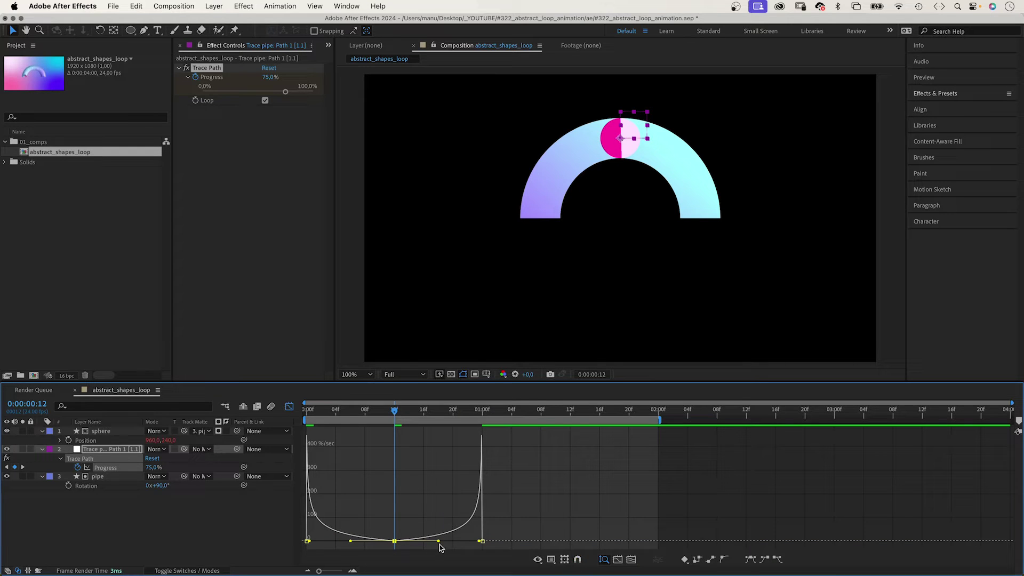
drag(440, 542, 437, 538)
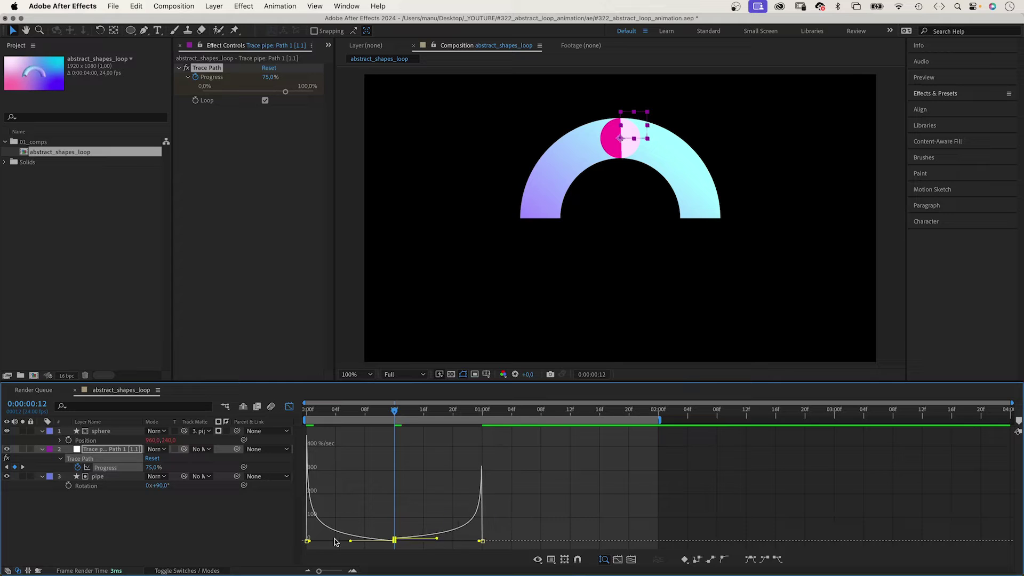
drag(348, 541, 351, 537)
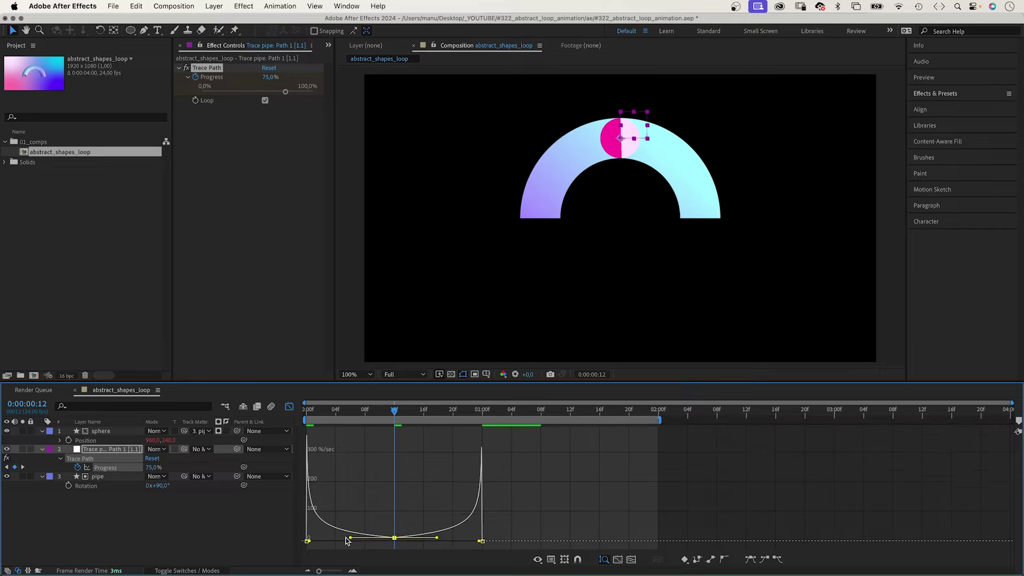
Preview the motion, extend the first keyframe's easing influence, and return to the layer view.
drag(355, 416, 304, 426)
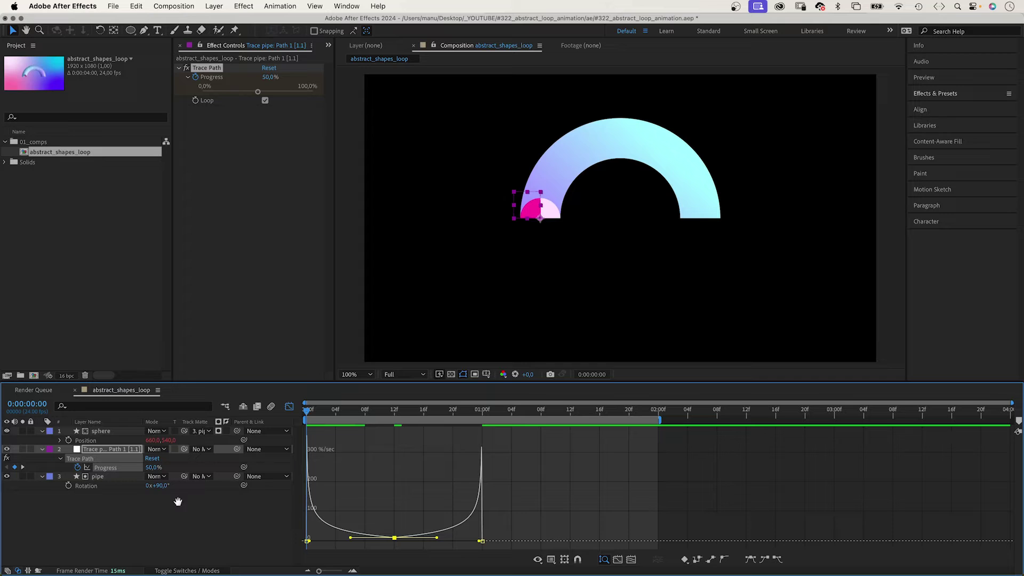
key(space)
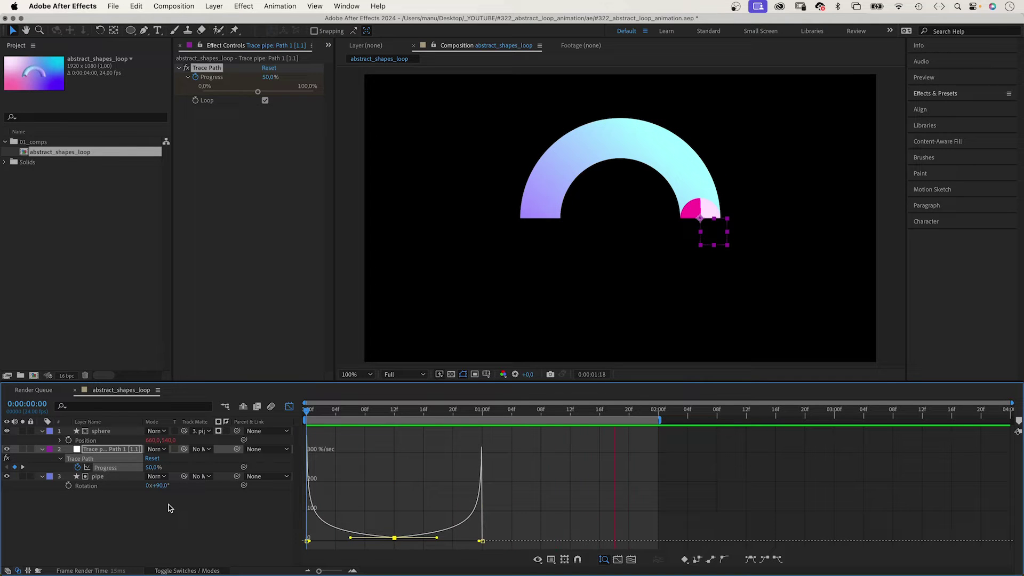
key(space)
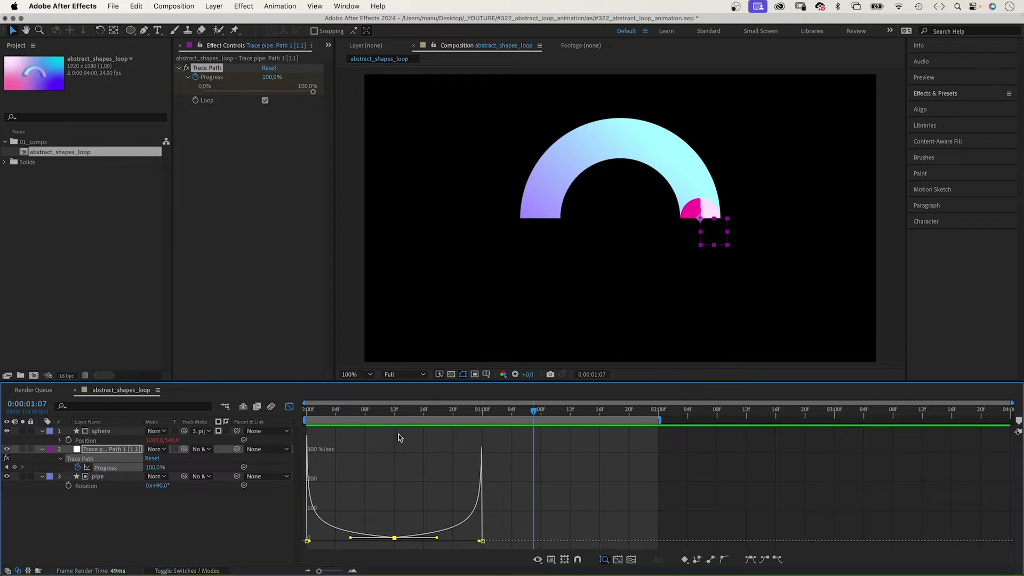
key(Home)
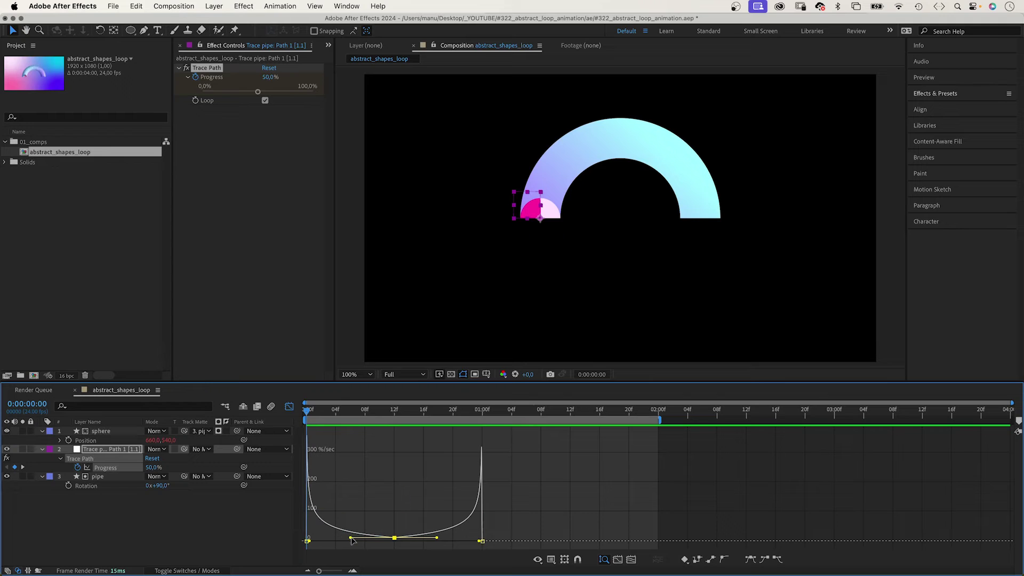
drag(349, 539, 353, 538)
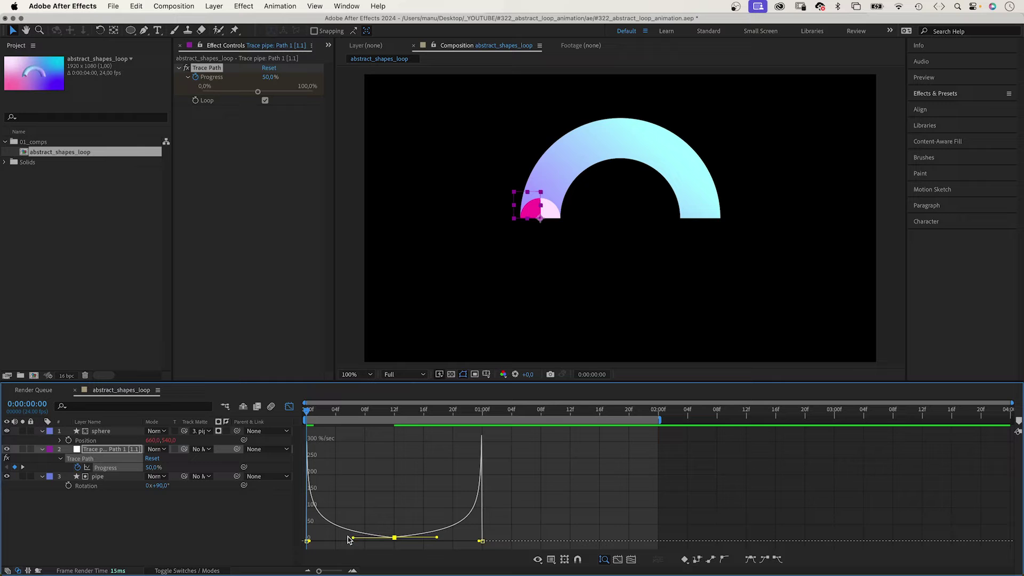
key(space)
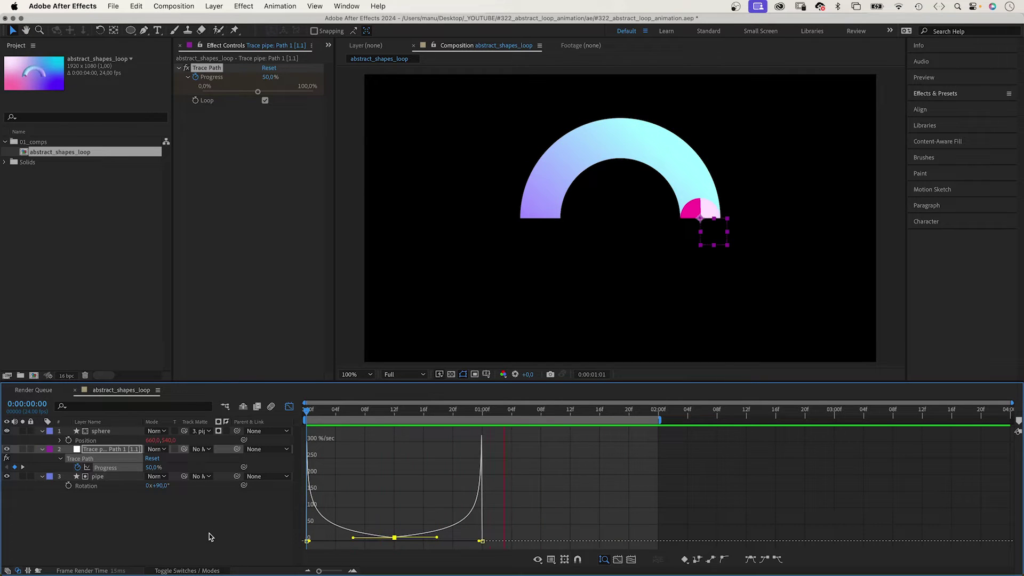
key(space)
click(290, 407)
key(Home)
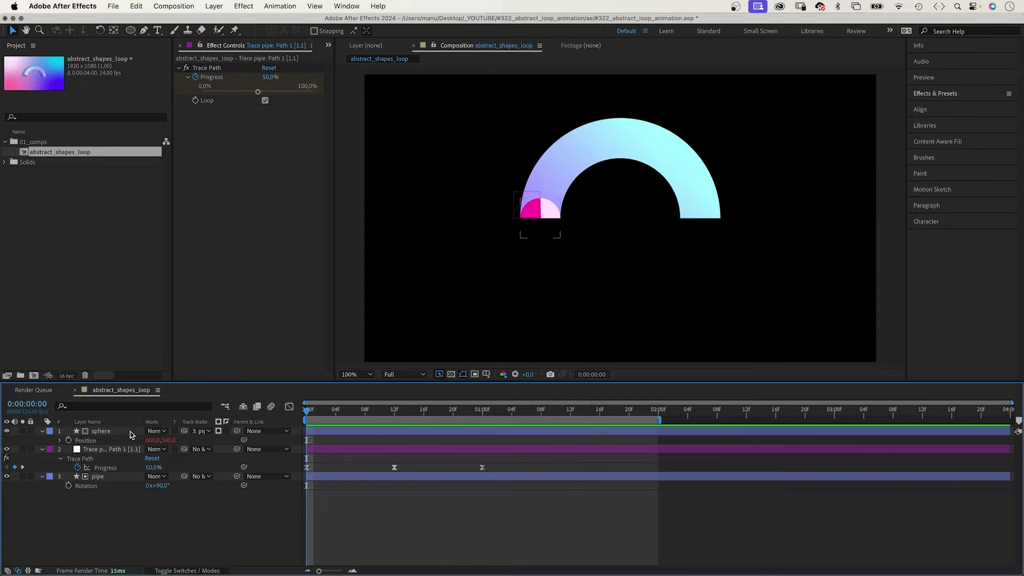
Keyframe the sphere's Rotation and set it to 600° at frame 12.
click(100, 432)
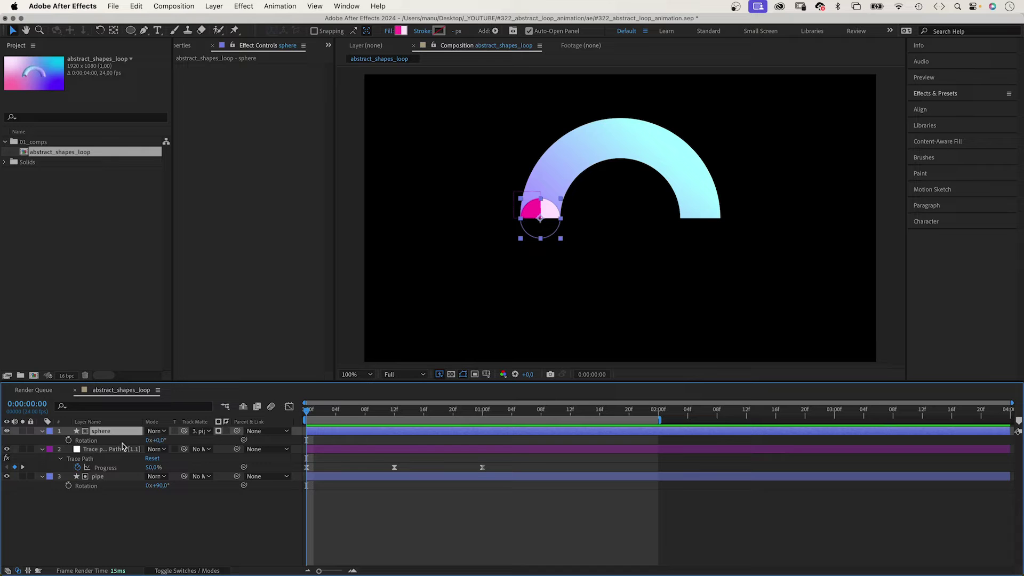
drag(160, 440, 156, 440)
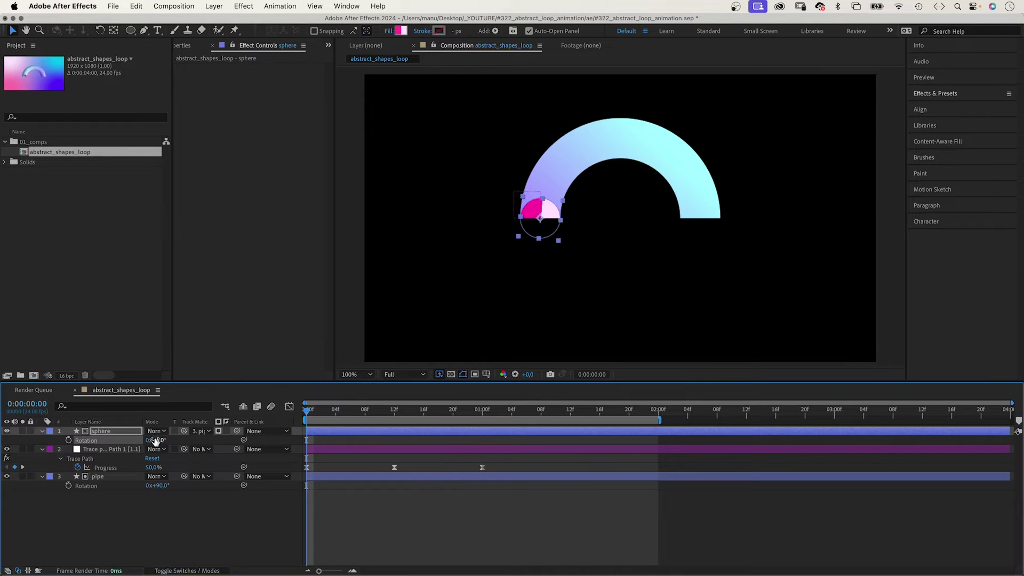
click(67, 440)
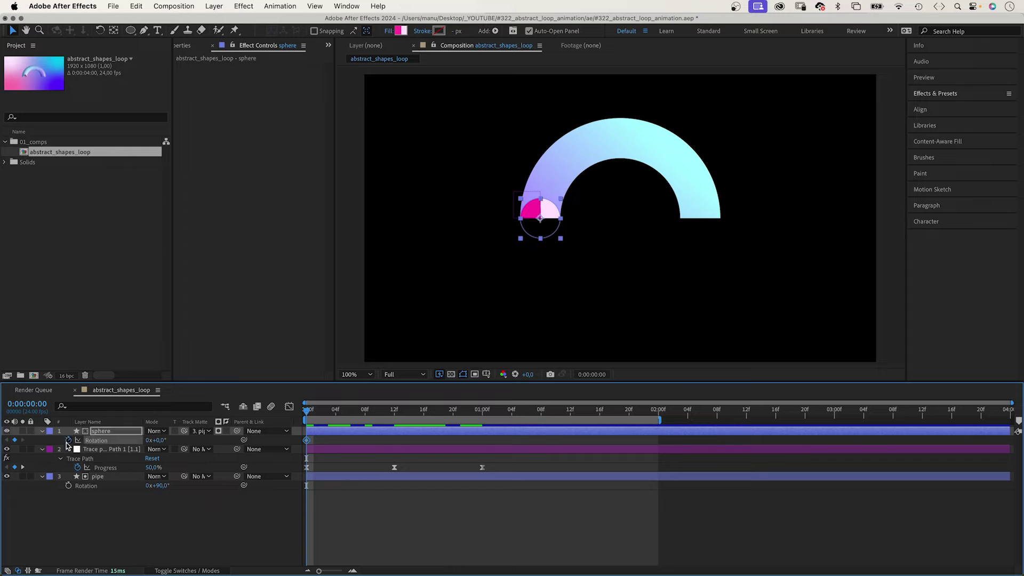
mouse_move(378, 415)
mouse_down()
mouse_move(365, 413)
mouse_move(394, 413)
mouse_up()
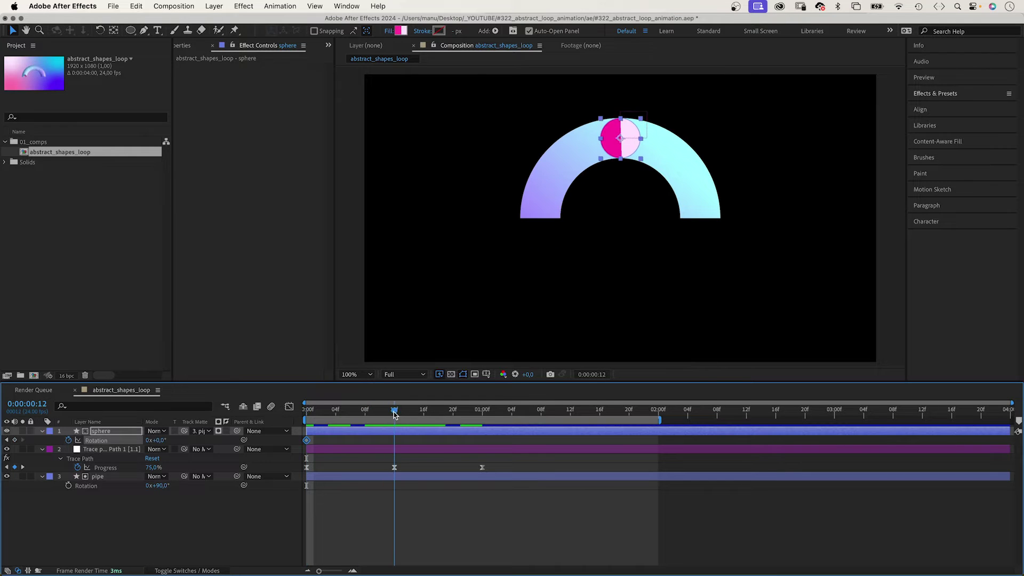
click(159, 440)
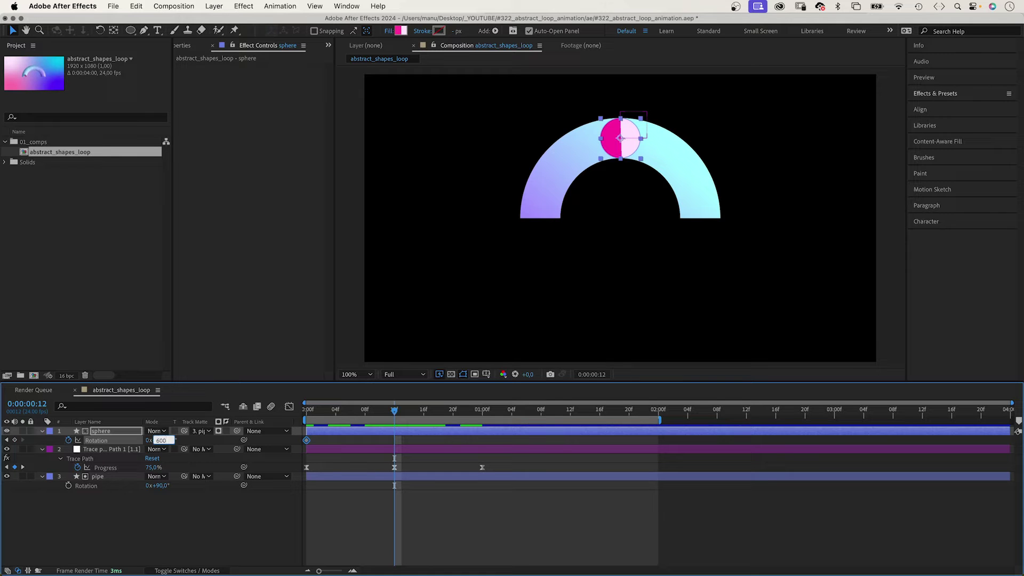
key(Return)
Set the sphere's Rotation keyframe at one second to 0 revolutions plus 120°.
drag(441, 418, 482, 415)
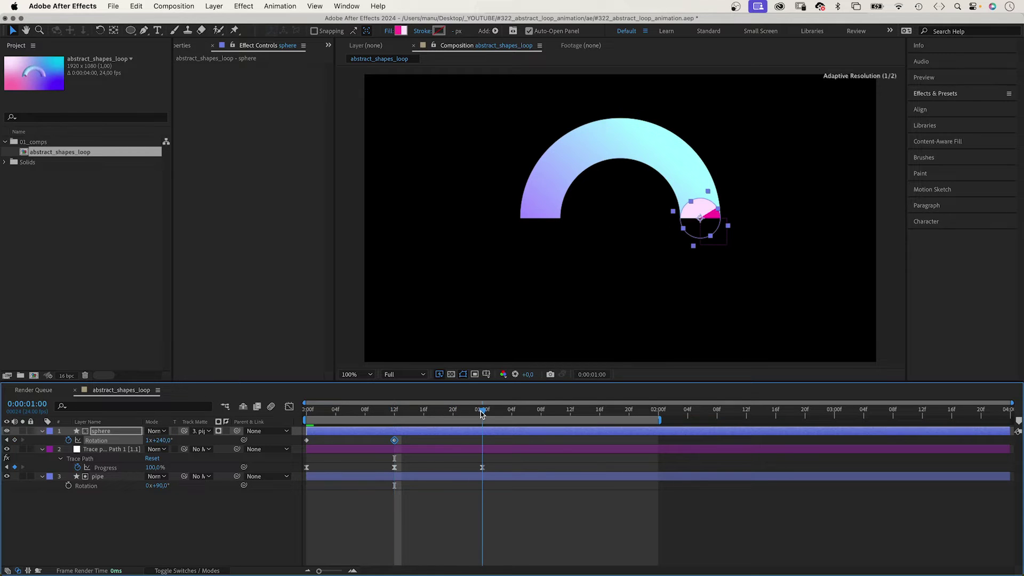
click(147, 441)
text(0)
key(Tab)
text(1)
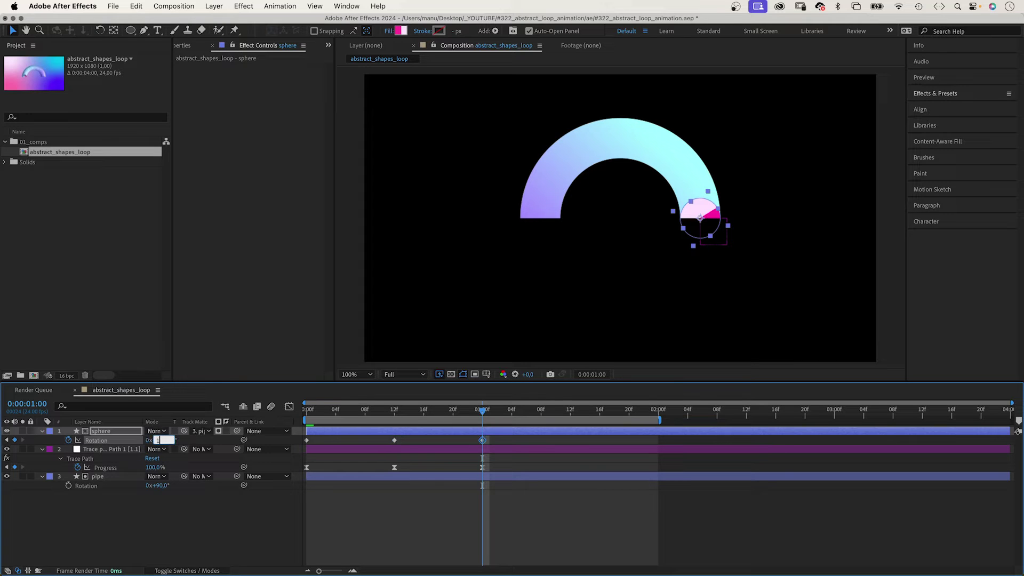
text(20,0)
key(Return)
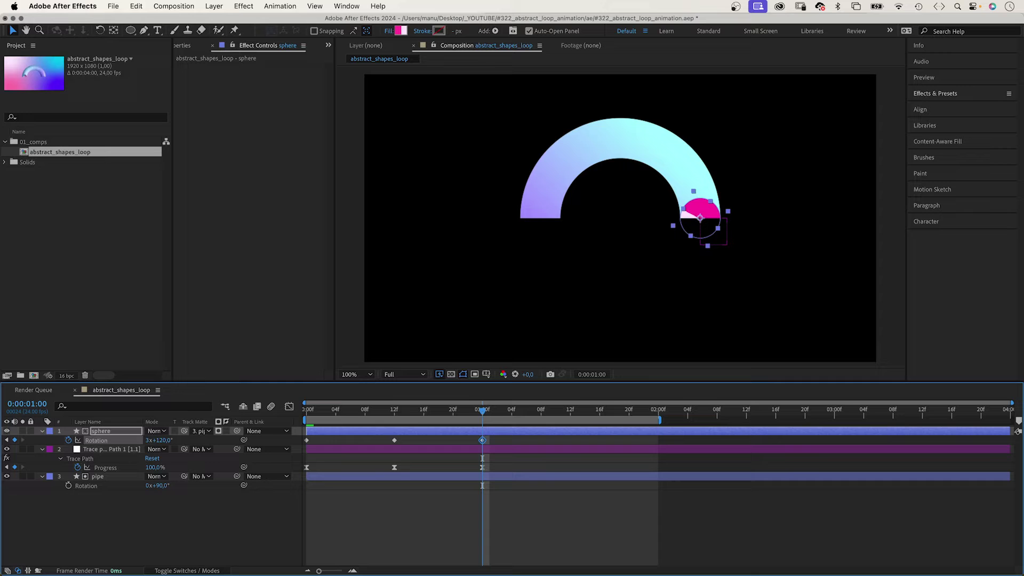
Preview the sphere rolling around the arc and select all three Rotation keyframes.
drag(481, 411, 307, 410)
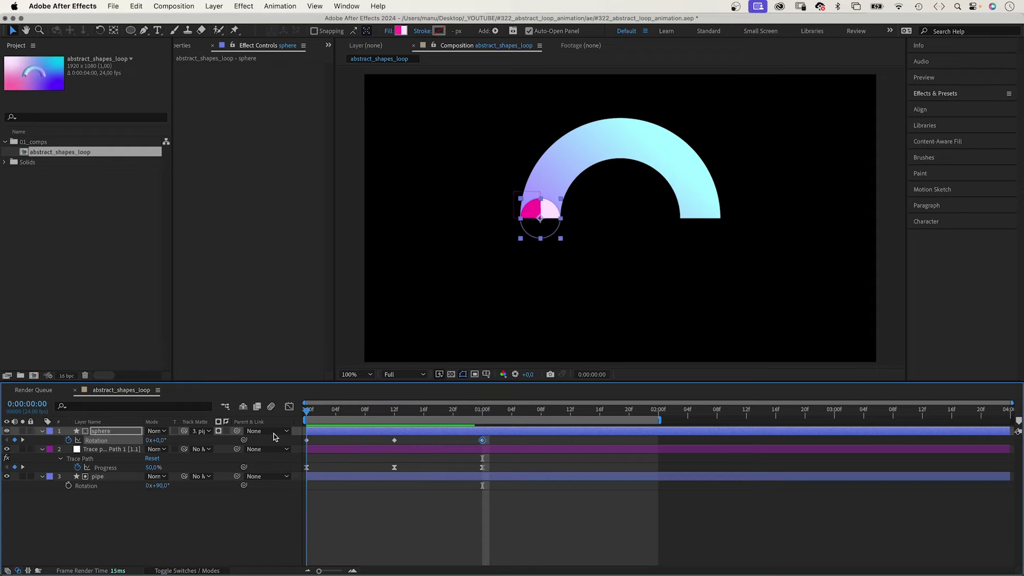
key(space)
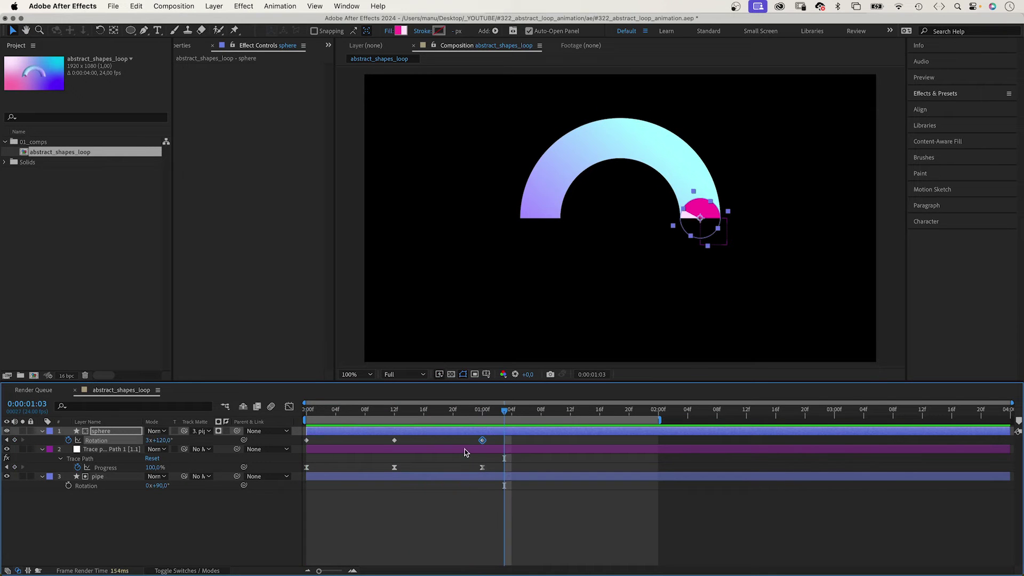
drag(502, 439, 292, 448)
In the speed graph, Easy Ease the Rotation keyframes so the rotation starts fast.
click(289, 407)
drag(526, 433, 270, 455)
click(750, 560)
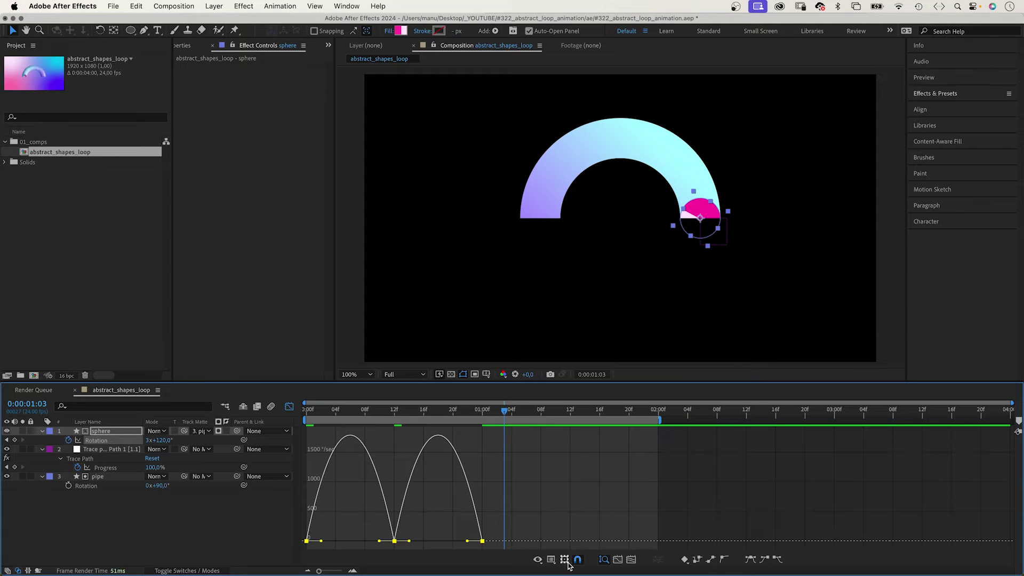
drag(467, 541, 478, 541)
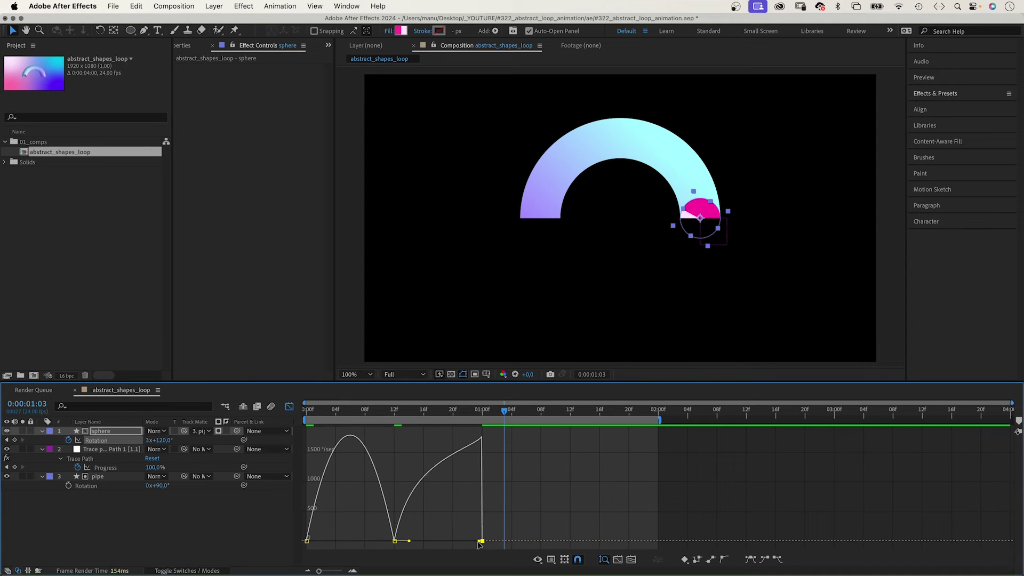
drag(334, 530, 285, 544)
Push the speed spike to the start, disable snapping, and adjust the middle keyframe's influences.
drag(425, 533, 361, 553)
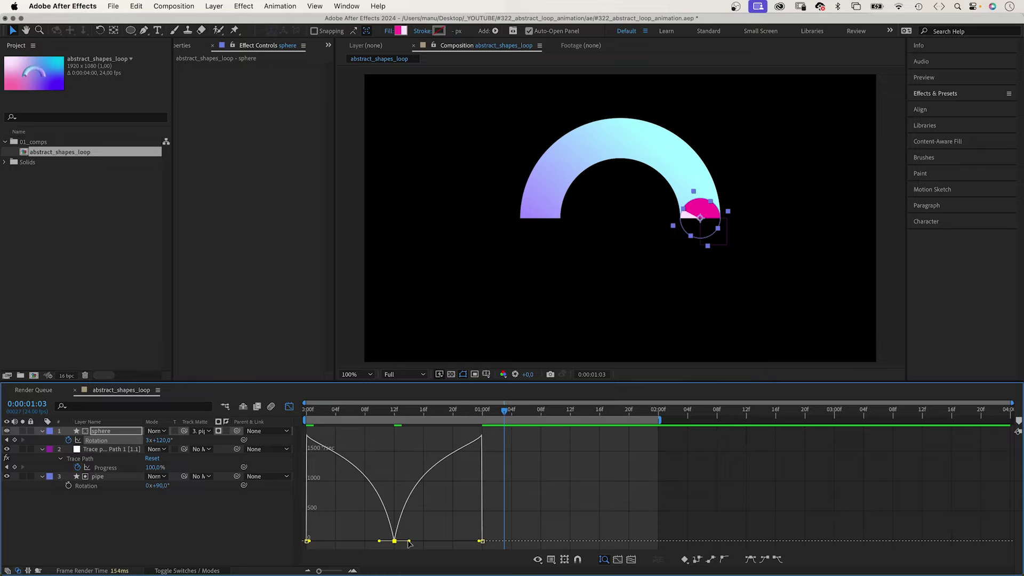
drag(408, 541, 351, 541)
key(cmd+z)
drag(434, 523, 352, 558)
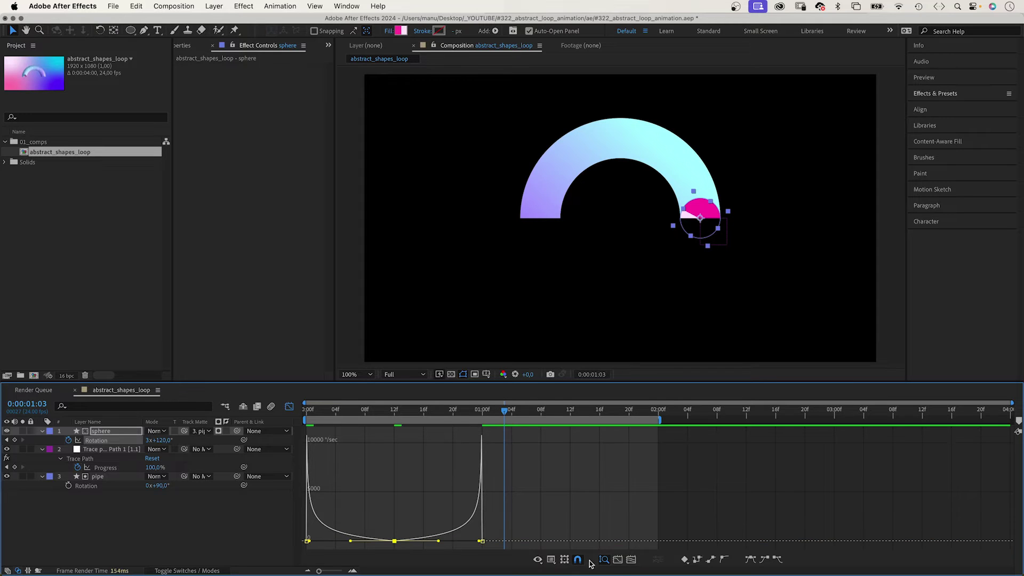
click(578, 560)
drag(438, 541, 438, 537)
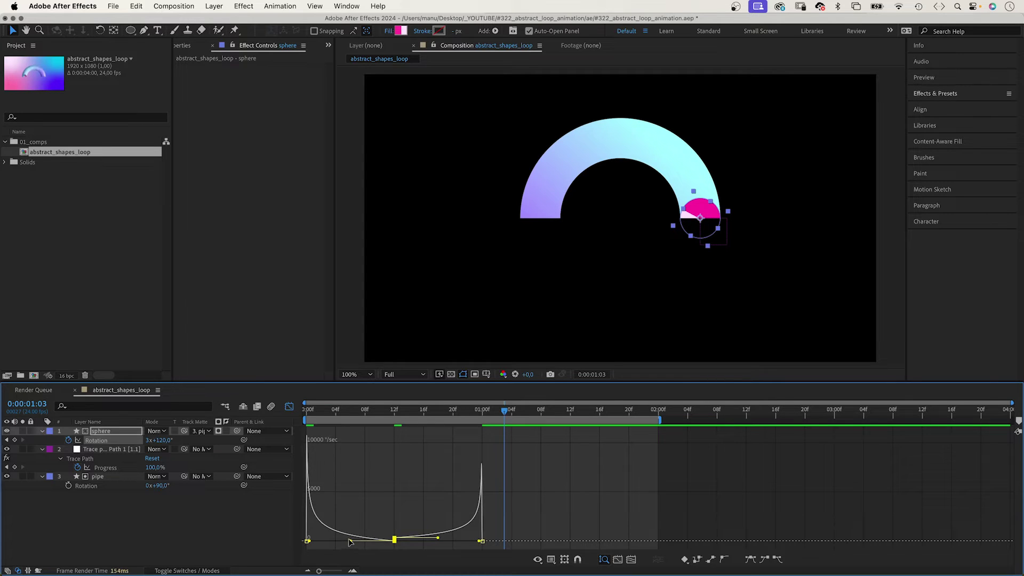
drag(349, 541, 354, 539)
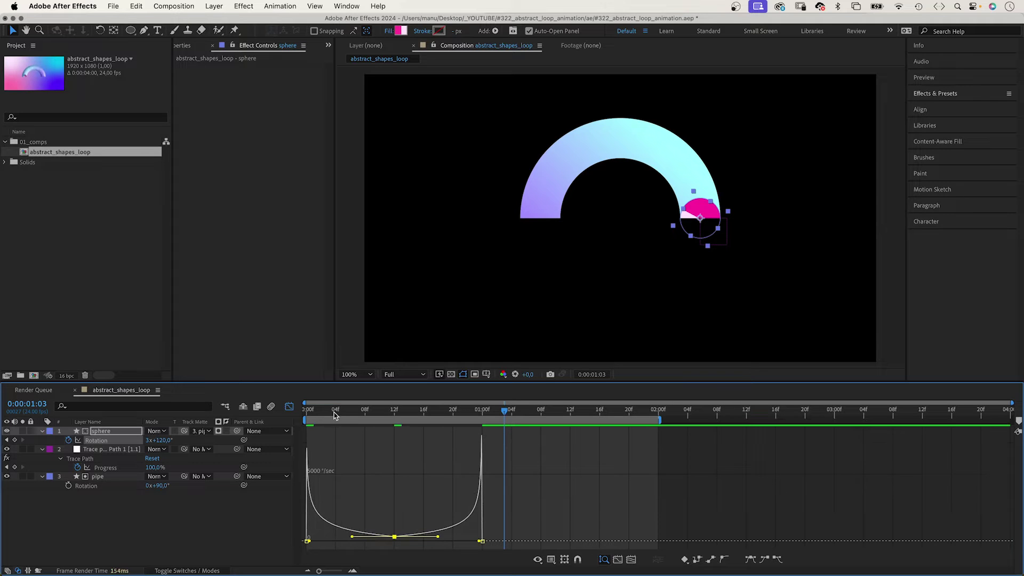
key(space)
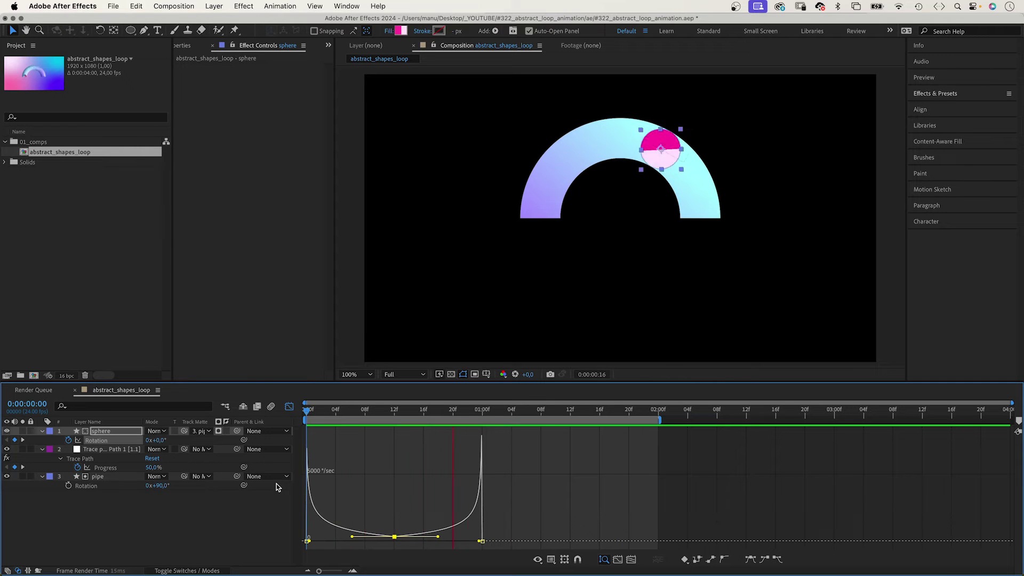
key(space)
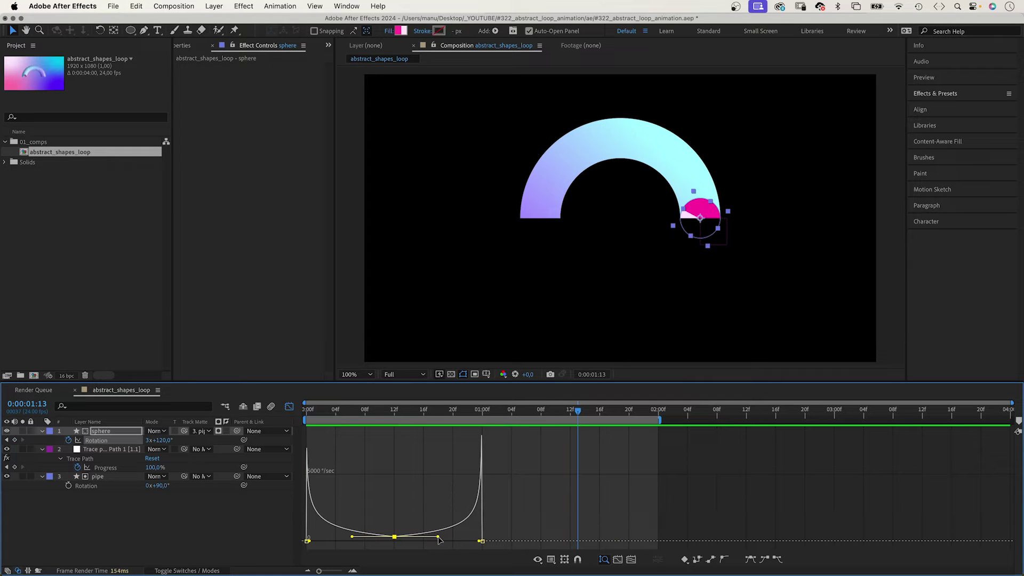
Fine-tune the middle keyframe's incoming and outgoing influence and preview the eased rotation.
drag(437, 537, 437, 538)
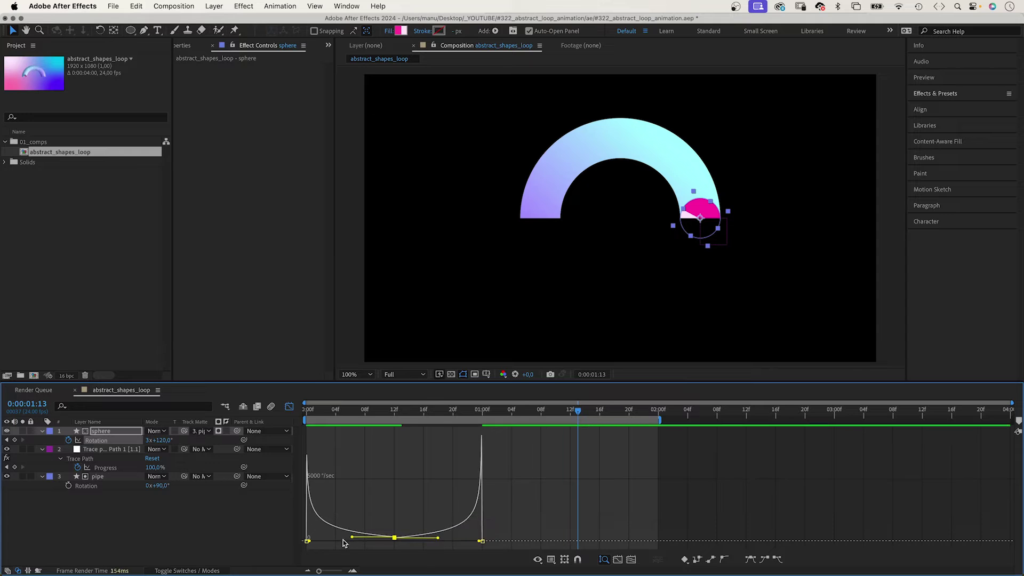
drag(352, 538, 353, 540)
key(space)
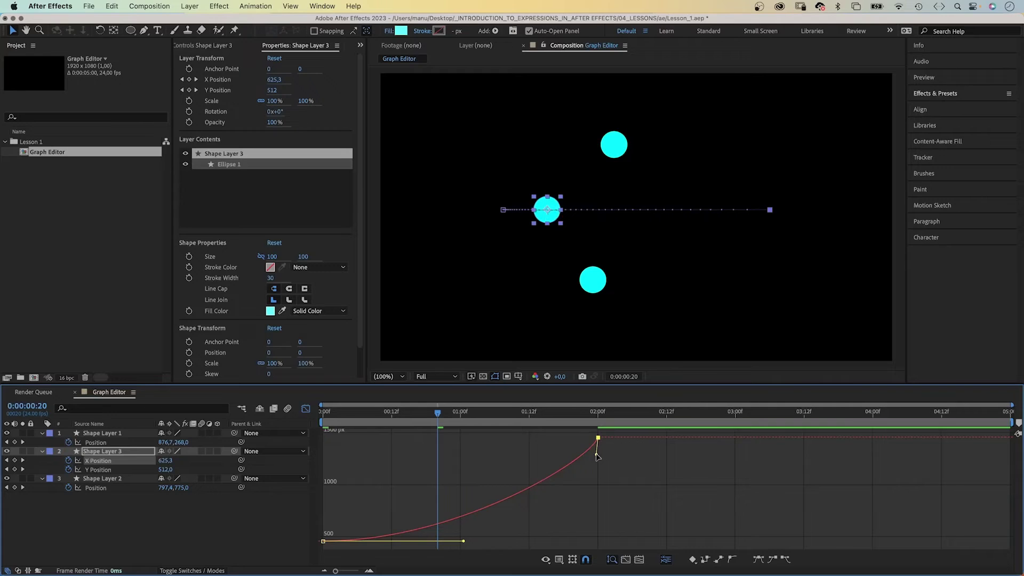
Demonstrate reshaping the speed curve on an example graph.
drag(420, 506, 466, 512)
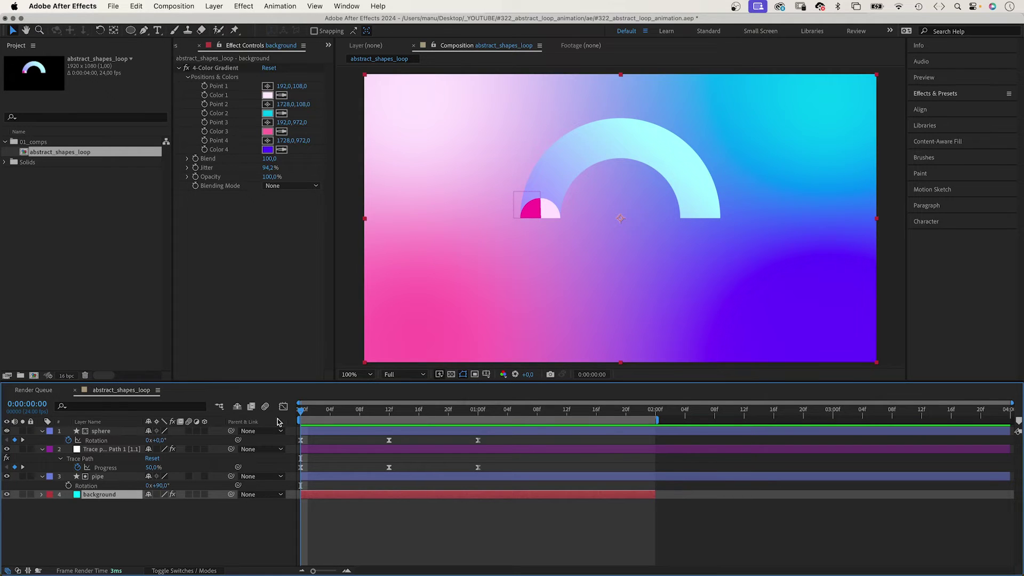
Add an Inner Shadow layer style to the pipe with blue colour 0074FF.
click(98, 480)
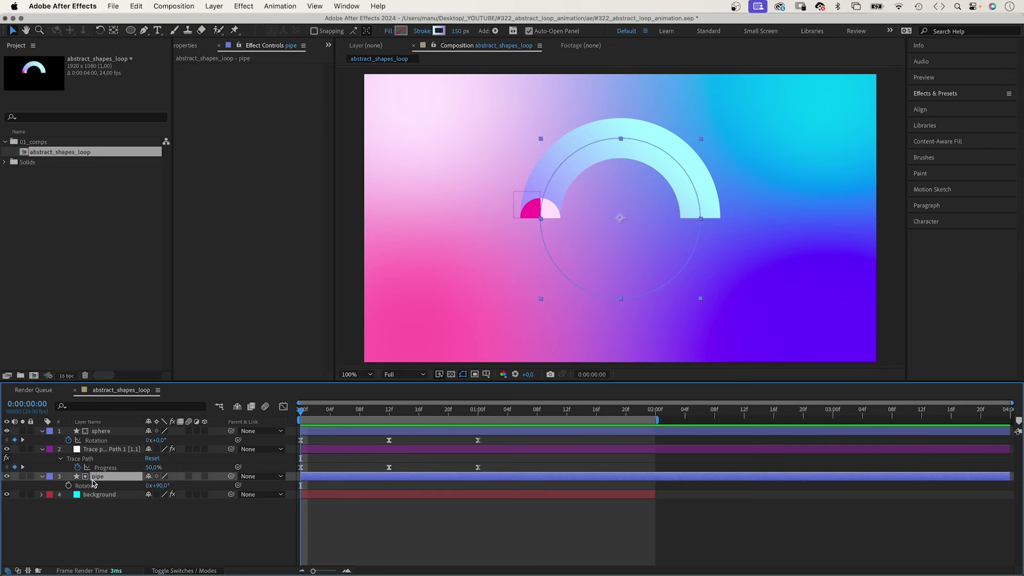
right_click(97, 479)
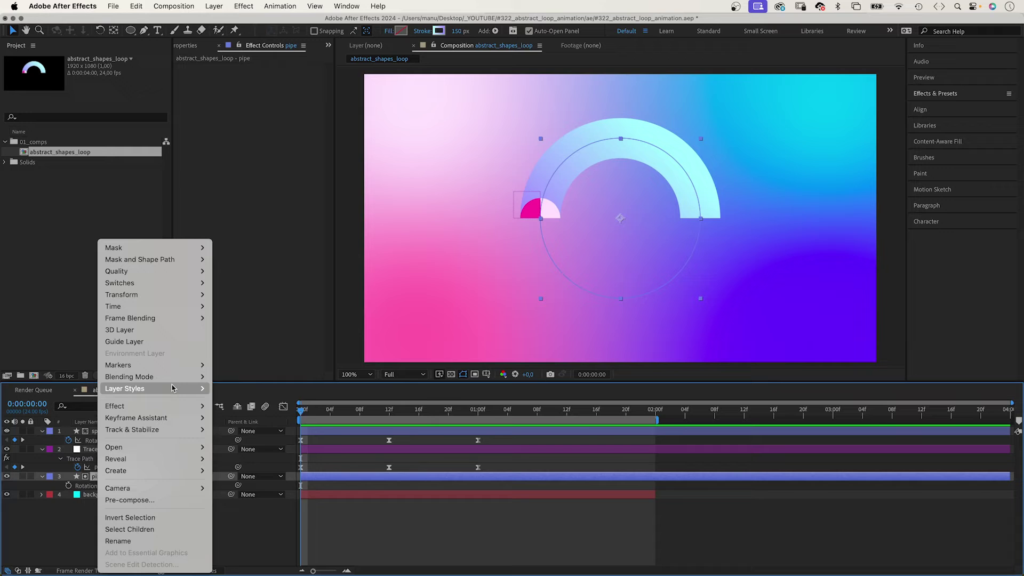
mouse_move(170, 391)
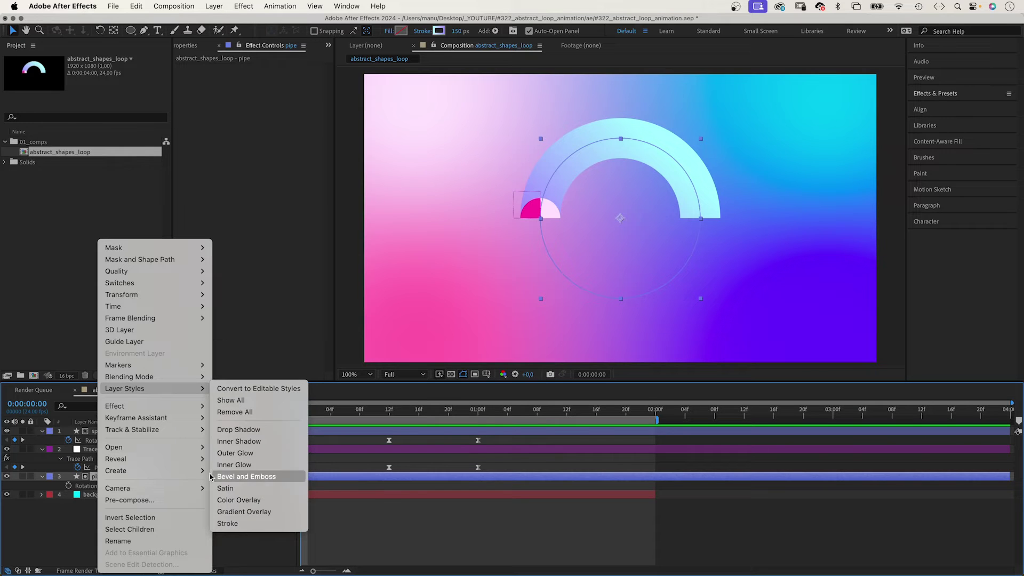
click(246, 443)
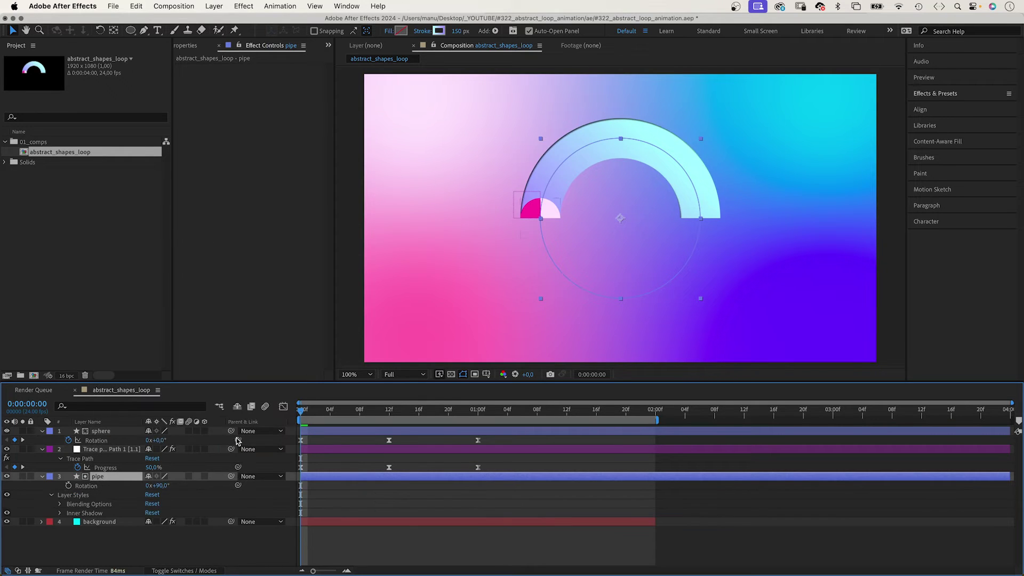
click(60, 513)
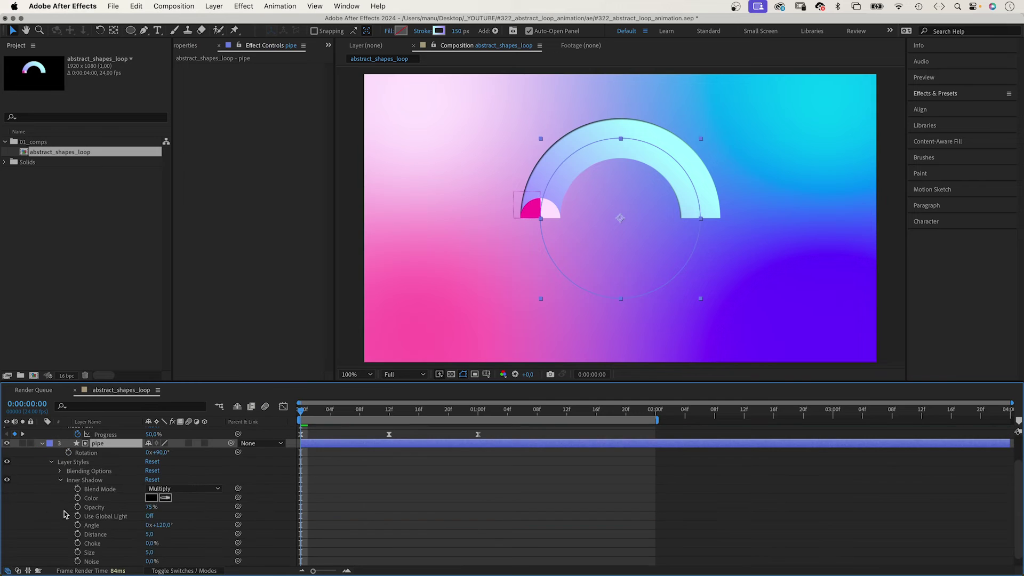
click(150, 499)
drag(487, 283, 521, 272)
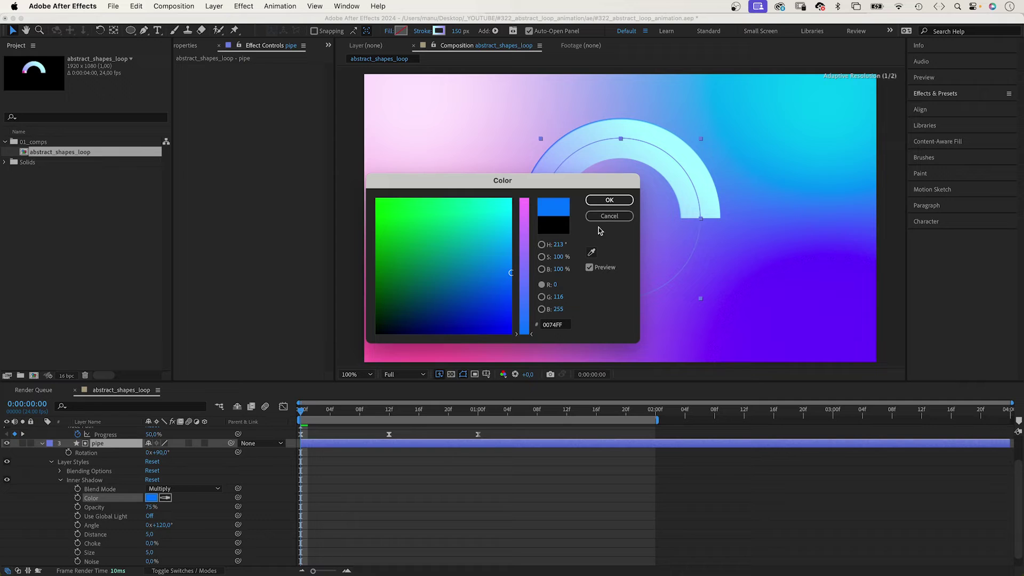
click(602, 200)
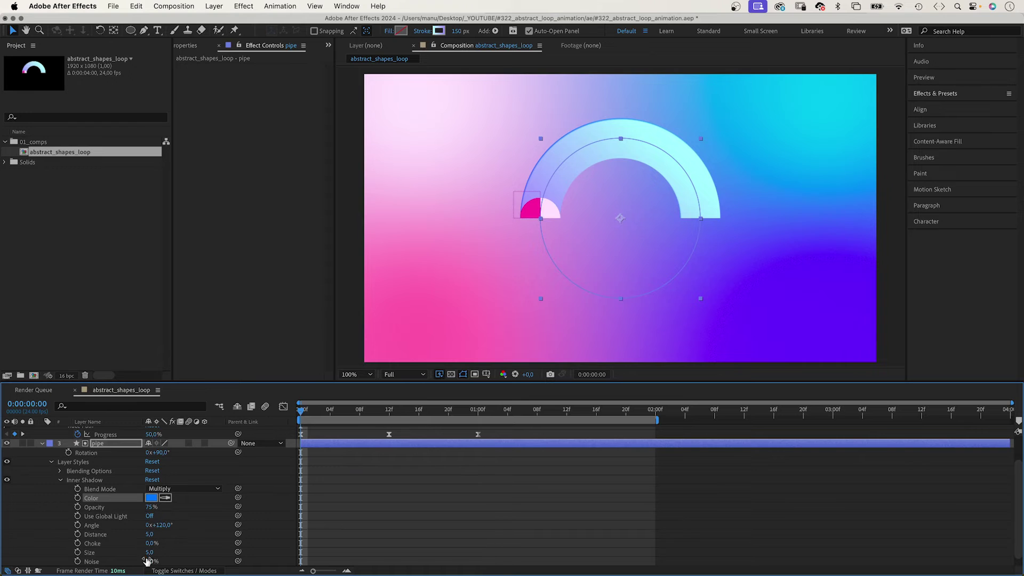
Set the pipe's inner shadow Size to 98 and Noise to 24%.
drag(150, 552, 199, 553)
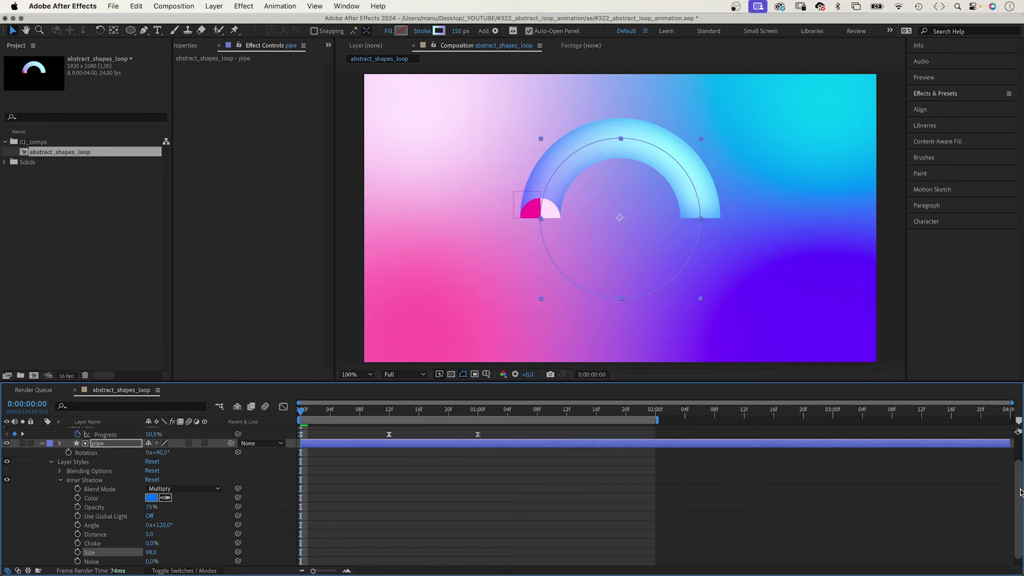
scroll(934, 511, down, 1)
drag(150, 552, 161, 553)
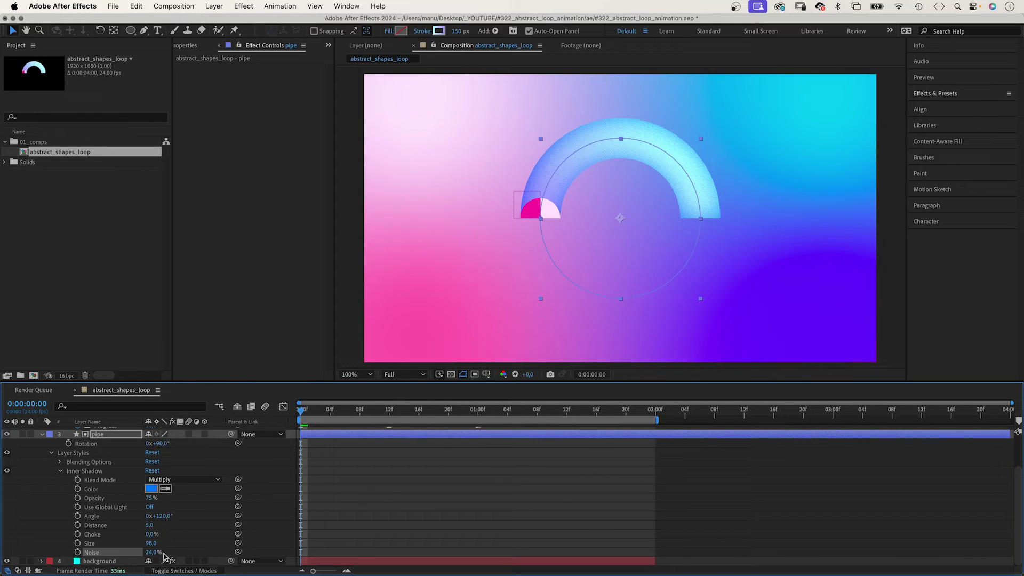
click(61, 470)
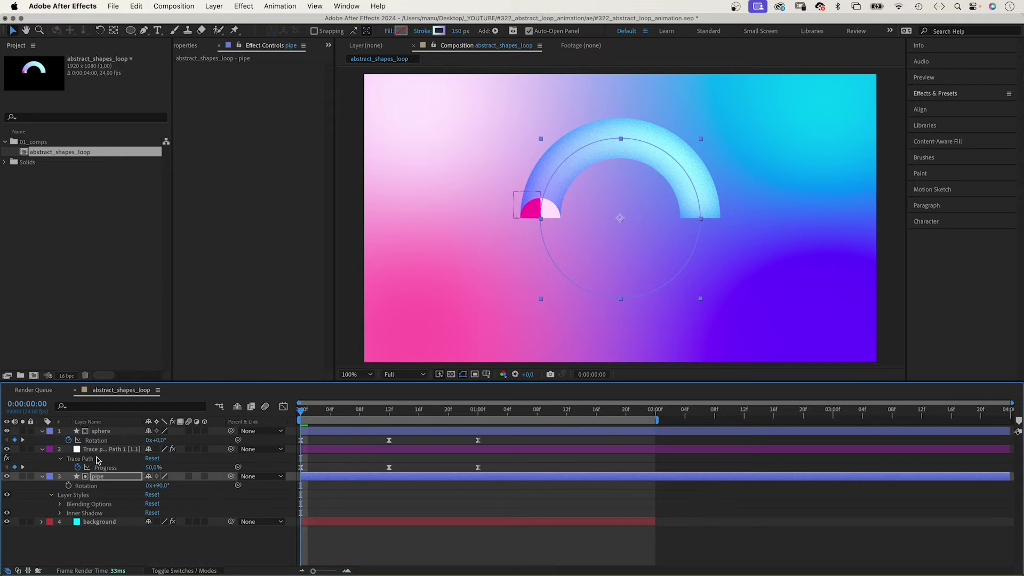
Add Bevel and Emboss to the pipe with direction Down and size 60.
right_click(98, 482)
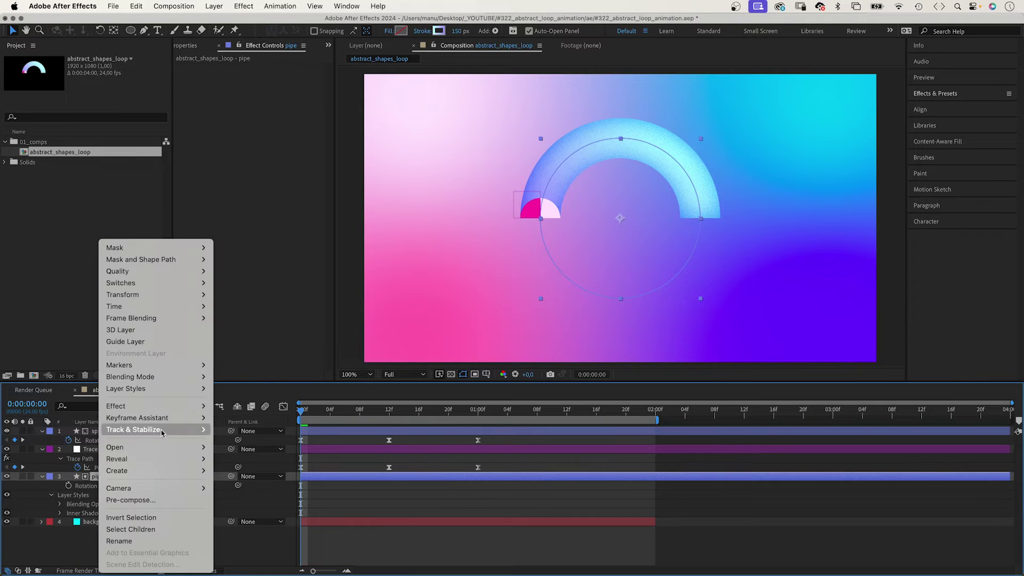
mouse_move(176, 394)
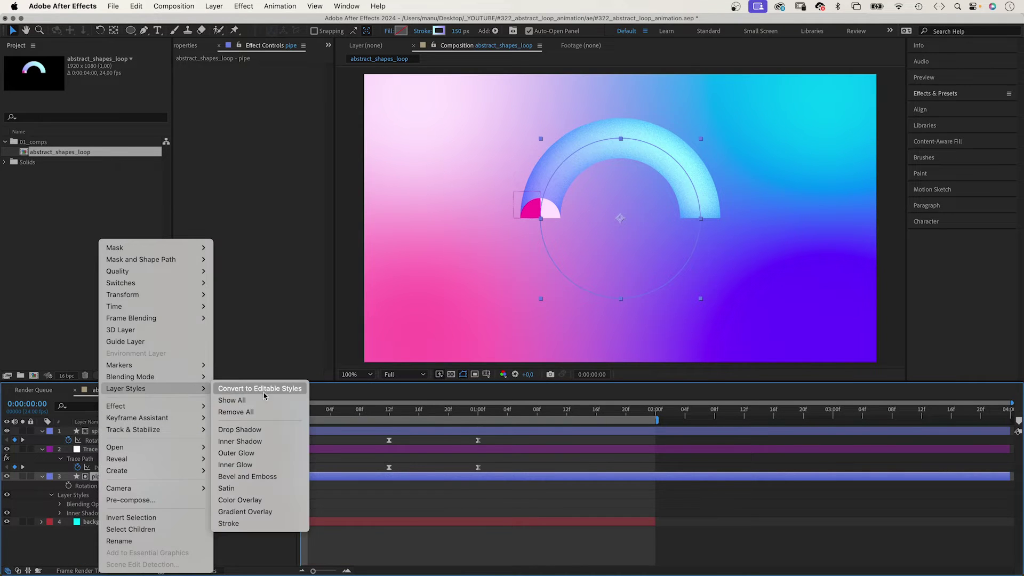
click(238, 476)
click(60, 522)
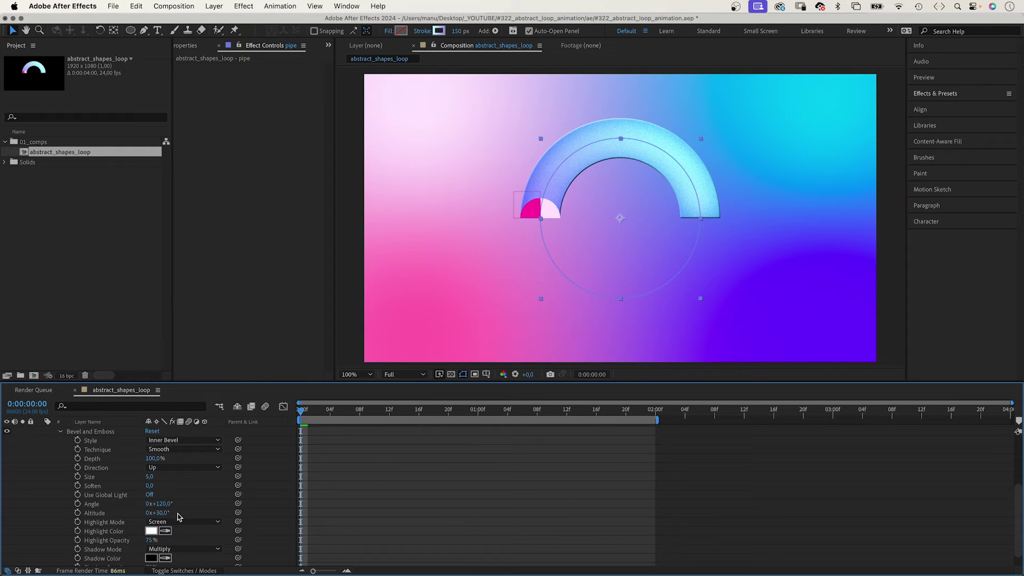
click(160, 467)
click(166, 491)
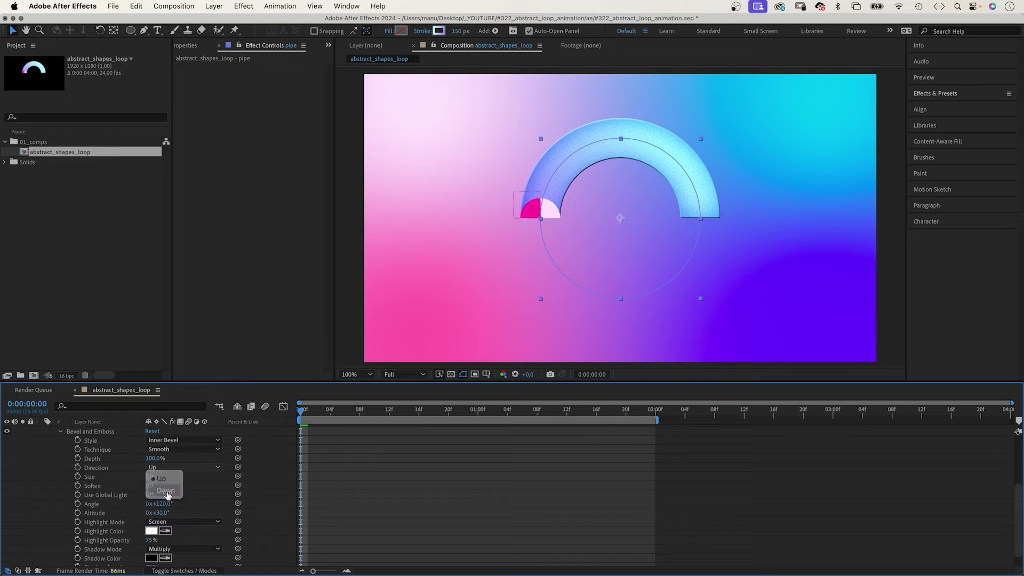
click(149, 477)
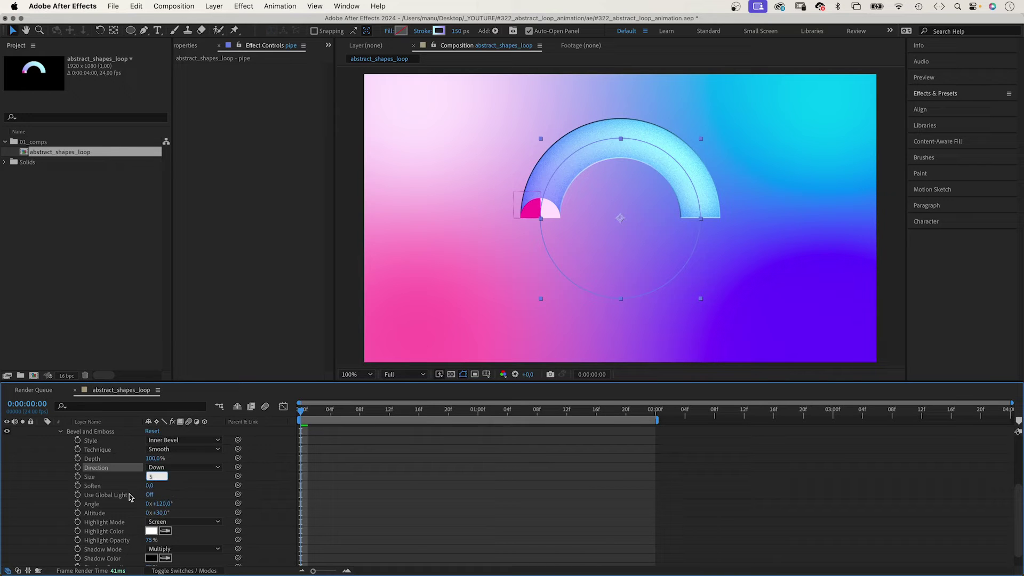
text(60)
key(Return)
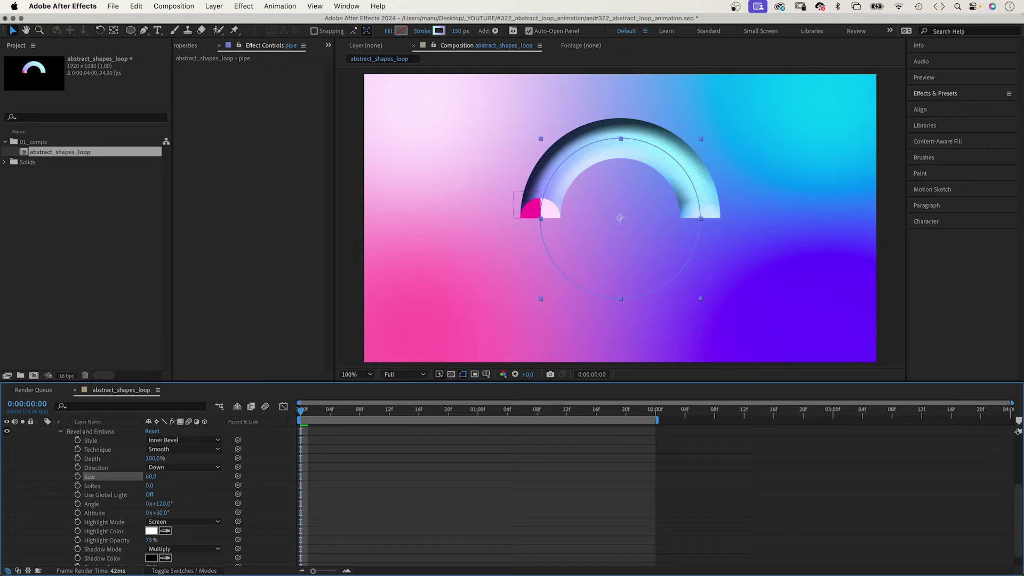
Set bevel soften 15.8, adjust the angle, pale pink highlight and 001873 navy shadow.
drag(149, 485, 249, 488)
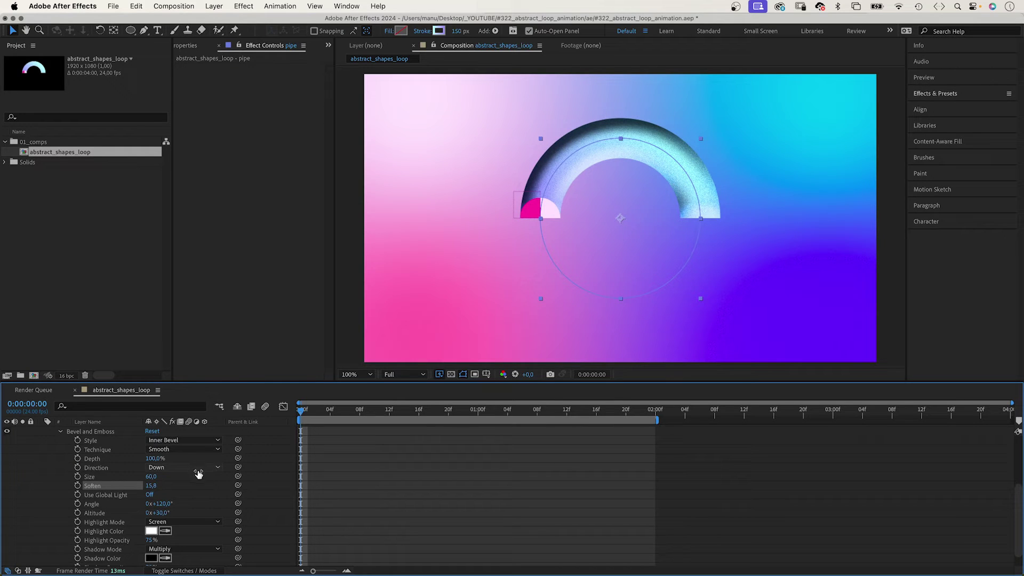
mouse_move(158, 504)
mouse_down()
mouse_move(191, 505)
mouse_move(172, 512)
mouse_up()
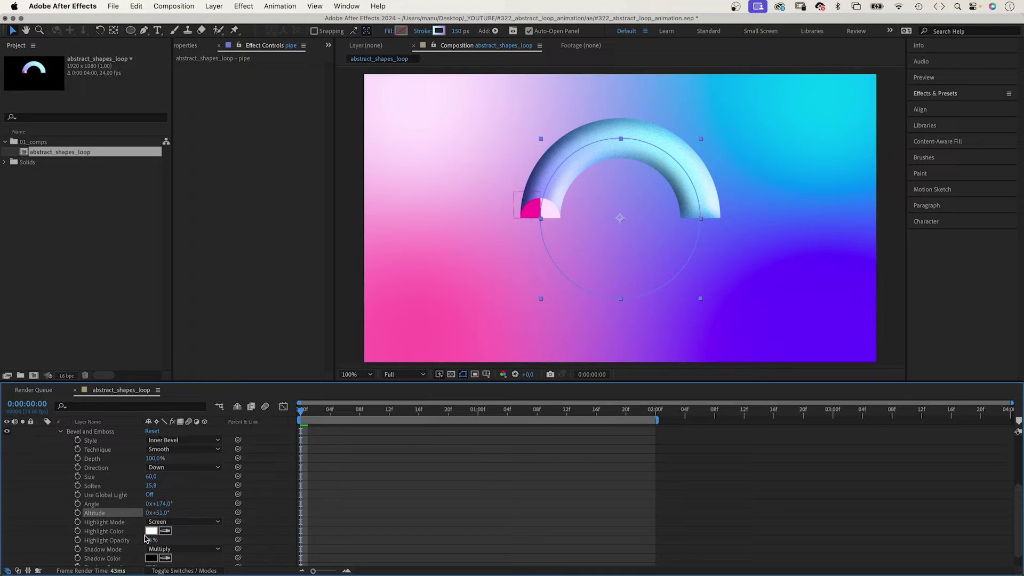
click(151, 531)
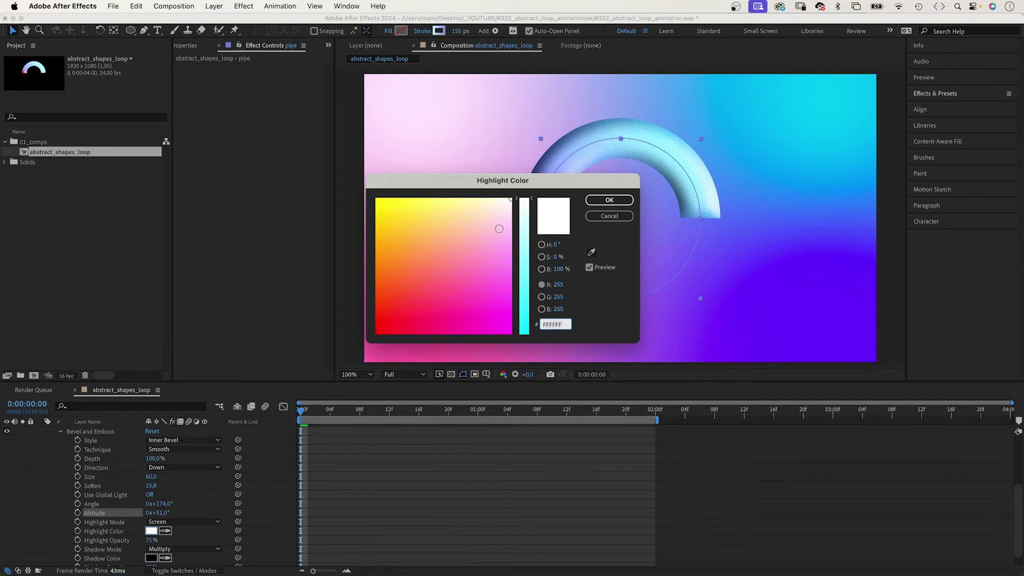
click(500, 229)
click(587, 200)
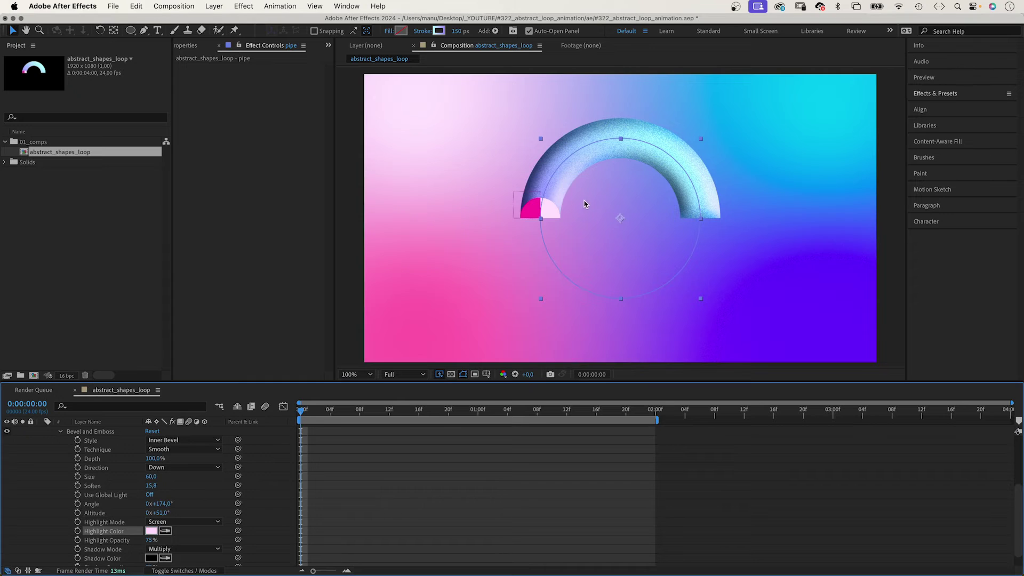
click(151, 558)
mouse_move(444, 306)
mouse_down()
mouse_move(443, 289)
mouse_move(436, 321)
mouse_up()
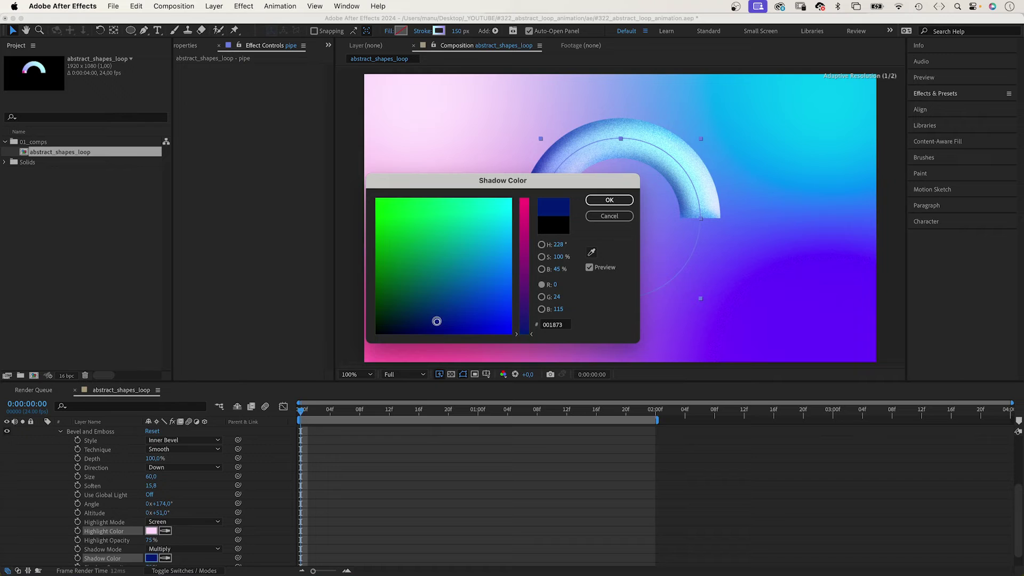
click(609, 200)
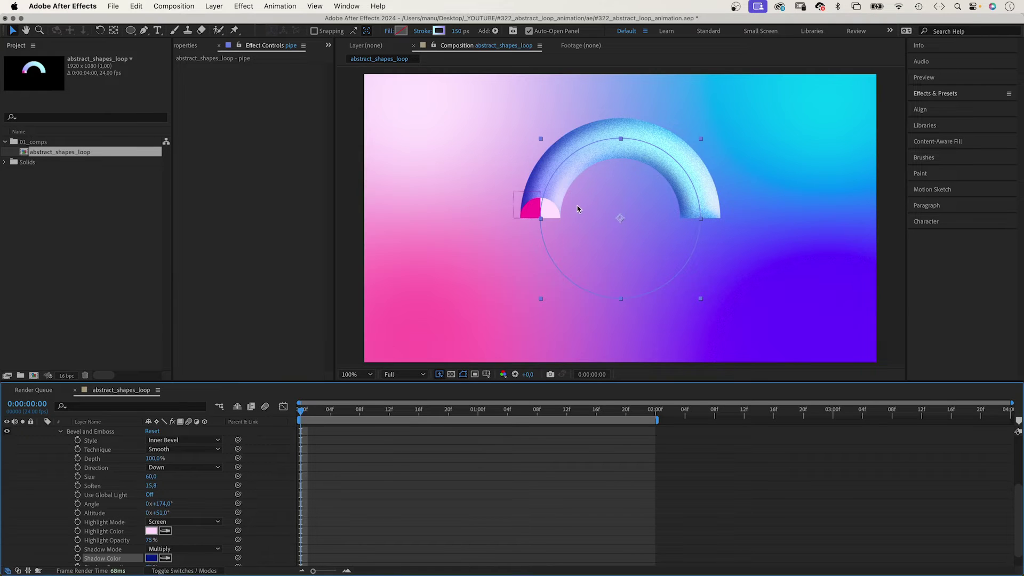
scroll(854, 458, up, 5)
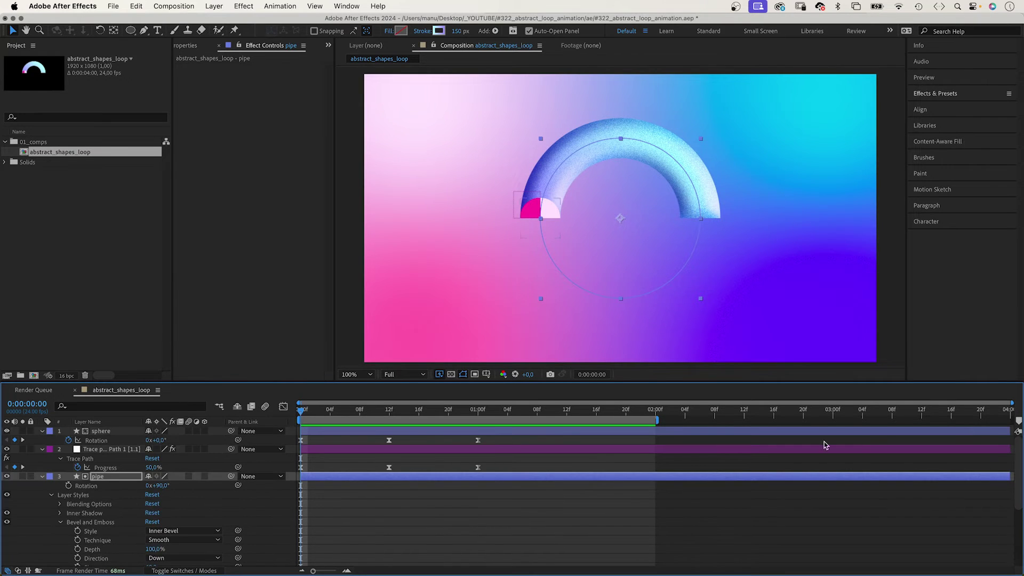
Add an Inner Shadow style to the sphere with blue colour 003AFF.
click(42, 477)
click(103, 432)
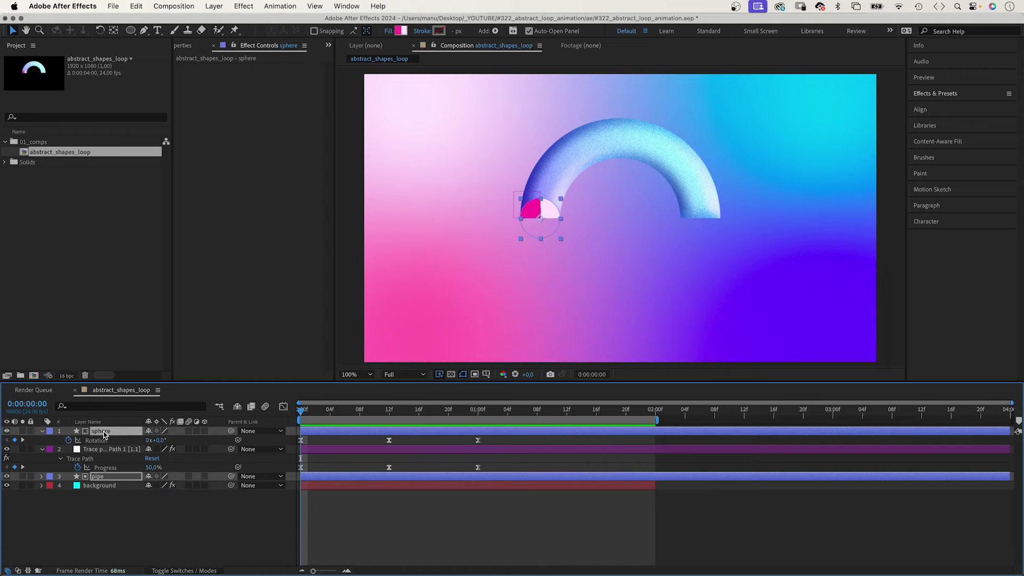
right_click(101, 434)
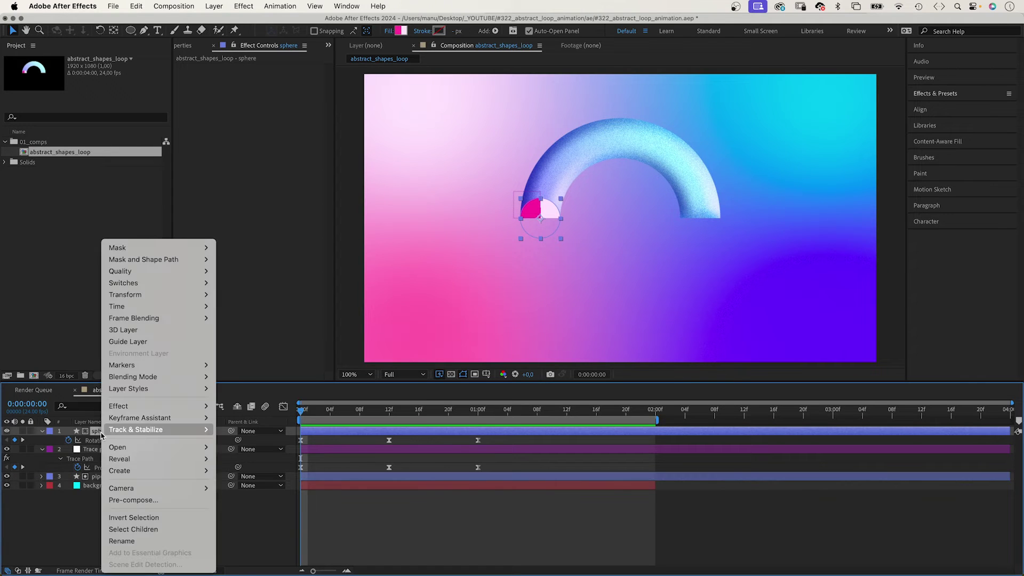
mouse_move(167, 390)
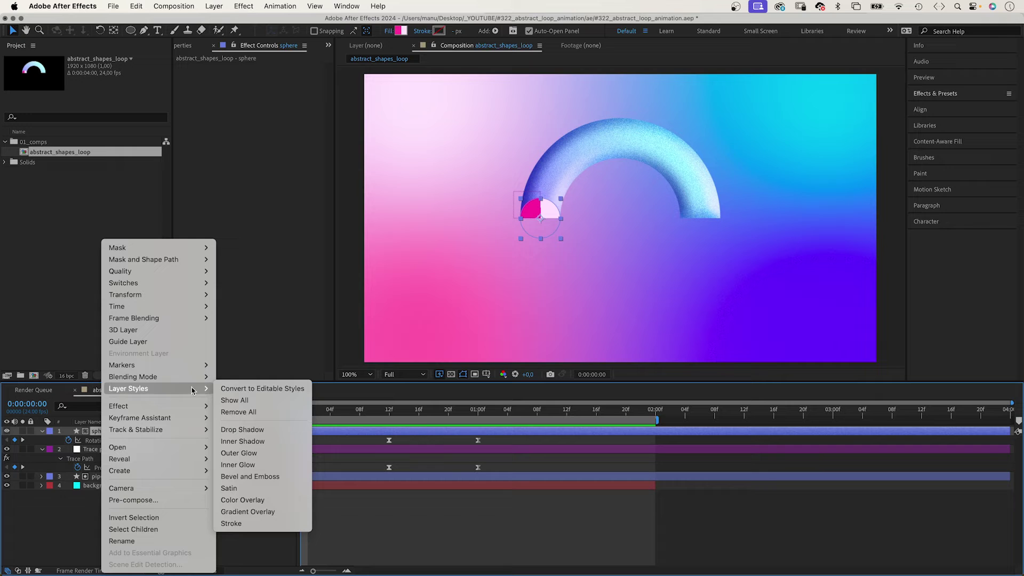
click(243, 441)
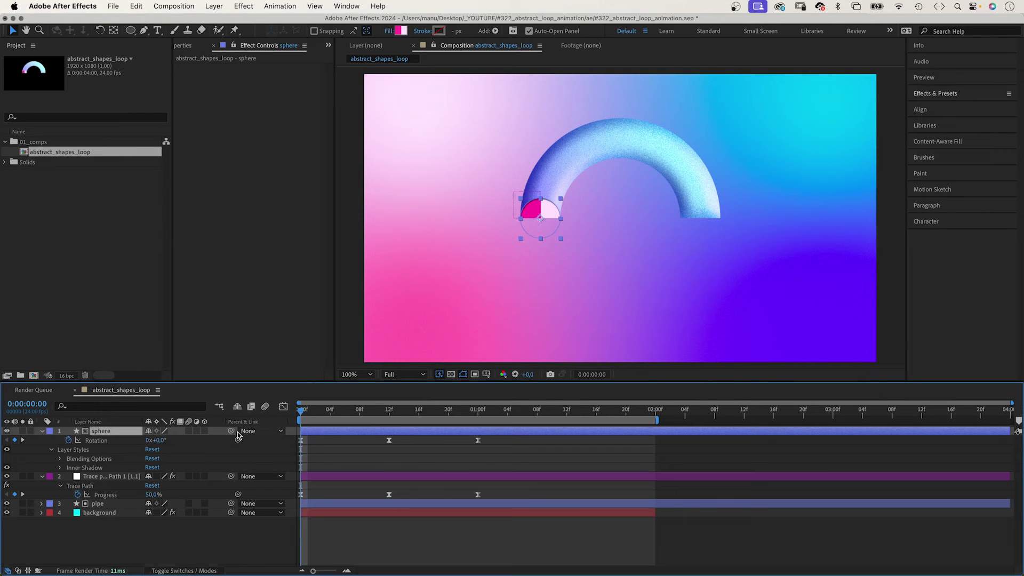
click(58, 469)
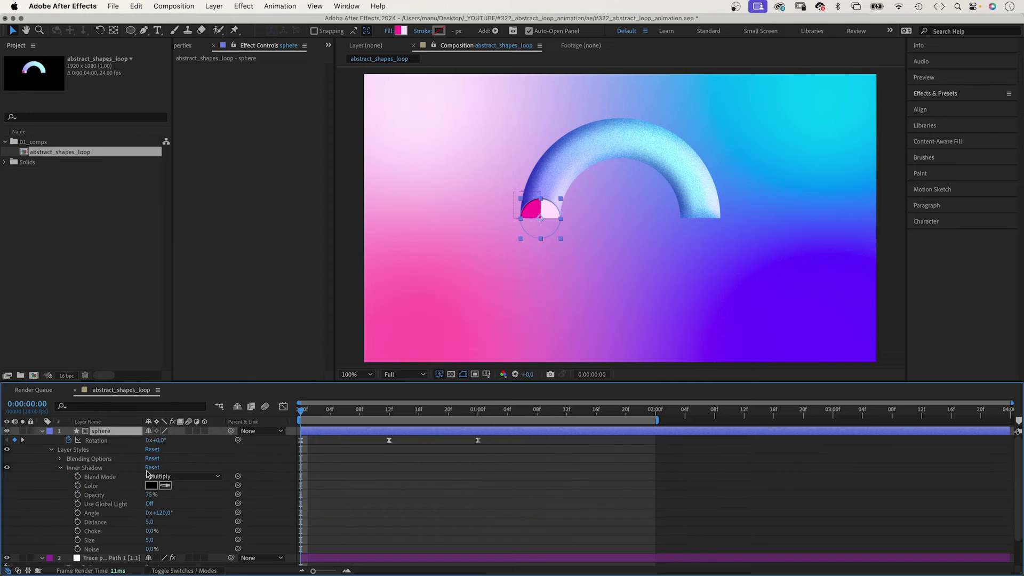
click(151, 485)
drag(485, 294, 515, 302)
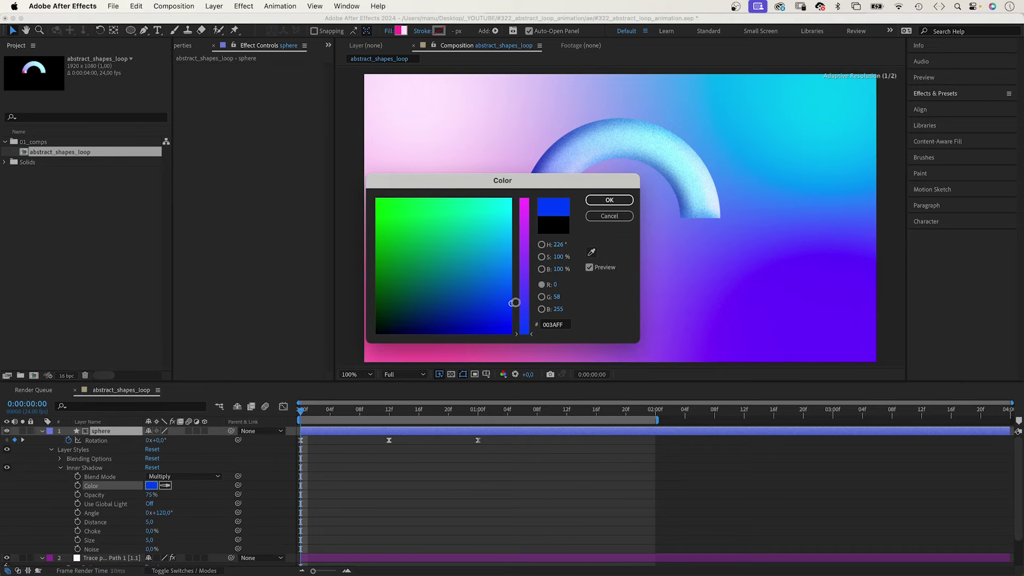
click(605, 200)
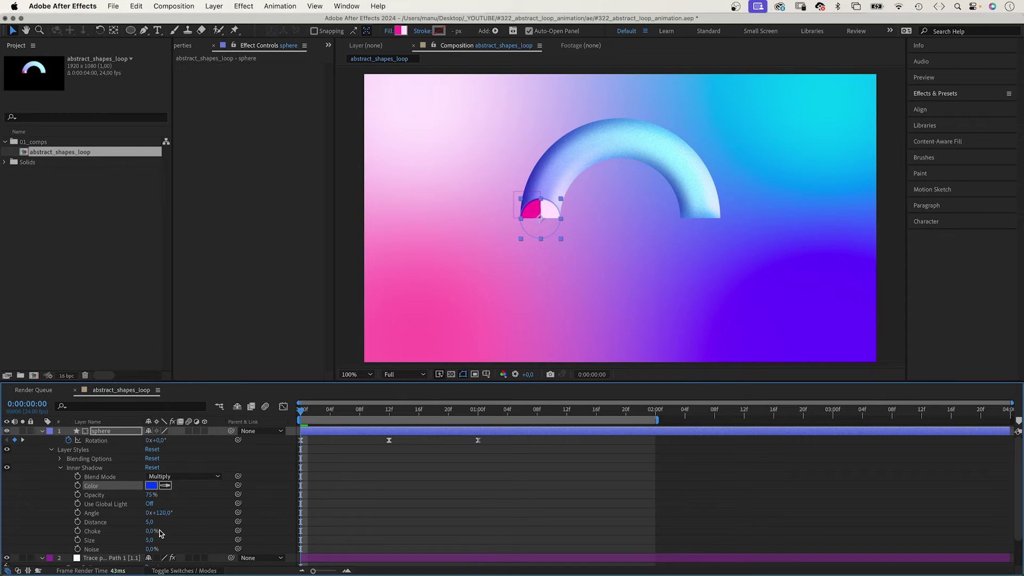
Set the sphere's inner shadow Distance to 36 and Size to 40, checking at frame 8.
drag(149, 522, 164, 522)
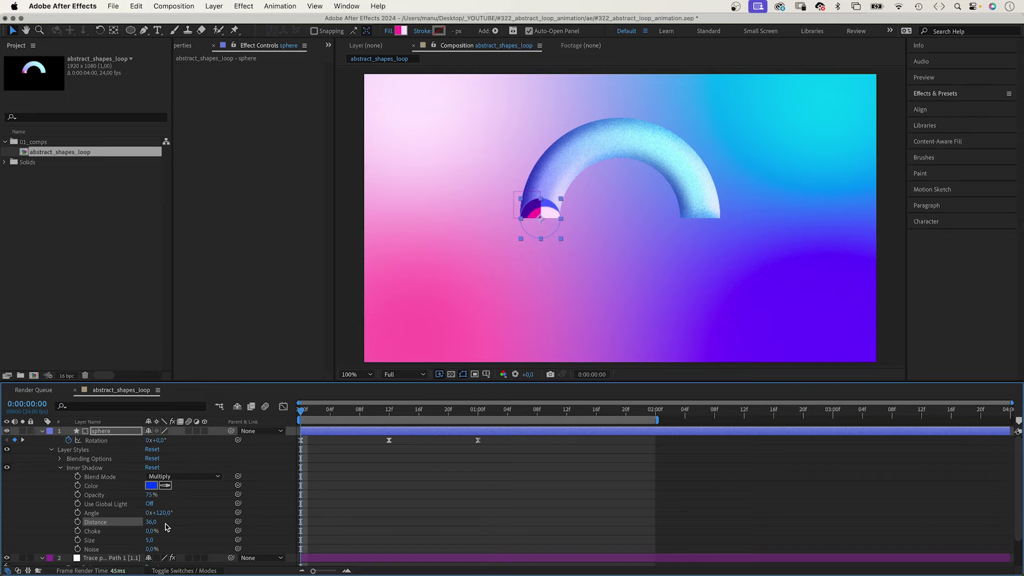
drag(150, 540, 168, 539)
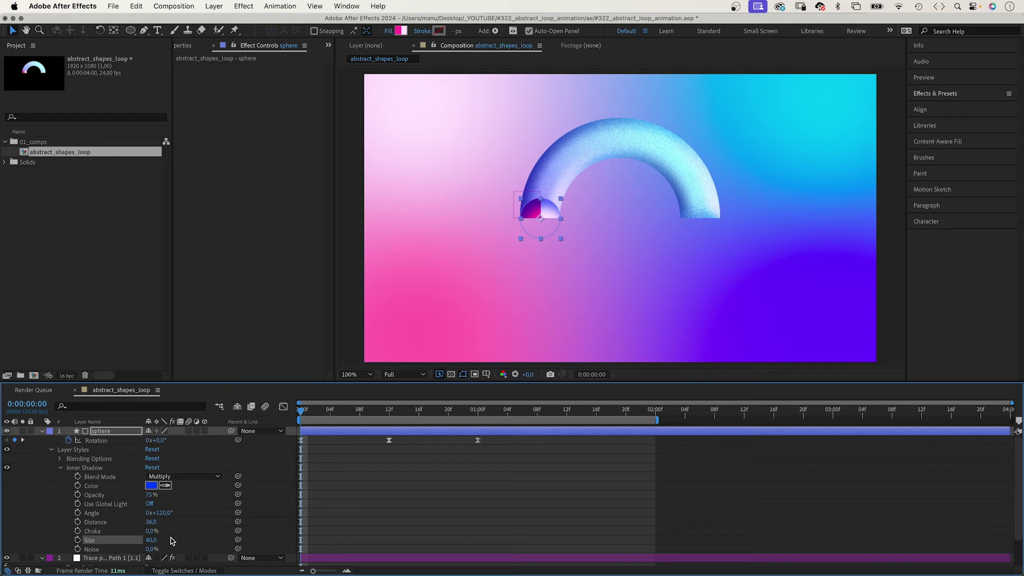
drag(350, 410, 360, 415)
Add Bevel and Emboss to the sphere with Size 40 and Altitude 73°.
click(60, 469)
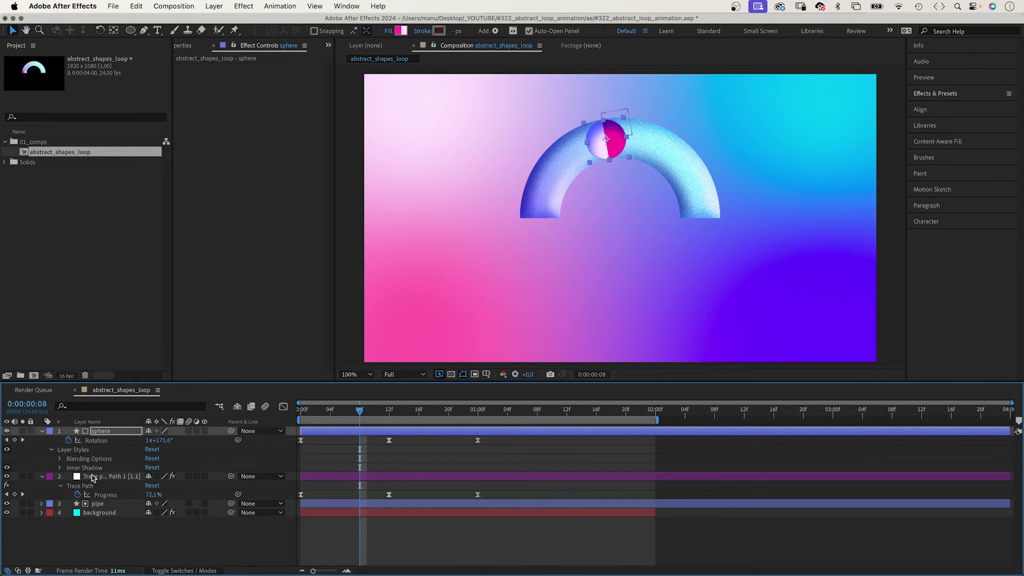
click(97, 433)
right_click(98, 433)
mouse_move(175, 389)
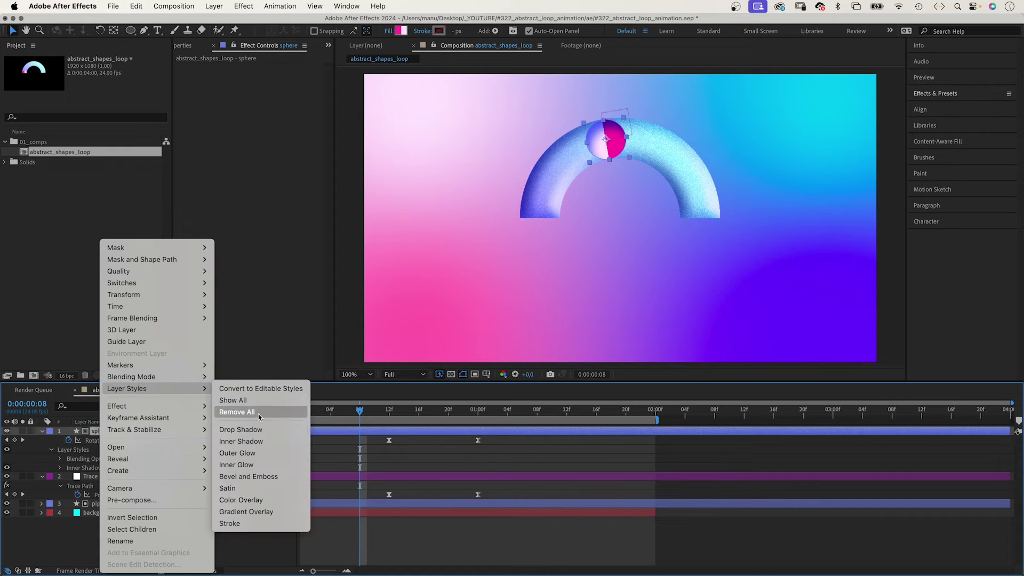
click(236, 478)
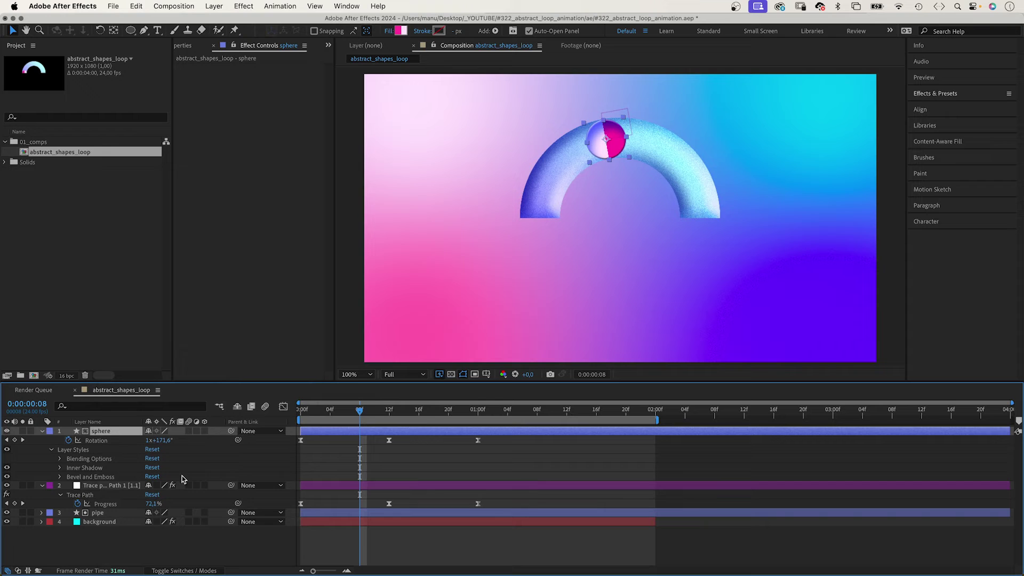
click(59, 477)
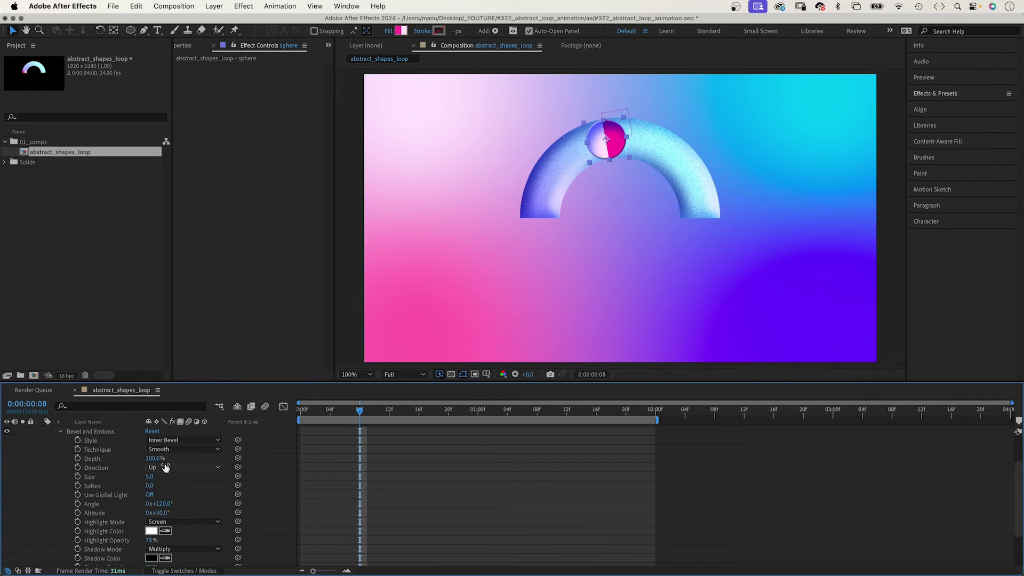
drag(151, 476, 248, 485)
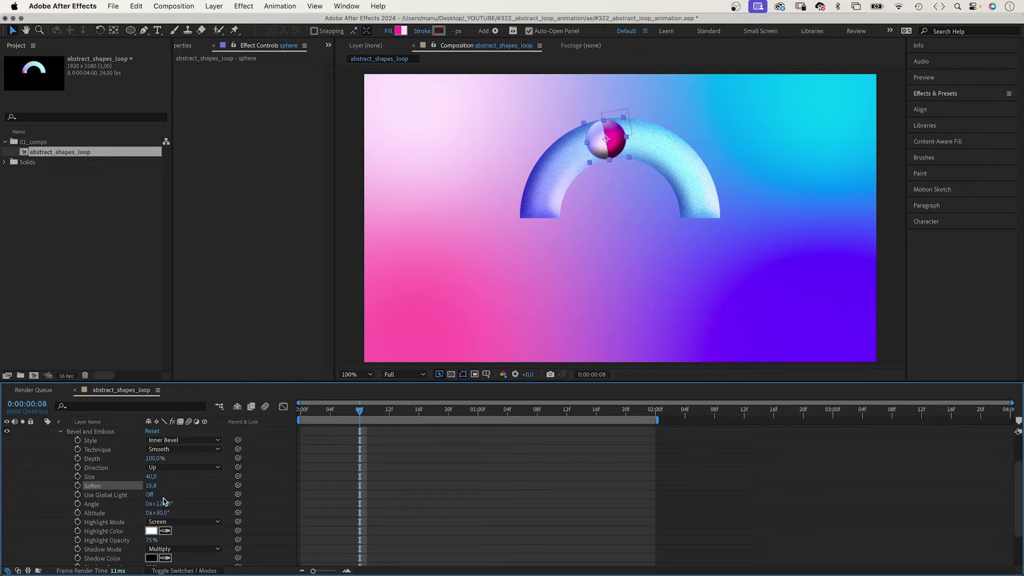
drag(160, 513, 177, 512)
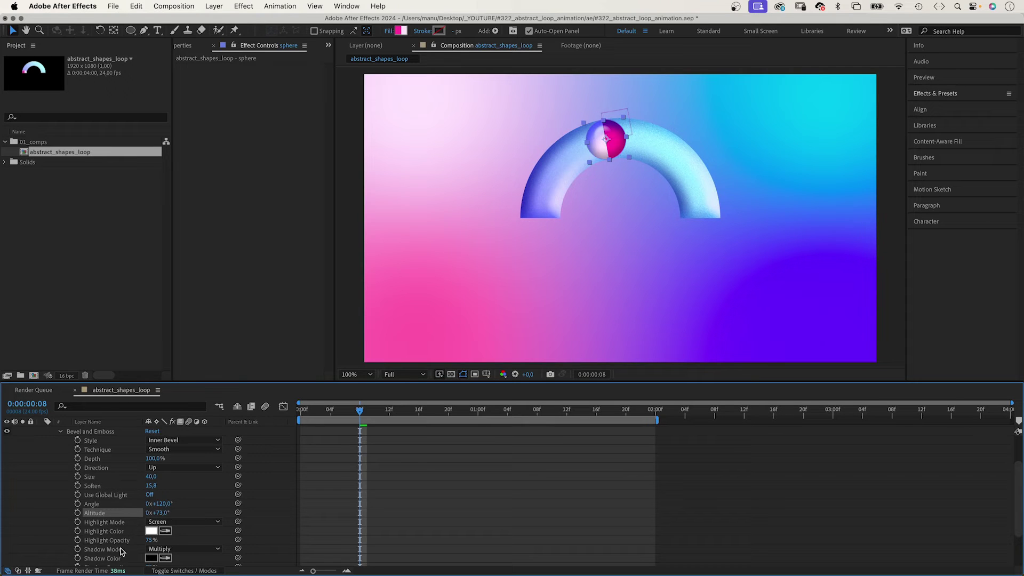
Set the sphere's bevel Shadow Color to purple 440BBB.
click(152, 559)
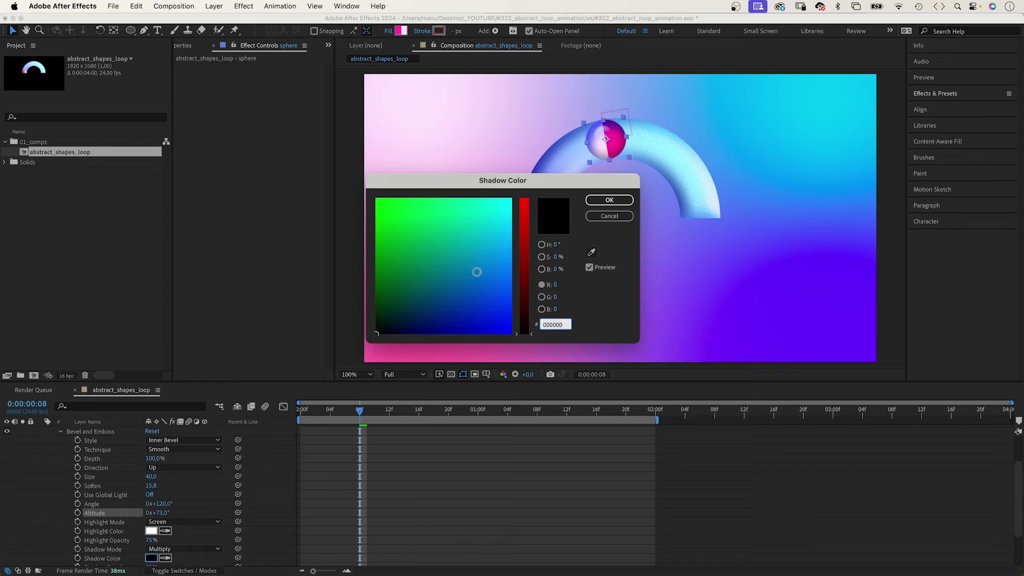
mouse_move(477, 272)
mouse_down()
mouse_move(486, 295)
mouse_move(475, 329)
mouse_up()
click(524, 282)
drag(524, 282, 527, 297)
click(608, 200)
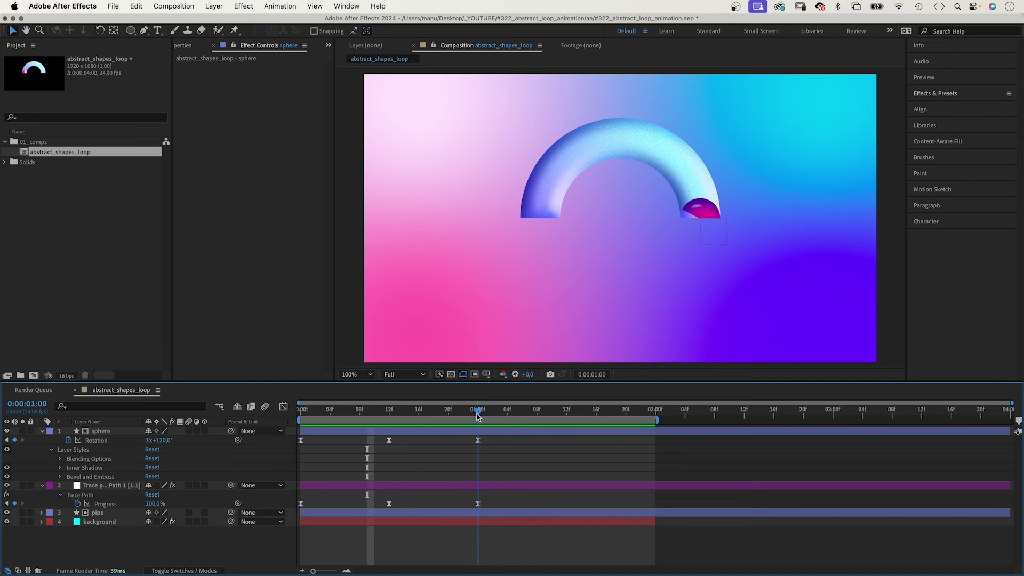
Move the style keyframes to 1 s and trim sphere, Trace Path and pipe to end there.
drag(477, 416, 478, 416)
click(486, 431)
shift+click(494, 484)
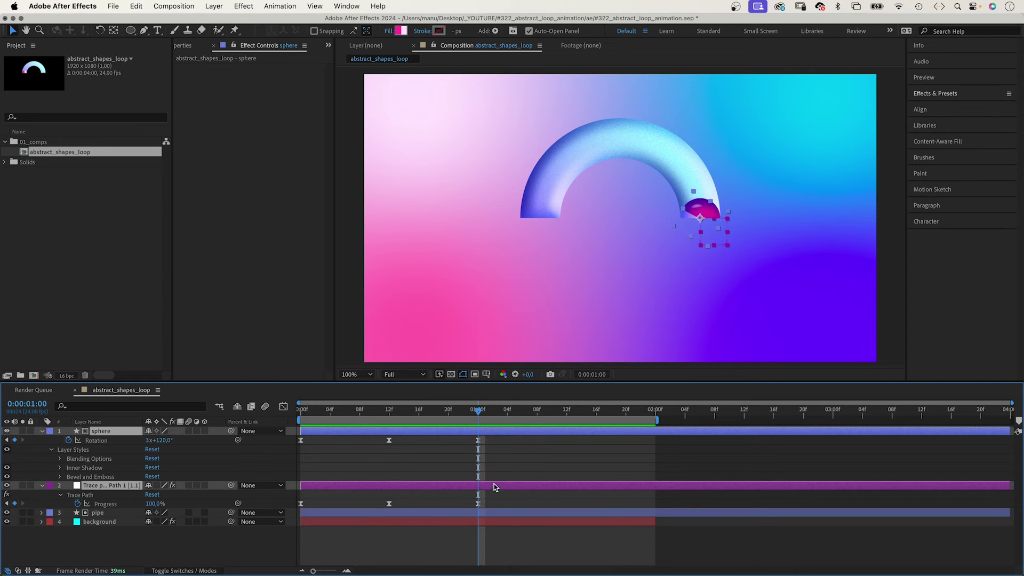
shift+click(488, 513)
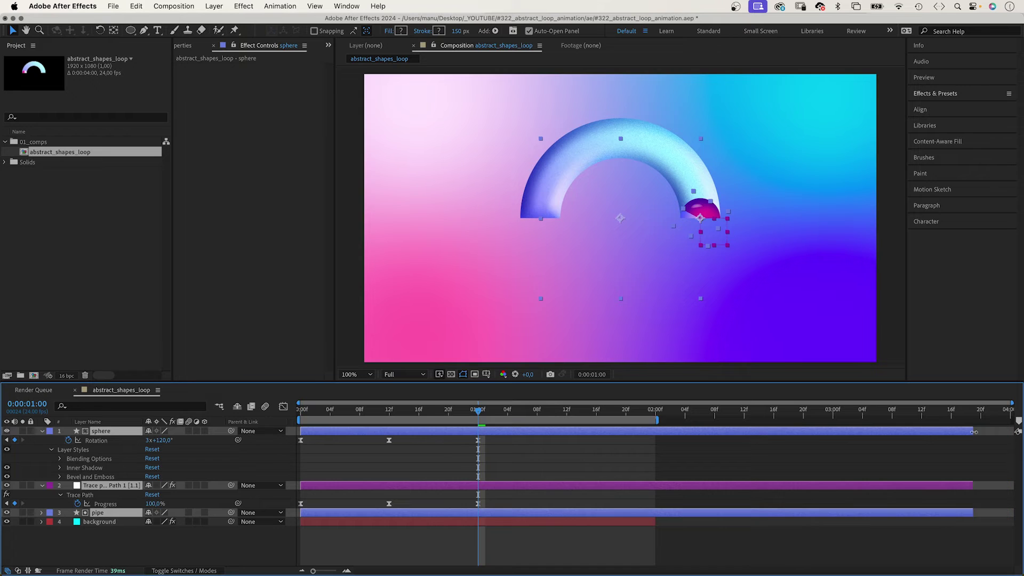
drag(1010, 431, 478, 431)
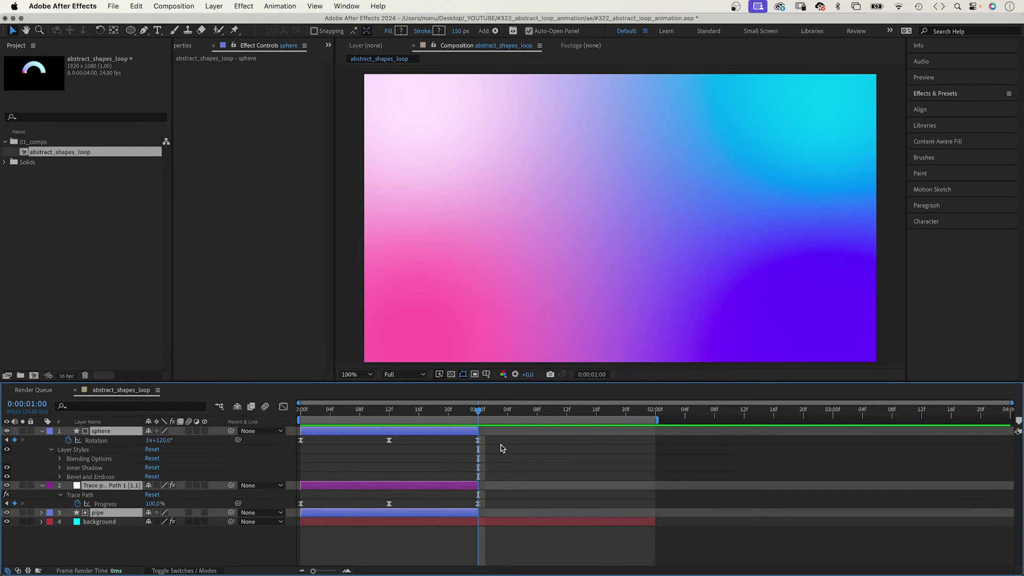
click(43, 431)
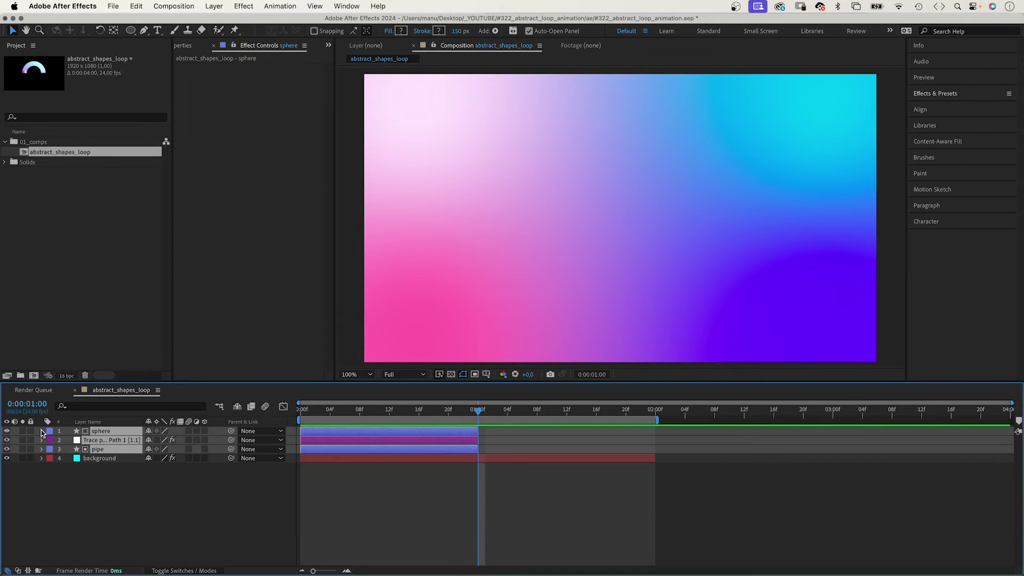
click(166, 516)
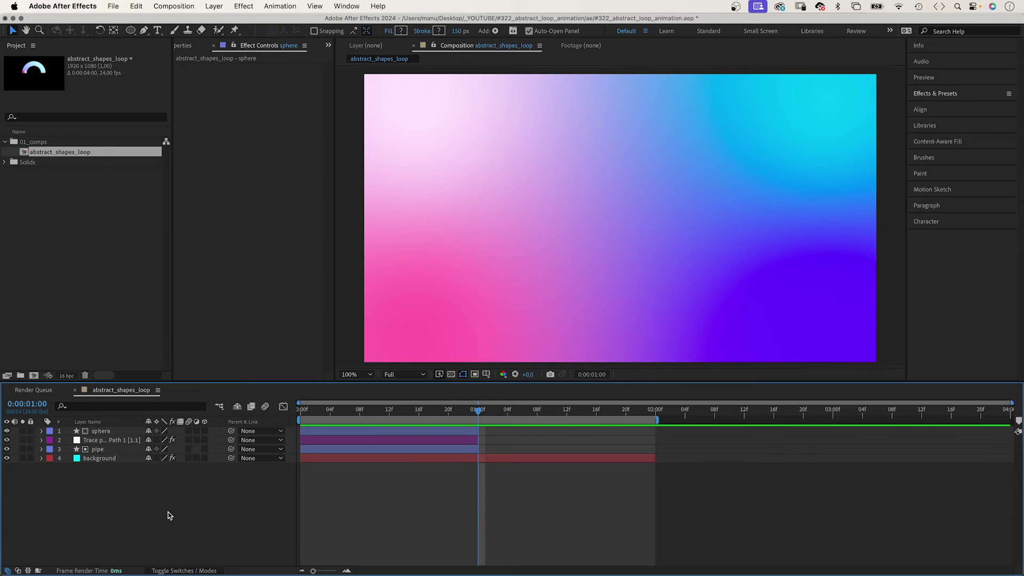
Create a composition-filling ellipse shape layer named "sphere big".
double_click(131, 31)
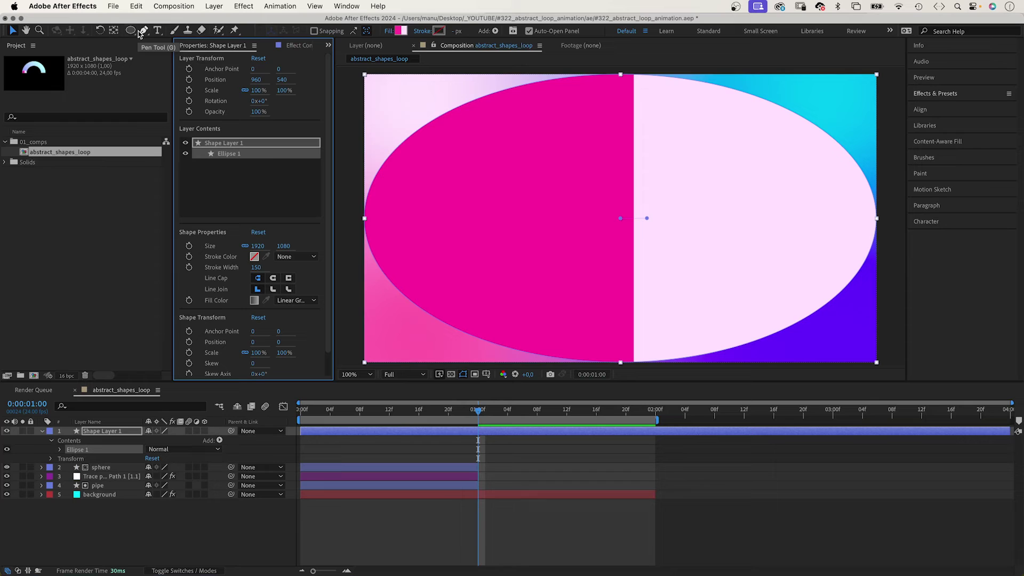
click(102, 432)
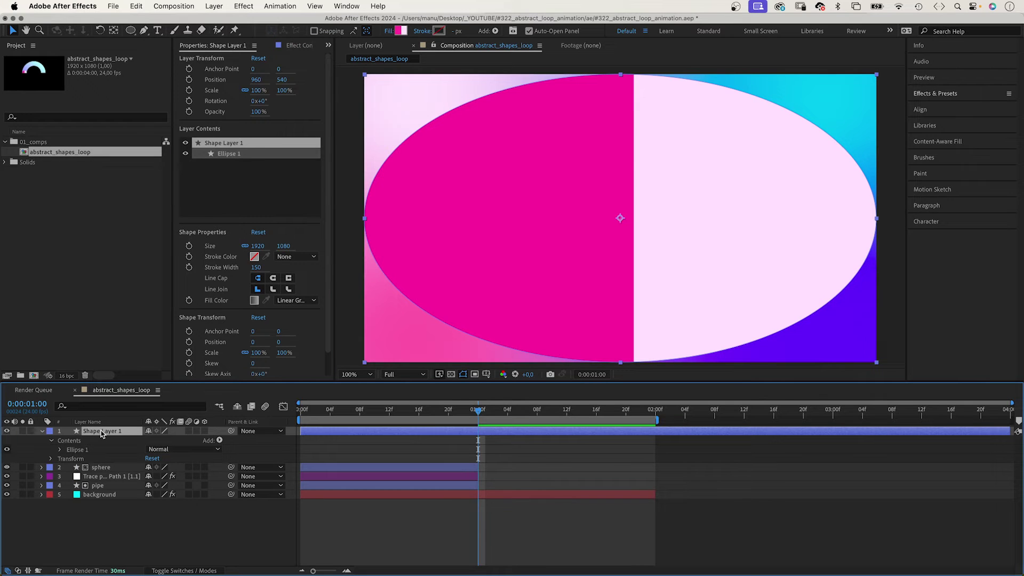
text(sphere big)
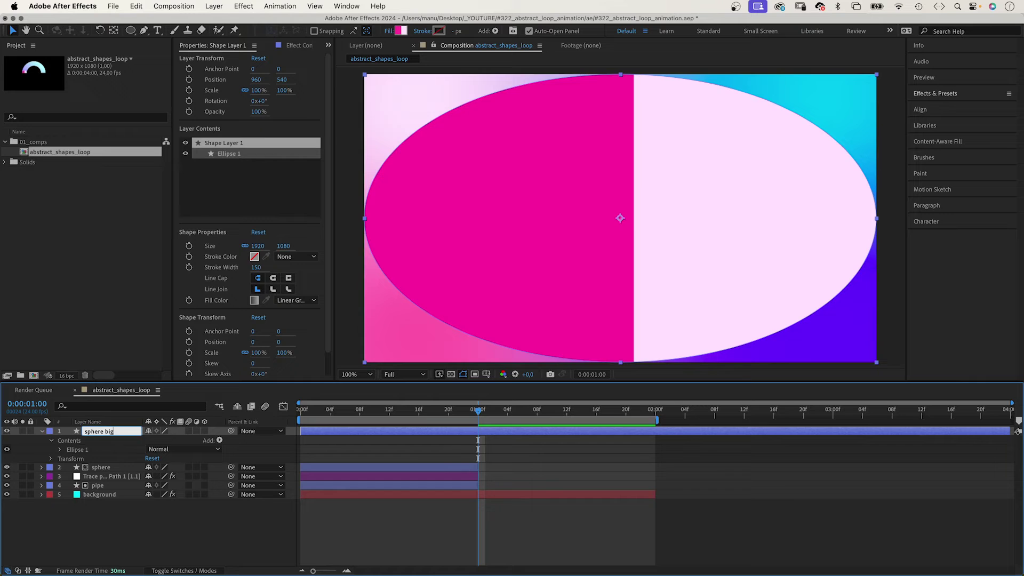
key(Return)
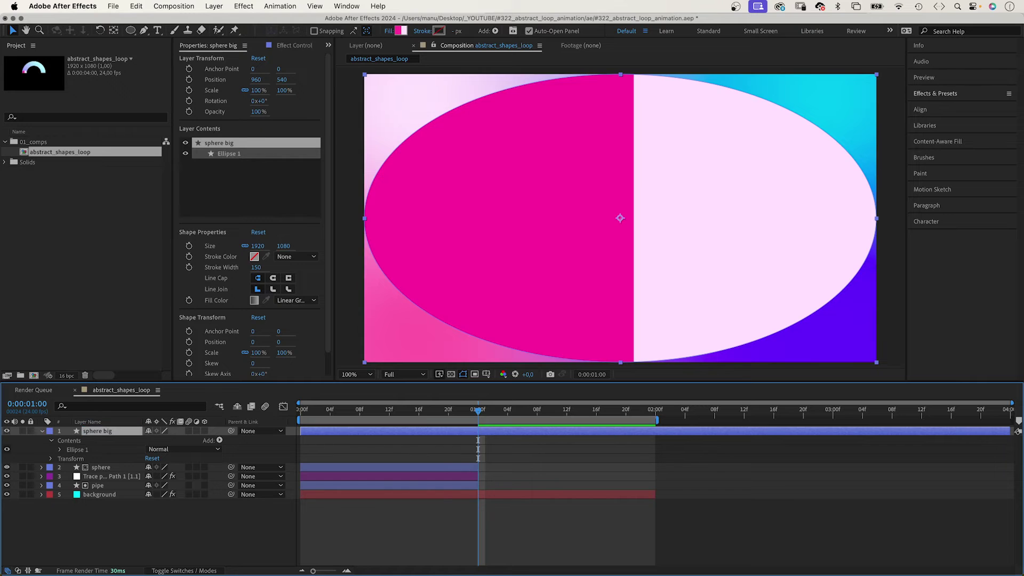
Give the ellipse a solid colour fill and an unlinked 400×400 size.
click(292, 300)
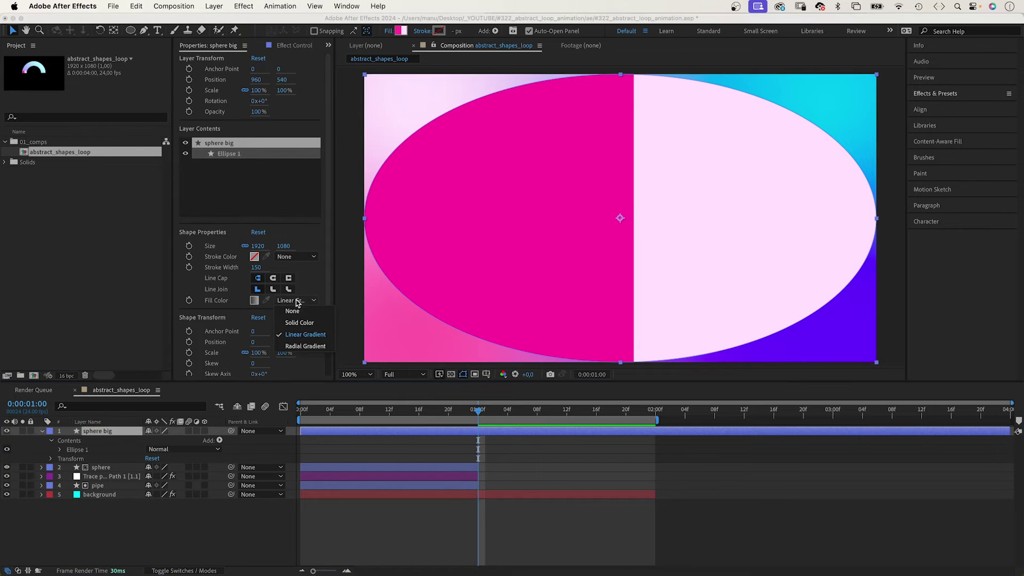
click(299, 323)
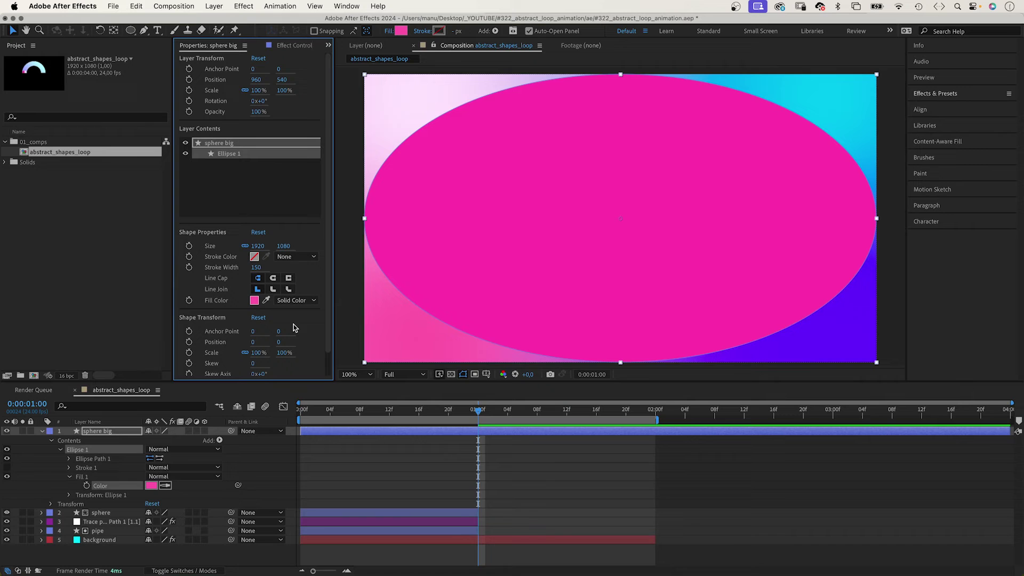
click(244, 246)
click(257, 247)
text(400)
key(Tab)
text(4)
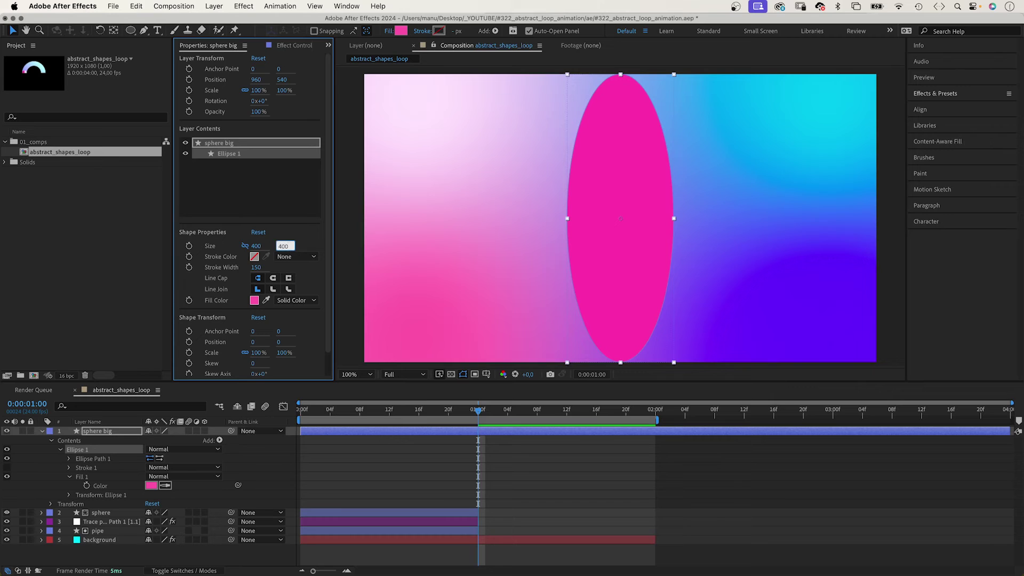
key(Return)
click(41, 478)
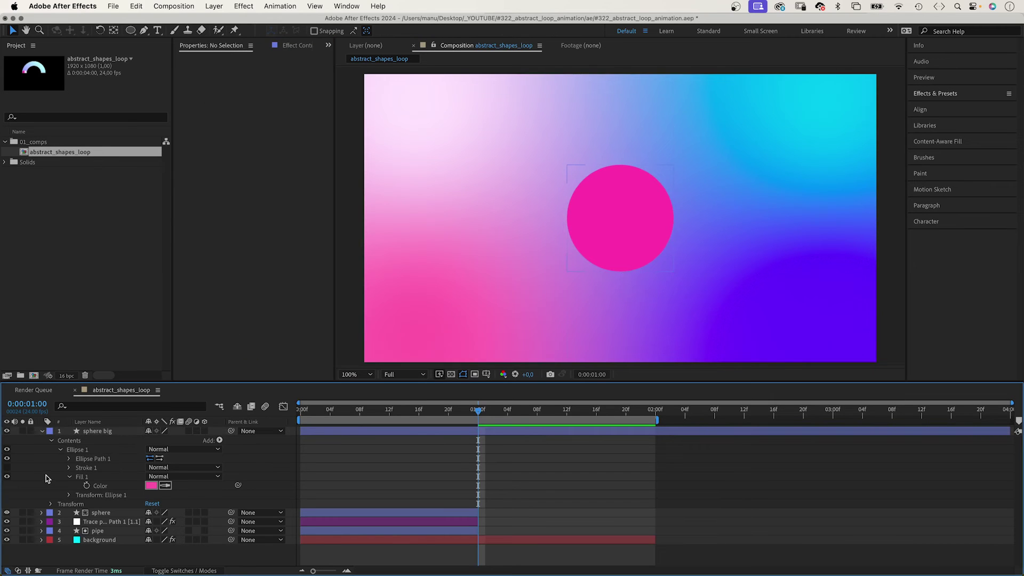
Start sphere big at 1:00 and keyframe its Position at Y 280.
drag(298, 432, 477, 432)
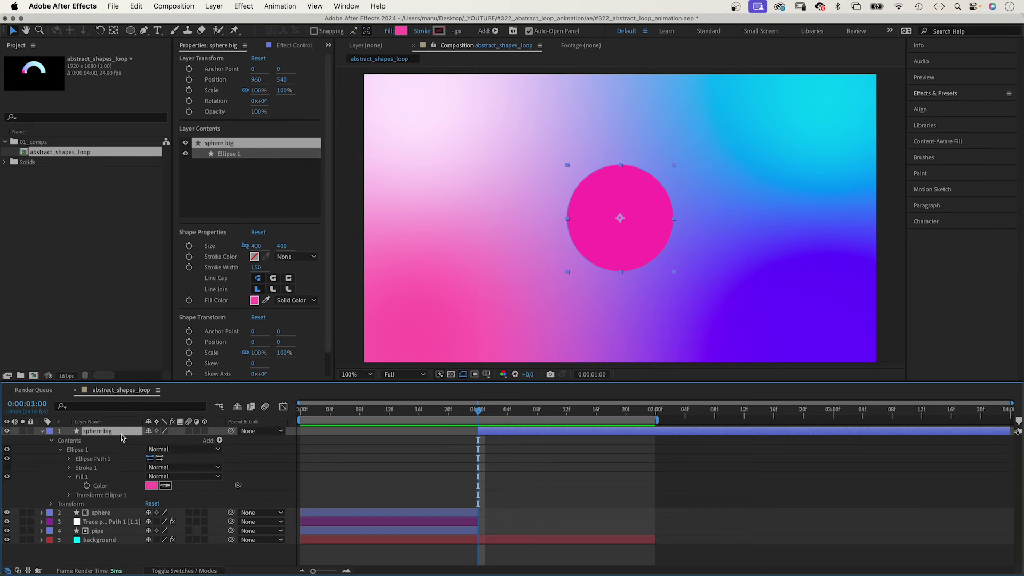
key(p)
drag(168, 440, 37, 440)
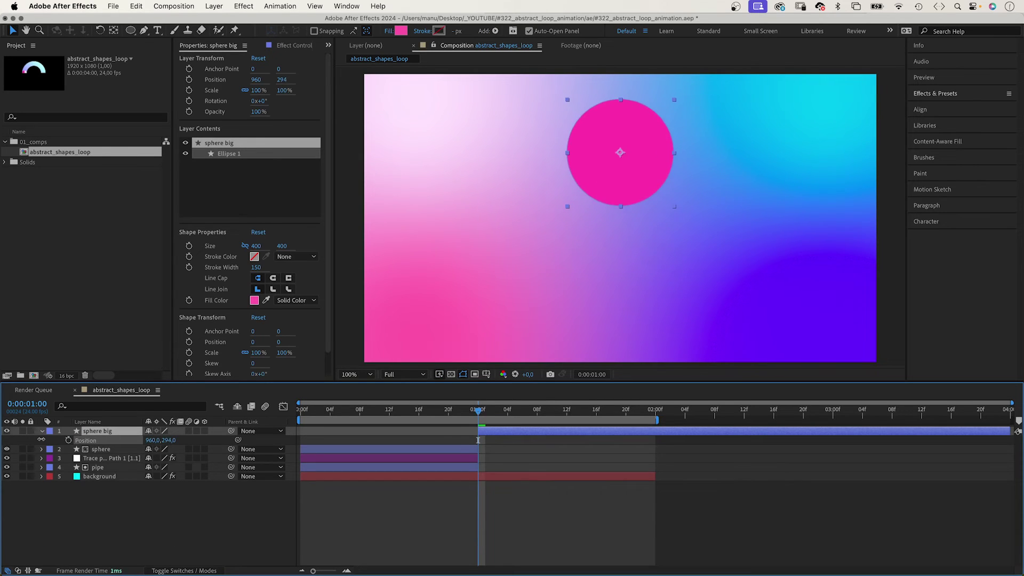
drag(478, 440, 471, 440)
click(68, 440)
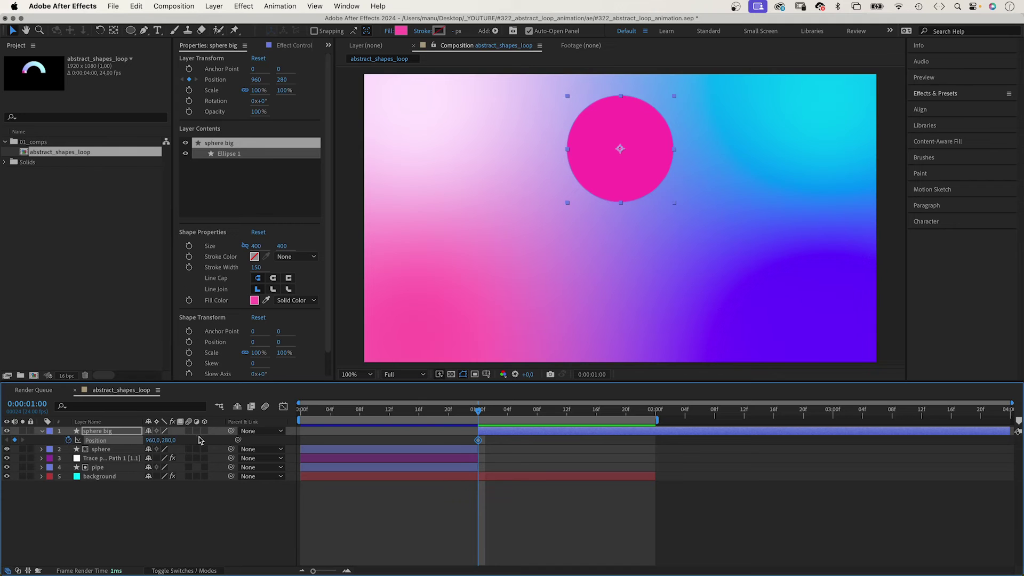
Show the title/action safe guides and move the circle to centre (960,537) at 1:12.
drag(531, 411, 566, 411)
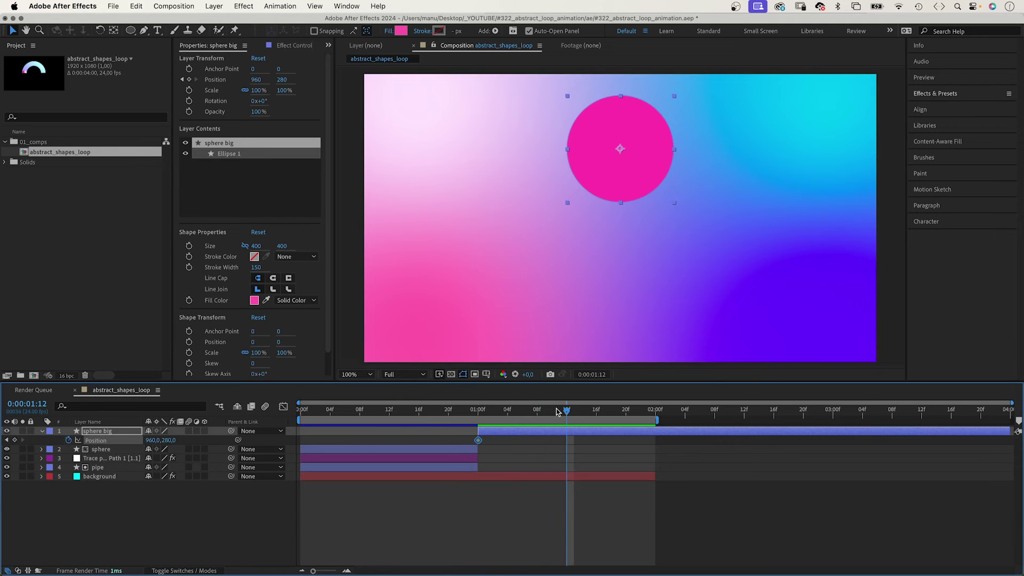
click(485, 375)
click(500, 388)
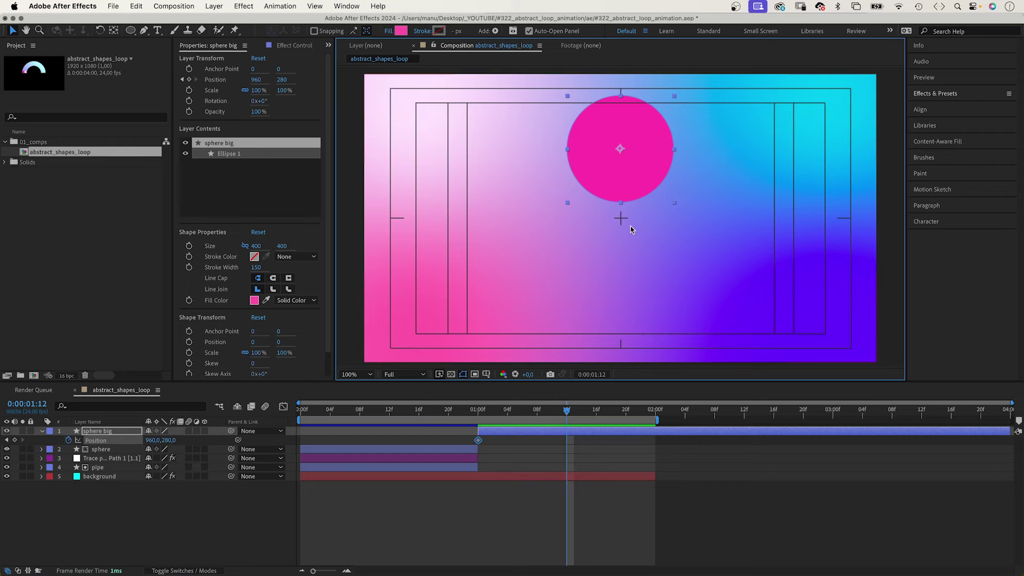
drag(167, 440, 581, 420)
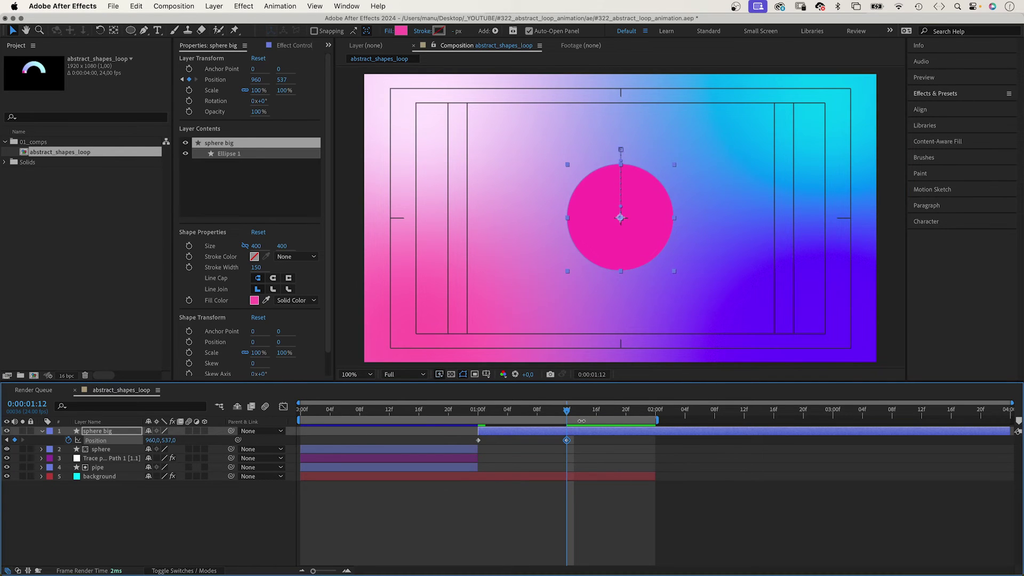
Copy the 1:00 top Position keyframe to 2:00 and select all three keyframes.
click(656, 411)
drag(506, 452, 466, 445)
key(super+v)
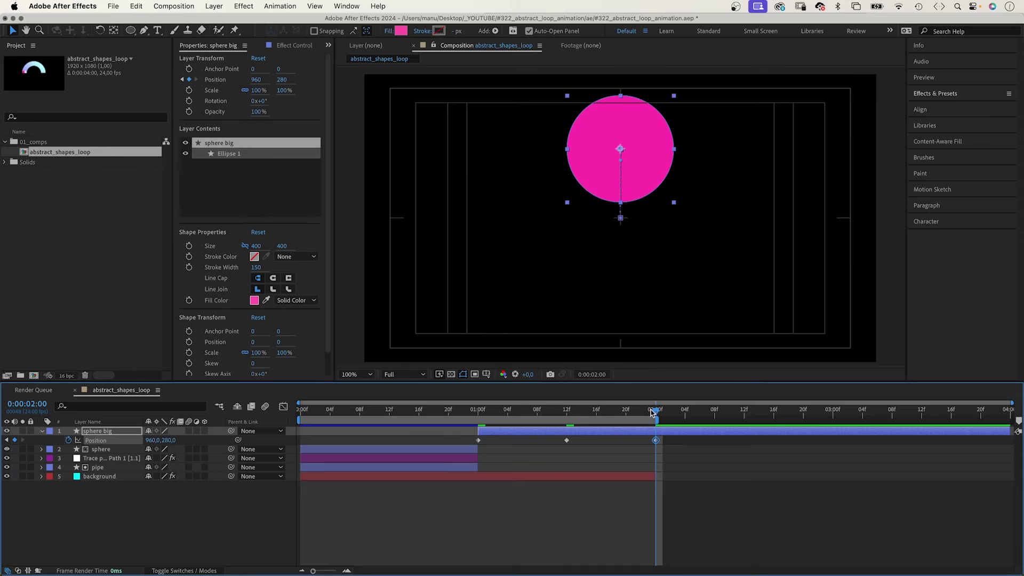
drag(652, 412, 479, 411)
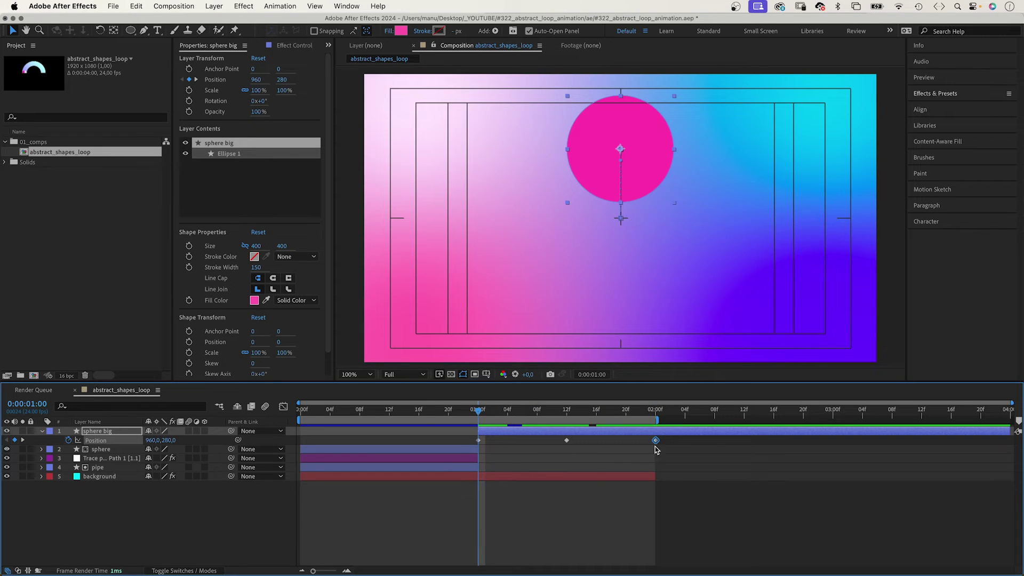
drag(673, 440, 442, 450)
Easy Ease the three sphere Position keyframes and drag their speed influences so the motion snaps sharply.
click(284, 406)
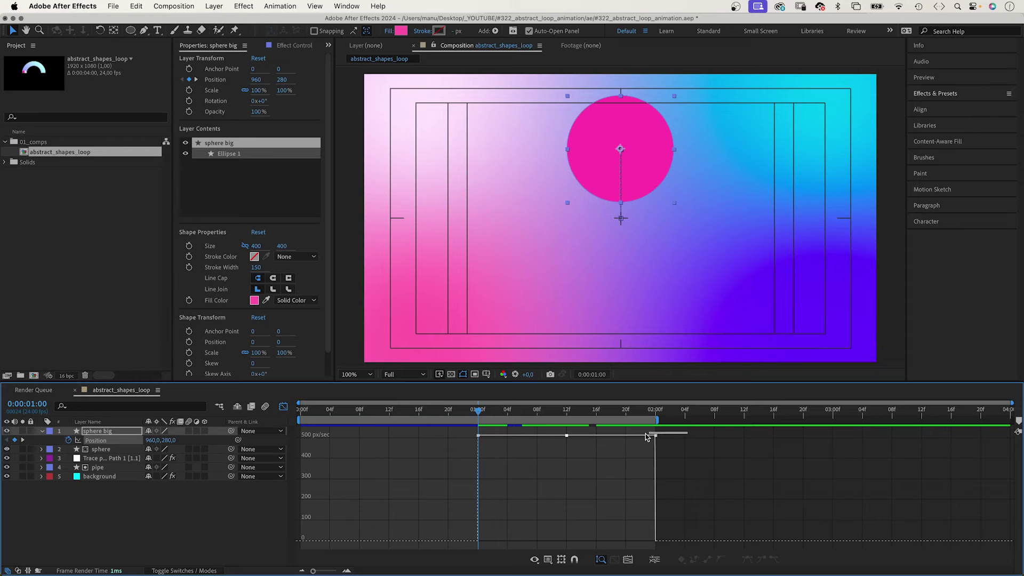
drag(646, 437, 438, 453)
click(746, 559)
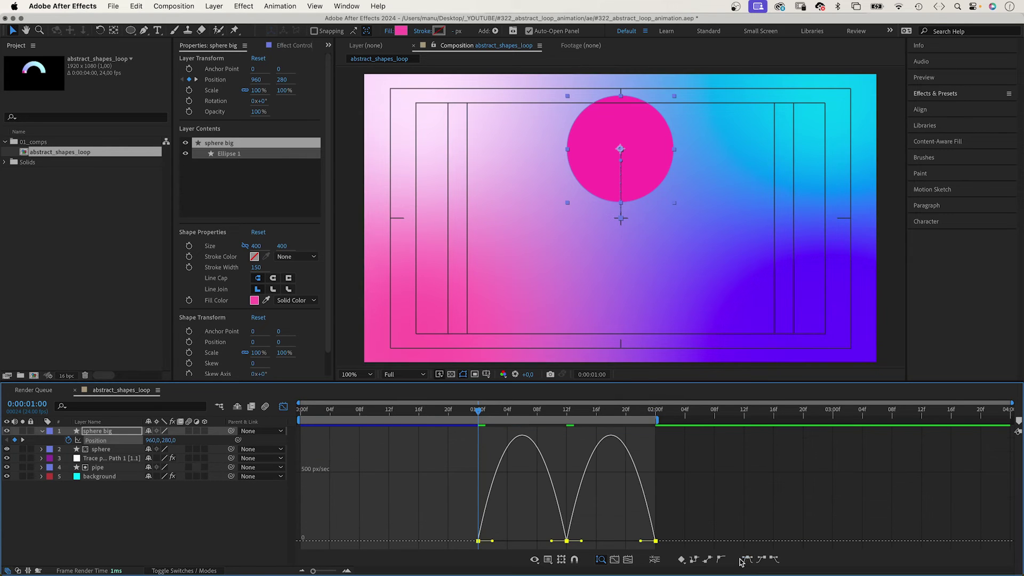
drag(436, 503, 469, 543)
drag(682, 530, 642, 545)
click(574, 559)
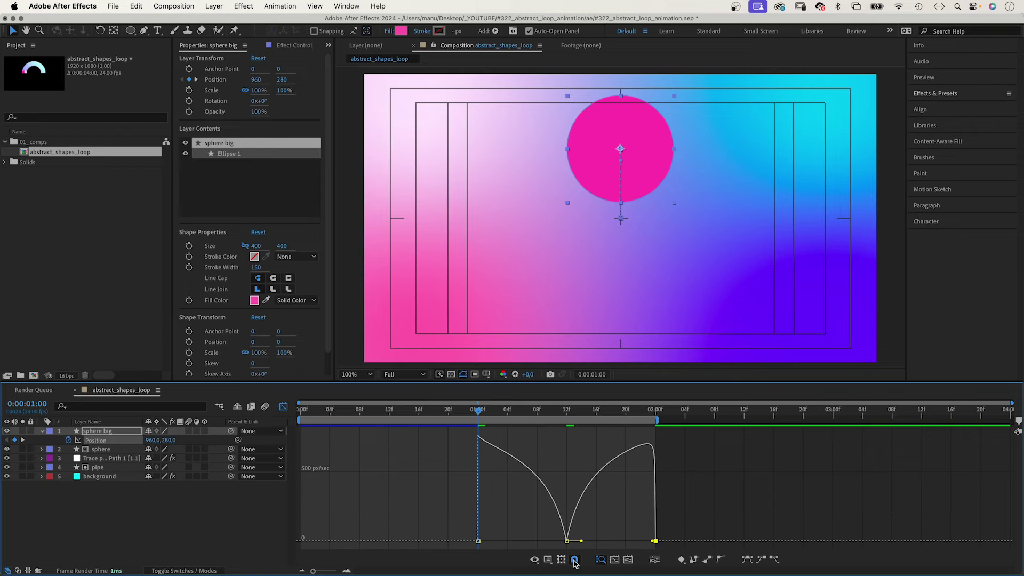
click(654, 542)
drag(581, 541, 523, 541)
Preview the eased motion from frame 21, then return to the 1-second keyframe.
click(458, 416)
key(space)
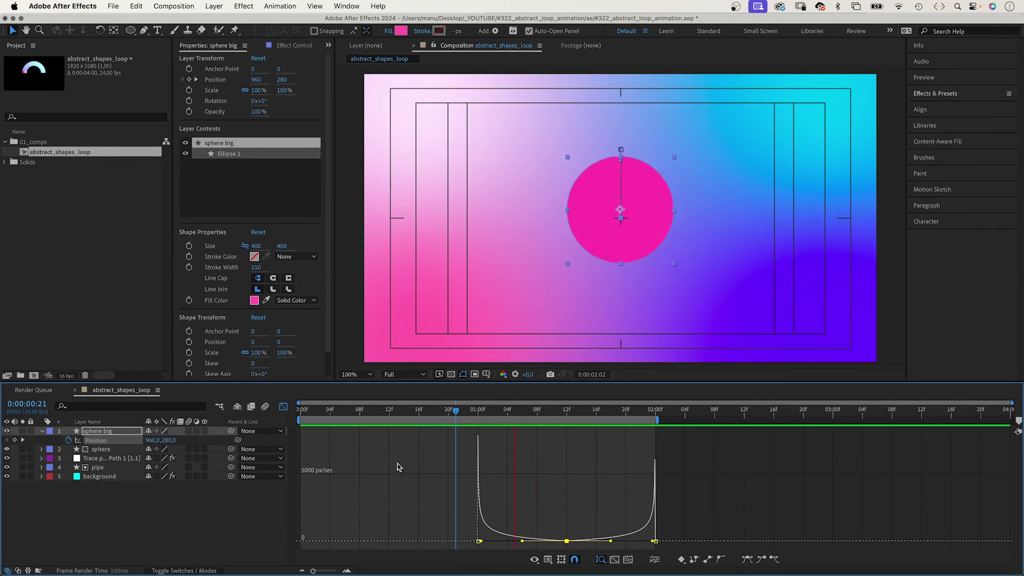
key(space)
drag(552, 417, 478, 414)
Scrub the 1:00 and 2:00 Position keyframes to Y 209, deselect, and preview the higher climb.
click(283, 407)
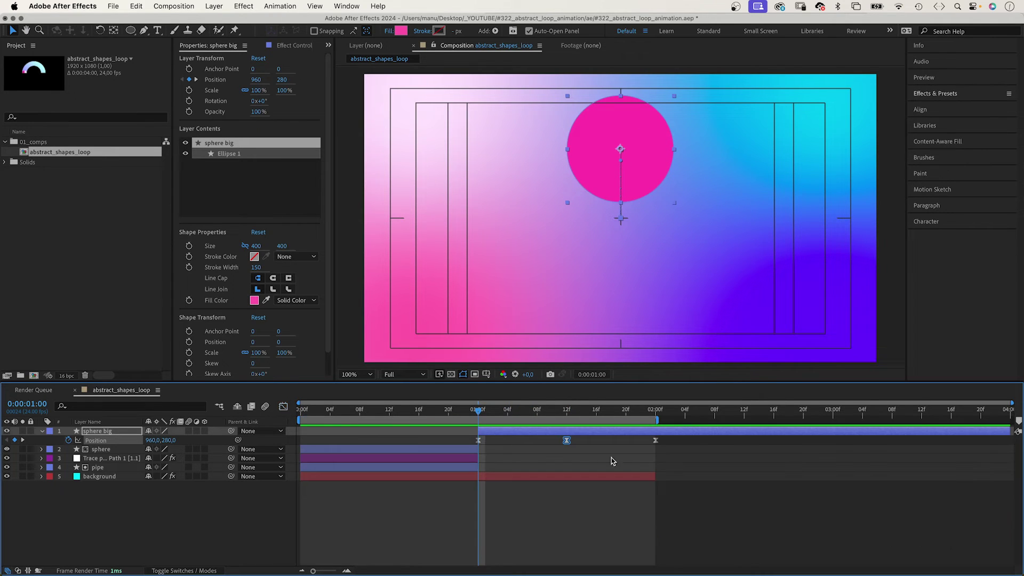
drag(680, 441, 613, 443)
shift+click(479, 440)
drag(169, 440, 132, 443)
click(144, 529)
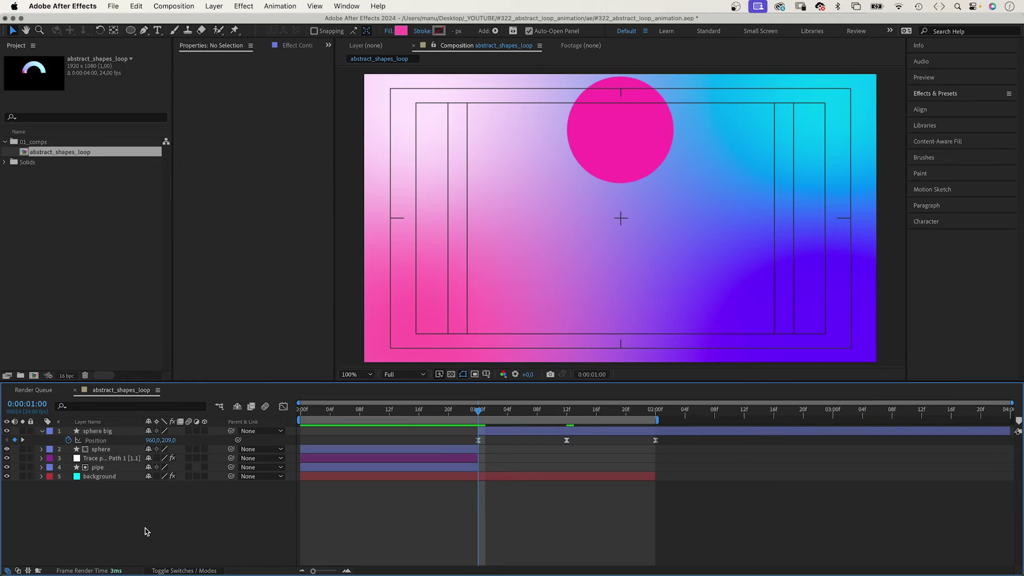
key(space)
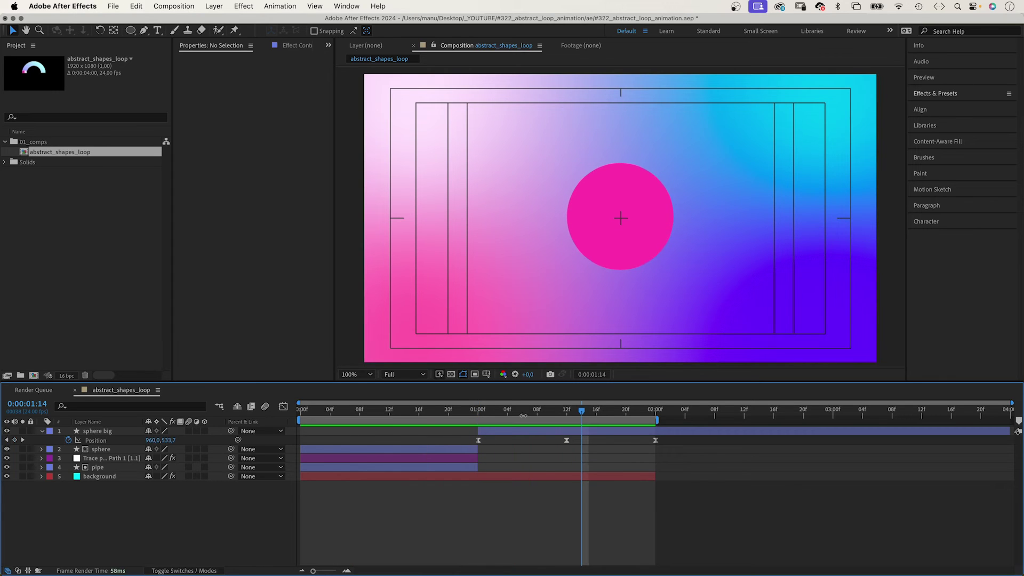
drag(523, 415, 479, 414)
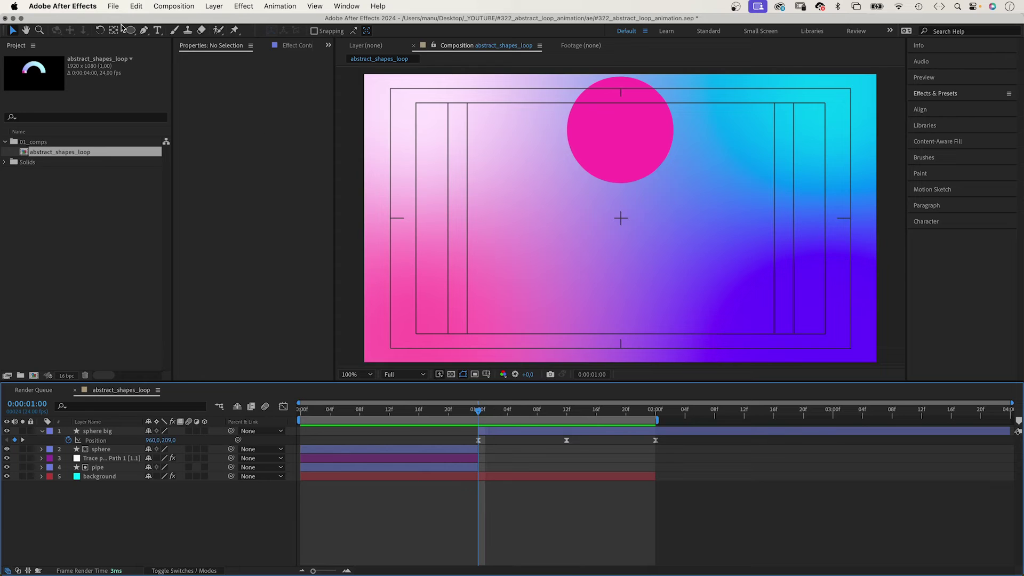
Draw a vertical Pen path from the sphere's centre down to near the frame bottom.
click(144, 31)
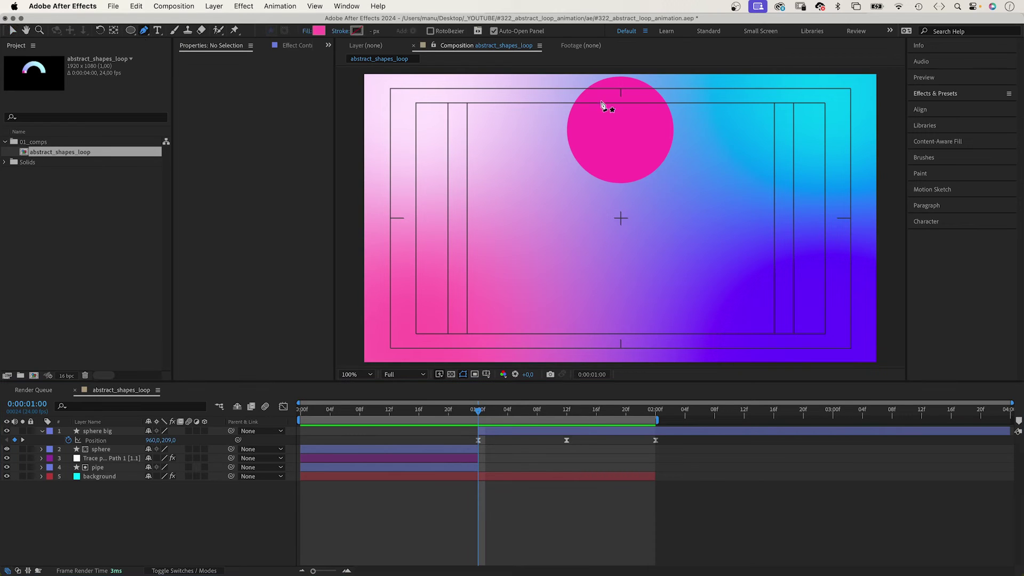
click(620, 127)
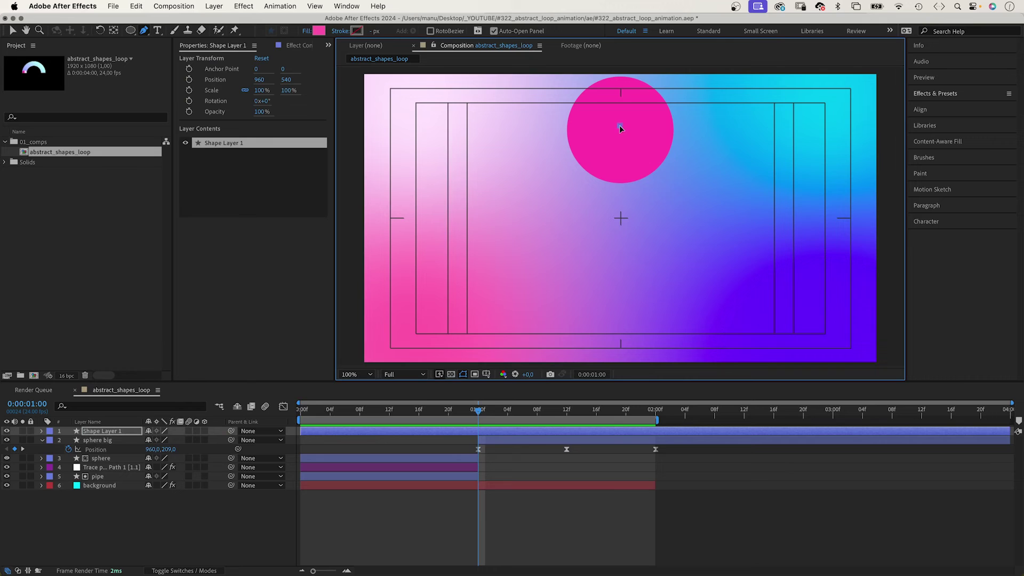
click(620, 335)
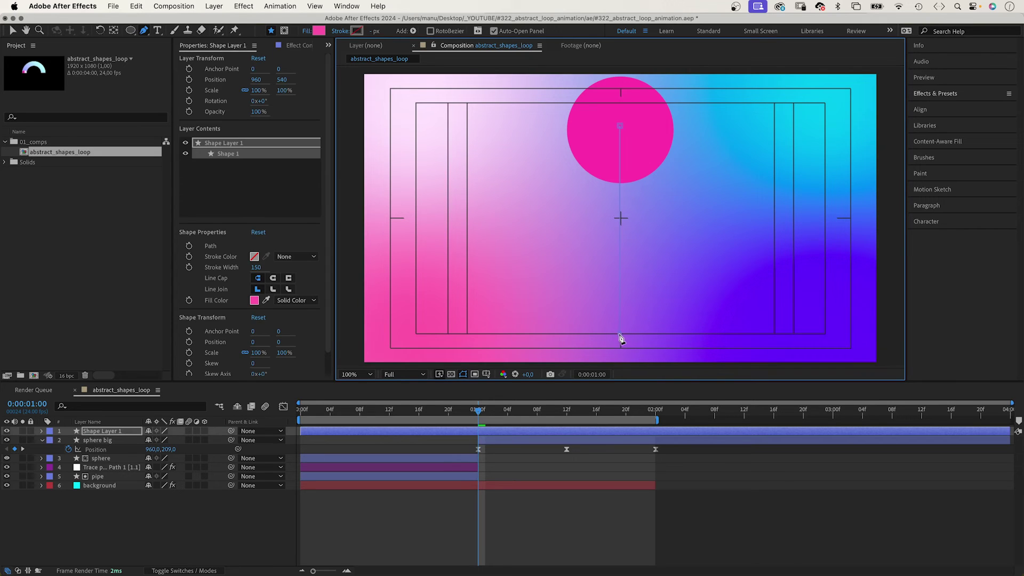
key(v)
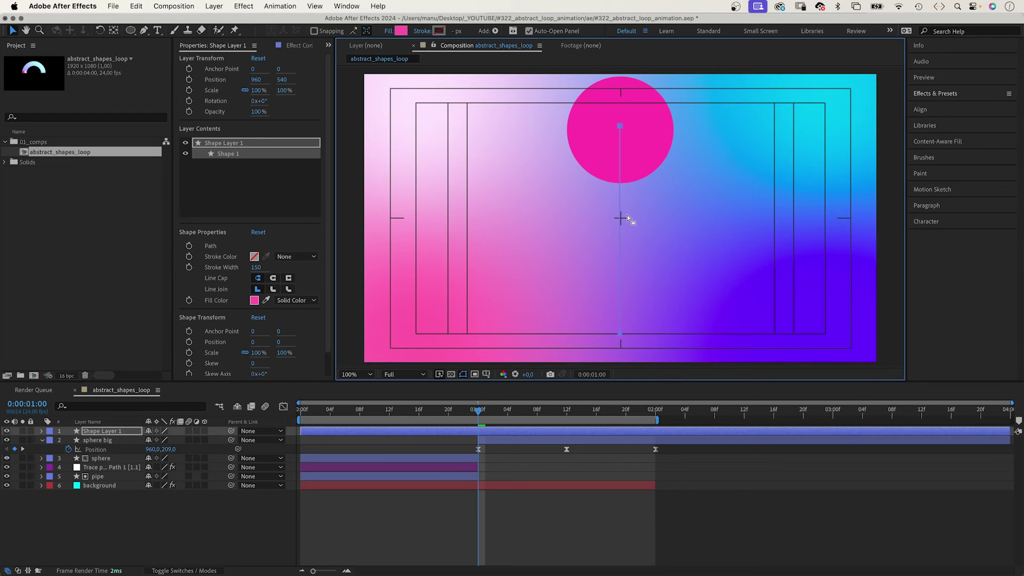
key(period)
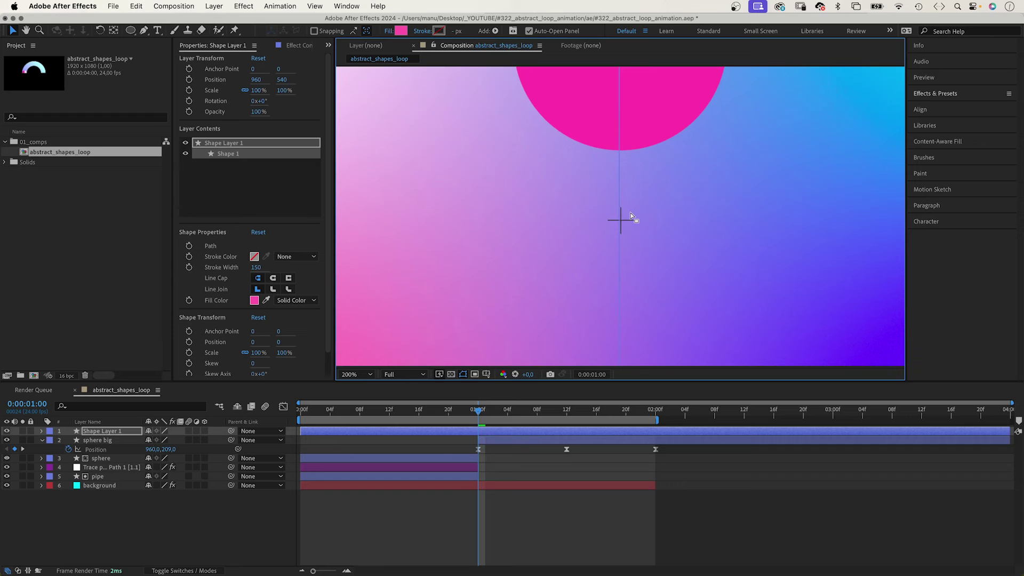
key(comma)
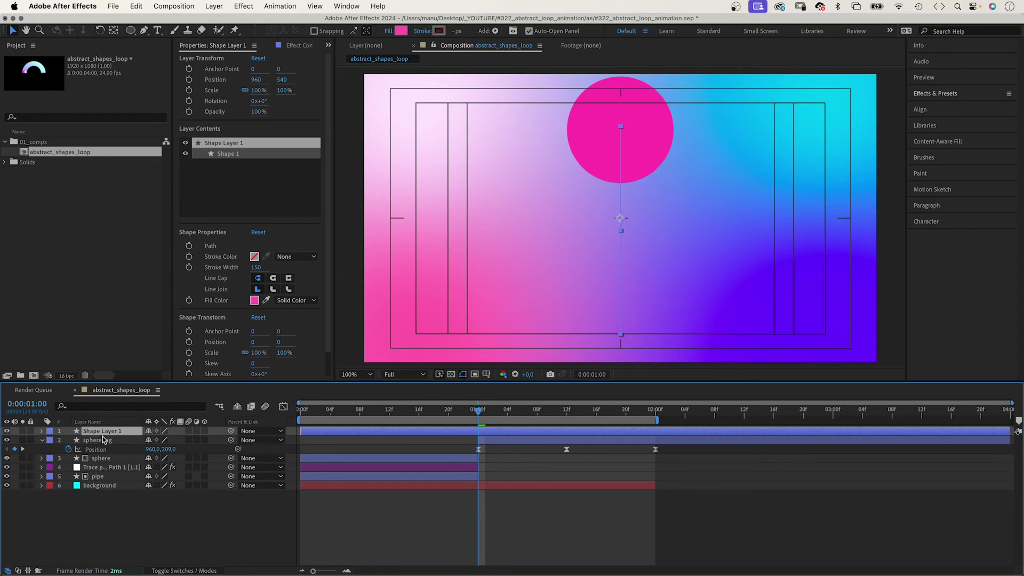
Rename the new shape layer 'line' and move its in-point to 1:00.
key(Return)
text(lin)
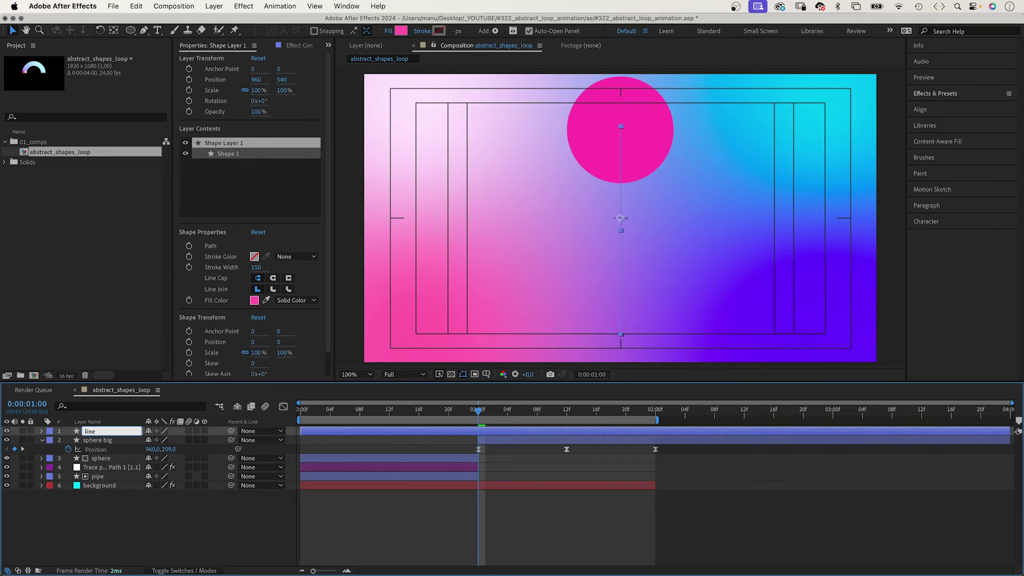
text(e)
key(Return)
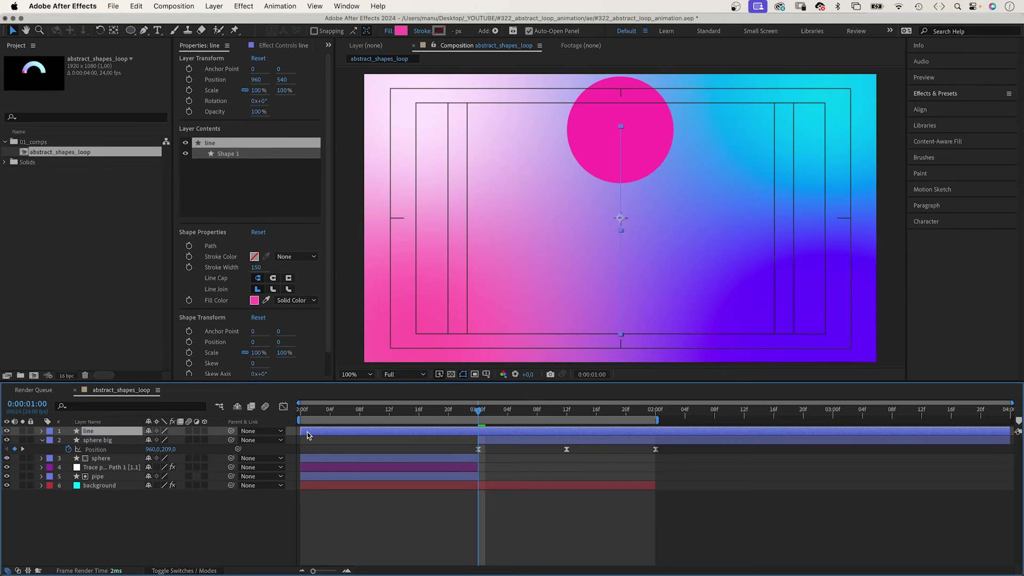
drag(308, 432, 478, 432)
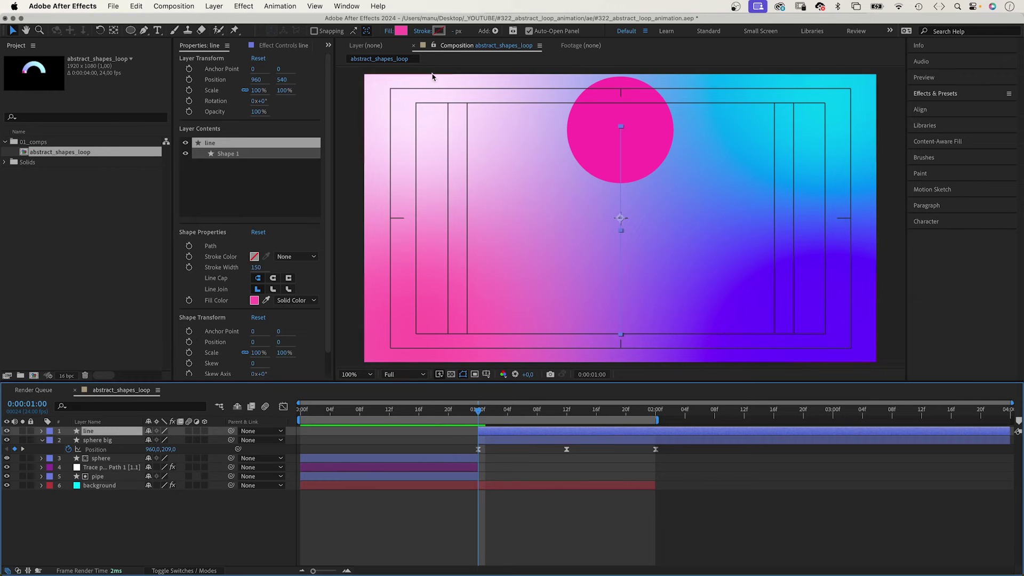
Give the line no fill and a 400 px linear-gradient stroke.
click(389, 31)
click(413, 117)
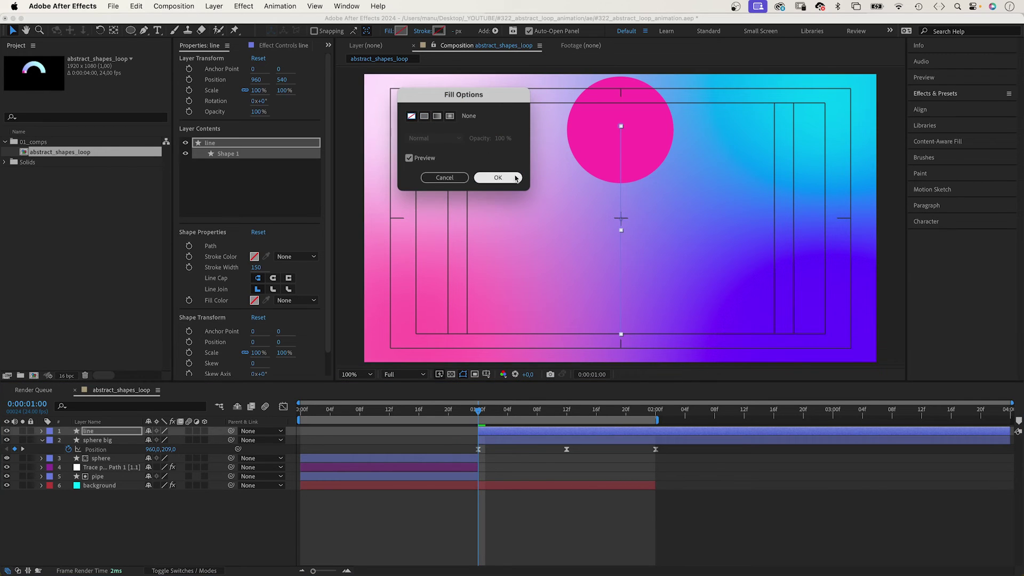
click(498, 177)
click(425, 33)
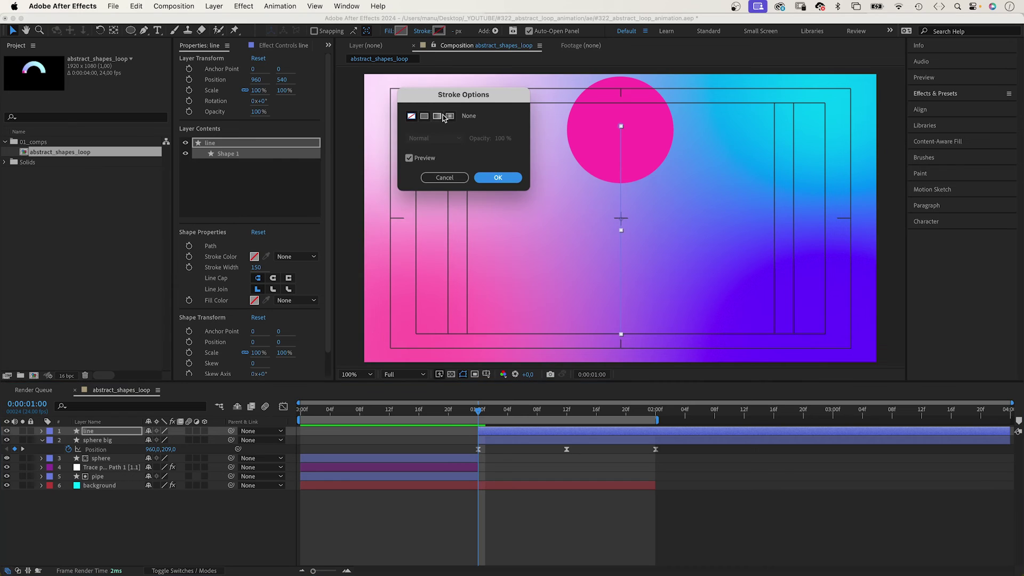
click(437, 116)
click(498, 177)
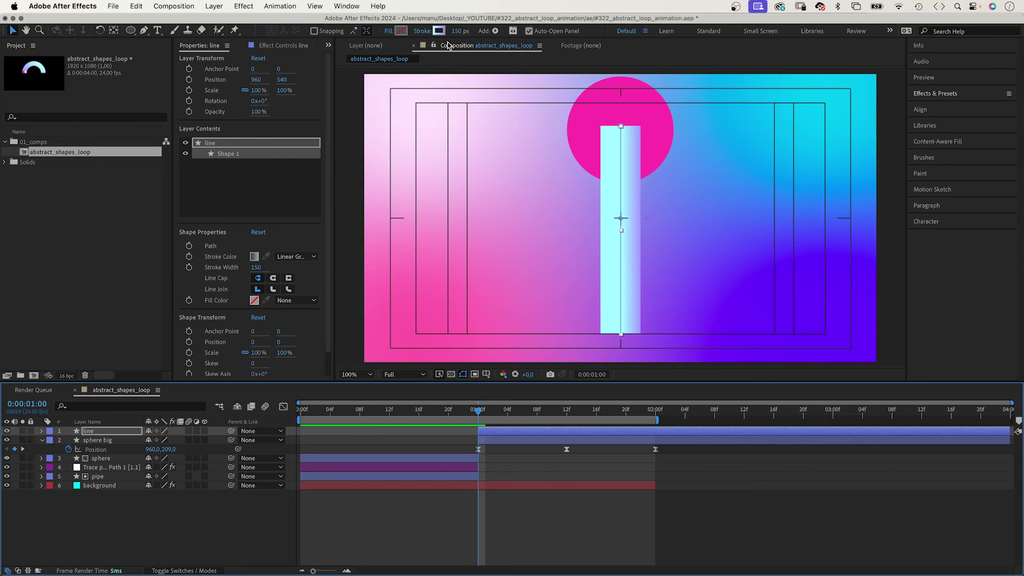
click(457, 32)
text(400)
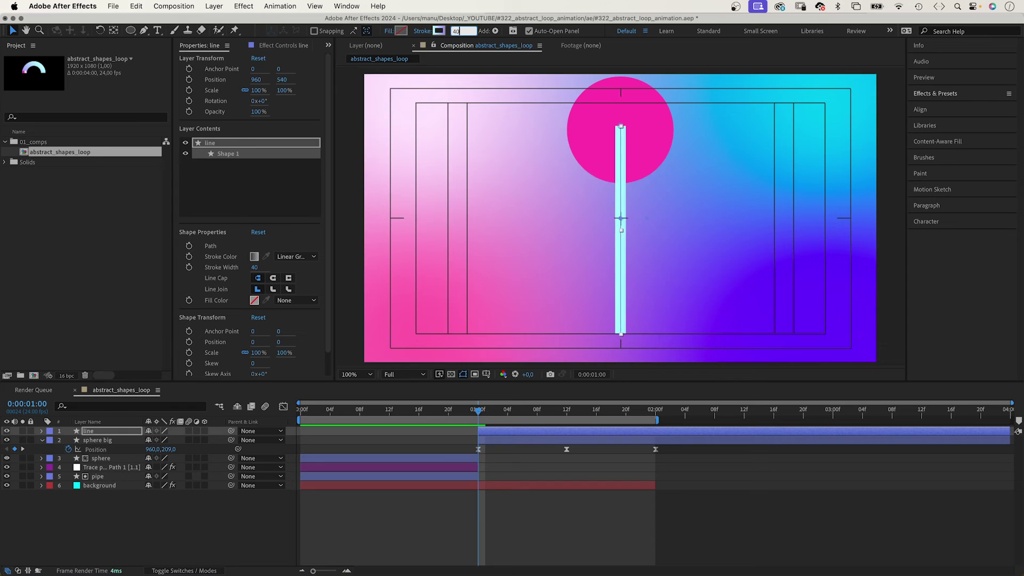
key(Return)
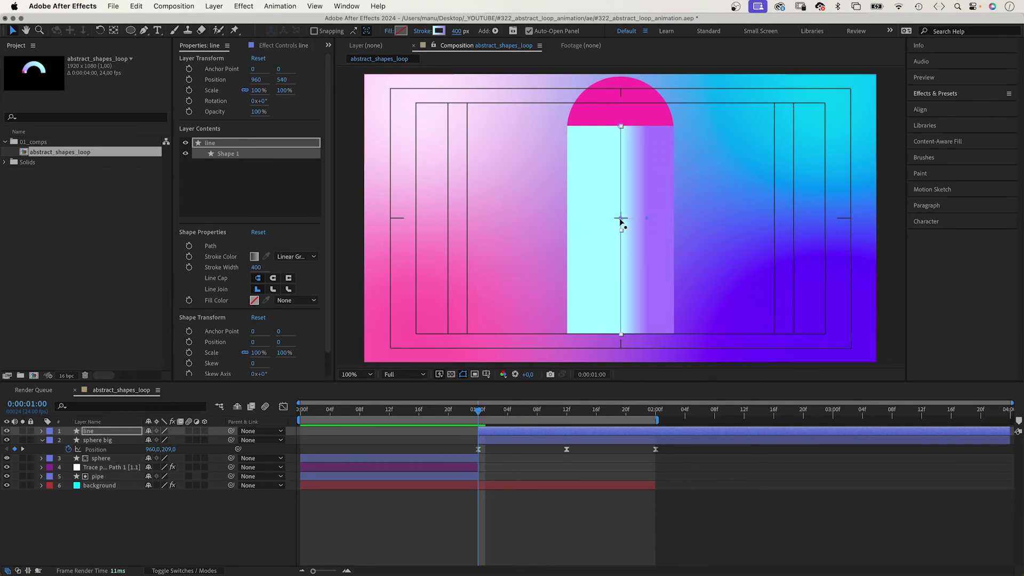
Drag the gradient start and end points to angle the blend diagonally.
drag(620, 221, 561, 191)
drag(646, 218, 659, 318)
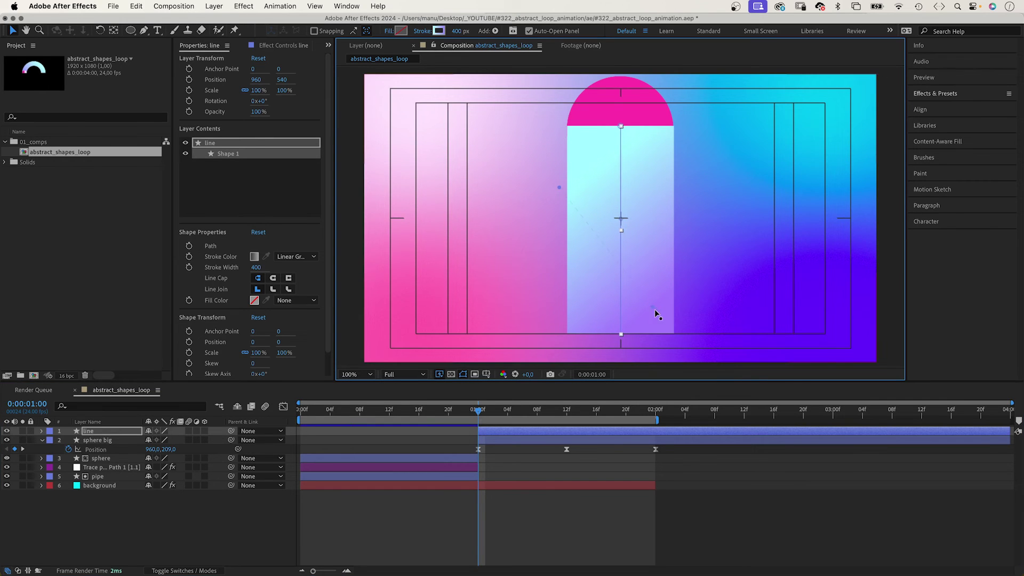
mouse_move(484, 414)
mouse_down()
mouse_move(573, 417)
mouse_move(467, 420)
mouse_move(476, 424)
mouse_up()
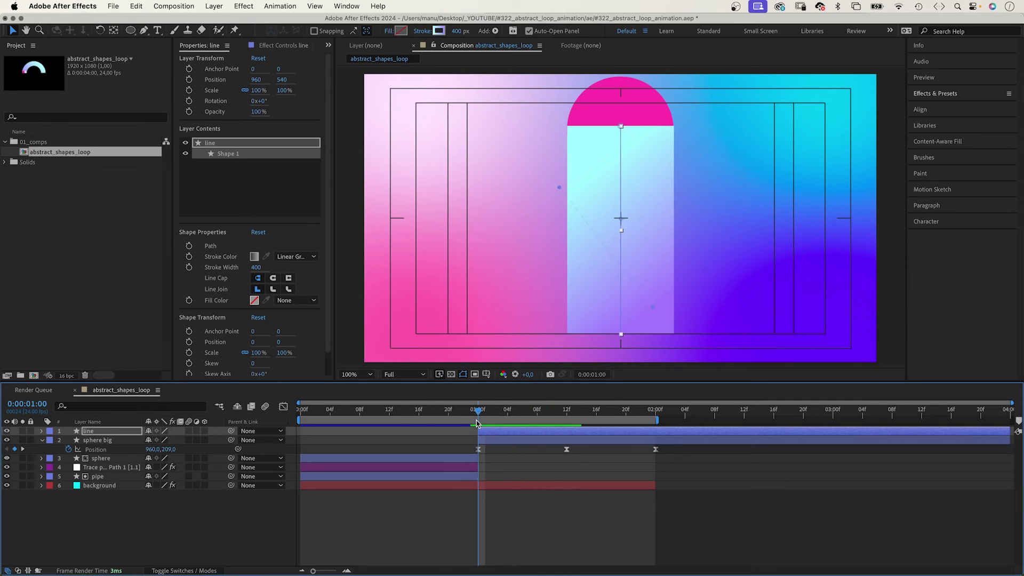
Create Points Follow Nulls for the line's Path 1 using the Create Nulls From Paths script.
click(99, 431)
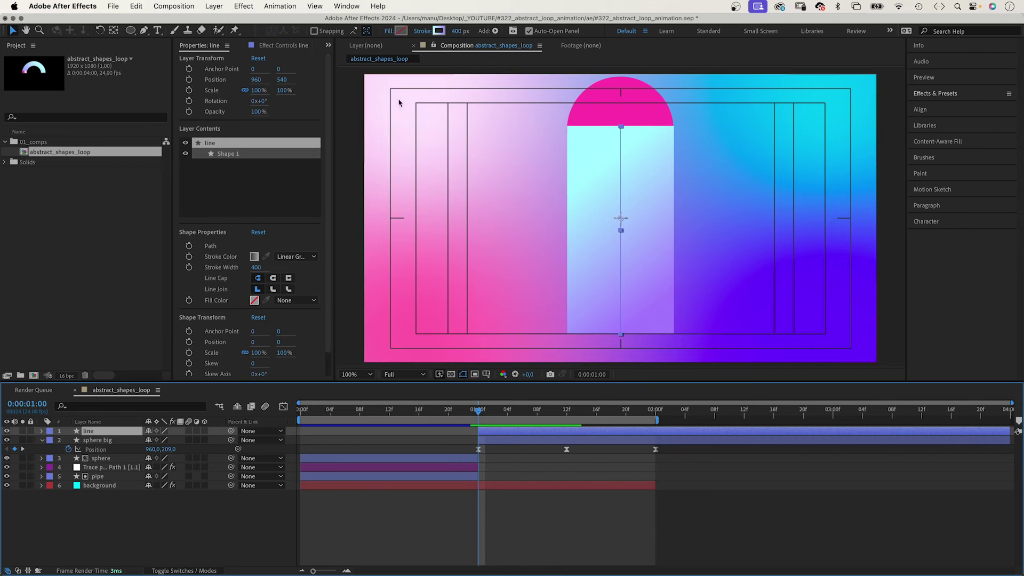
click(346, 6)
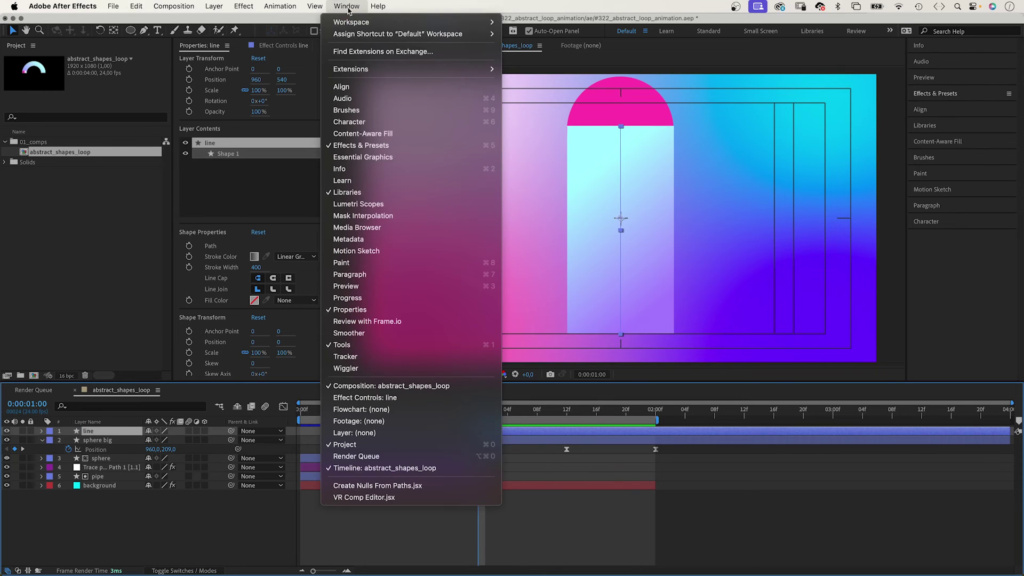
click(387, 485)
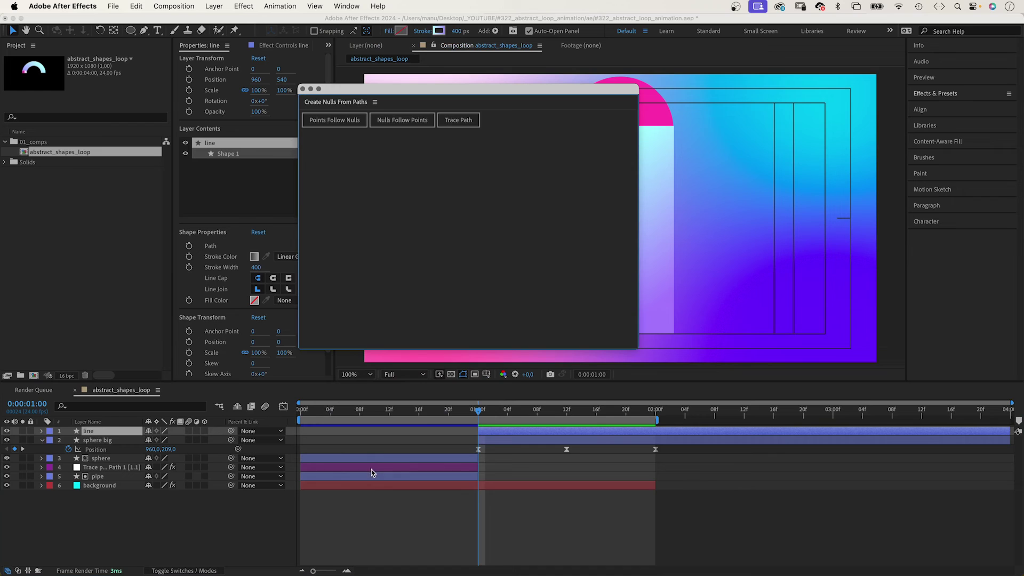
click(41, 431)
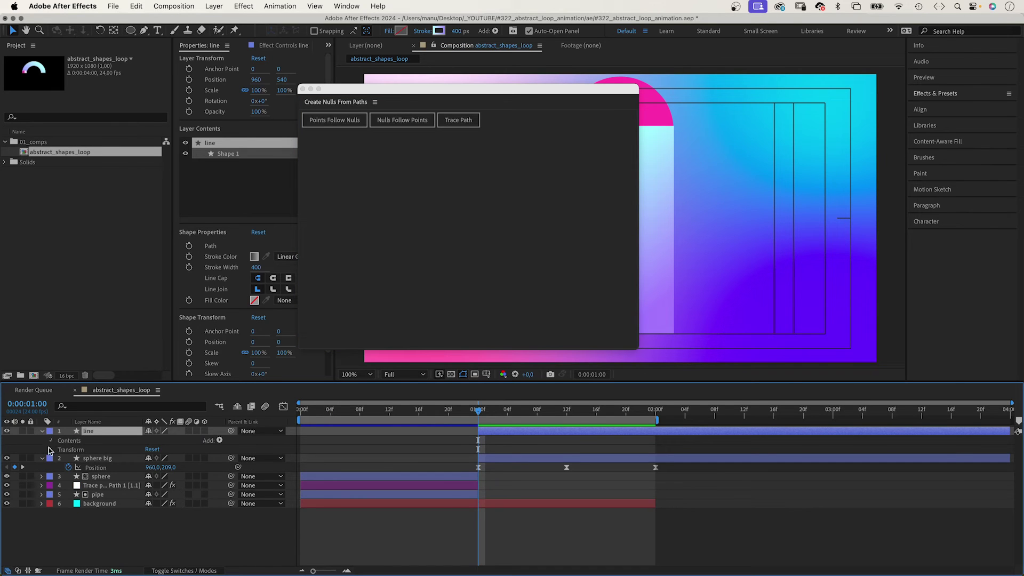
click(50, 441)
click(60, 449)
click(69, 459)
click(97, 469)
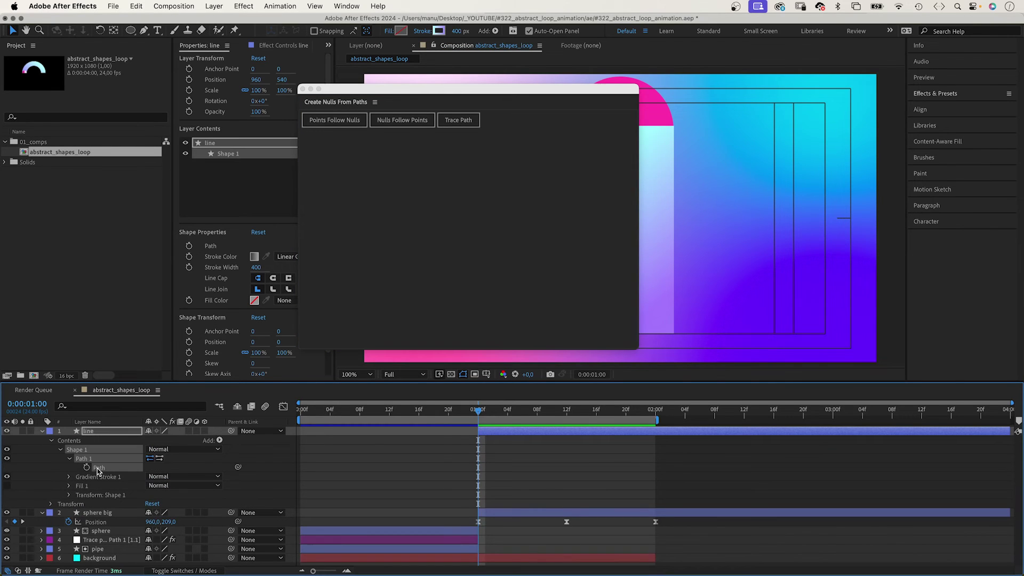
click(337, 122)
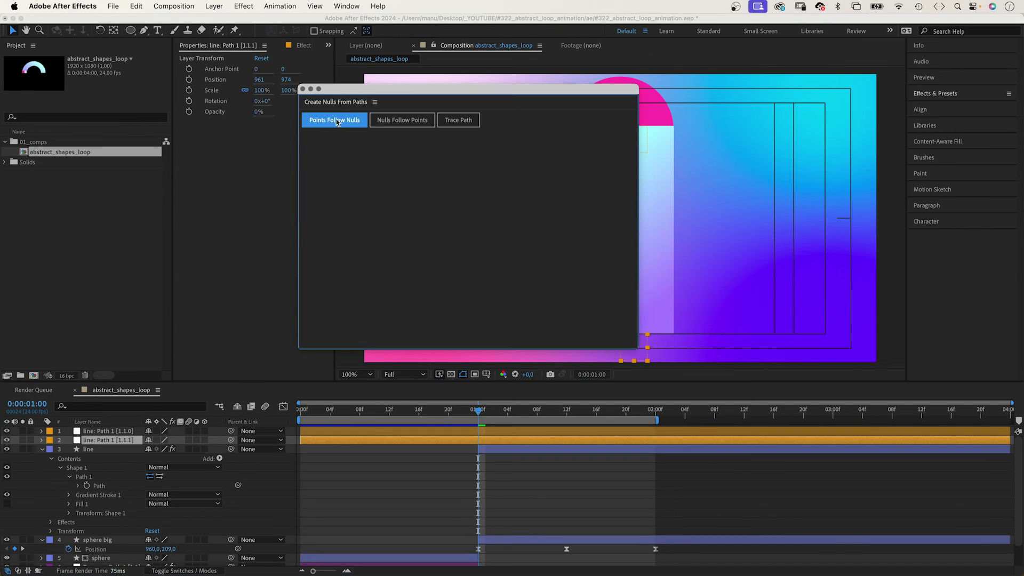
Delete the bottom null line: Path 1 [1.1.1], keeping the top null [1.1.0].
click(303, 89)
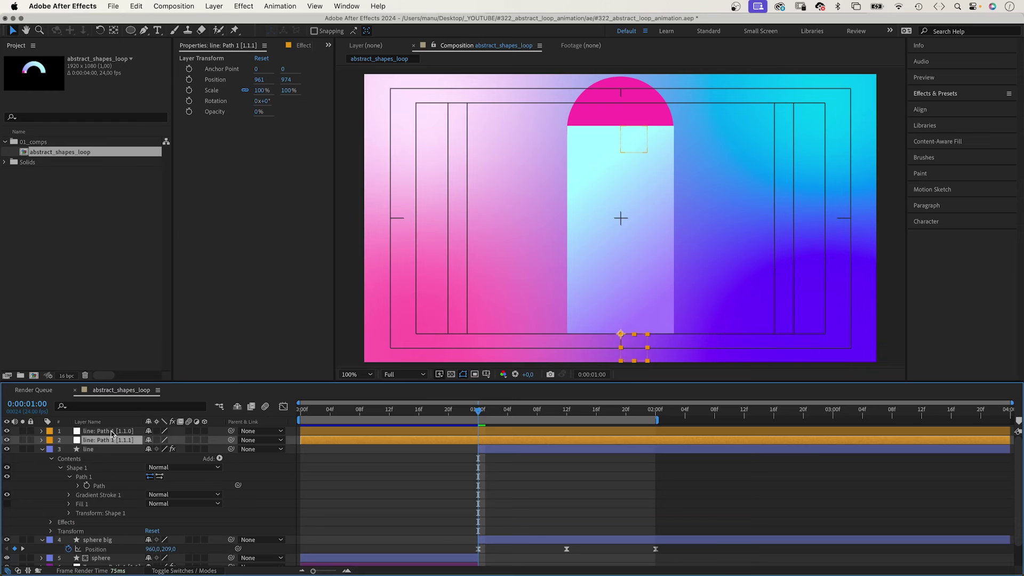
click(92, 431)
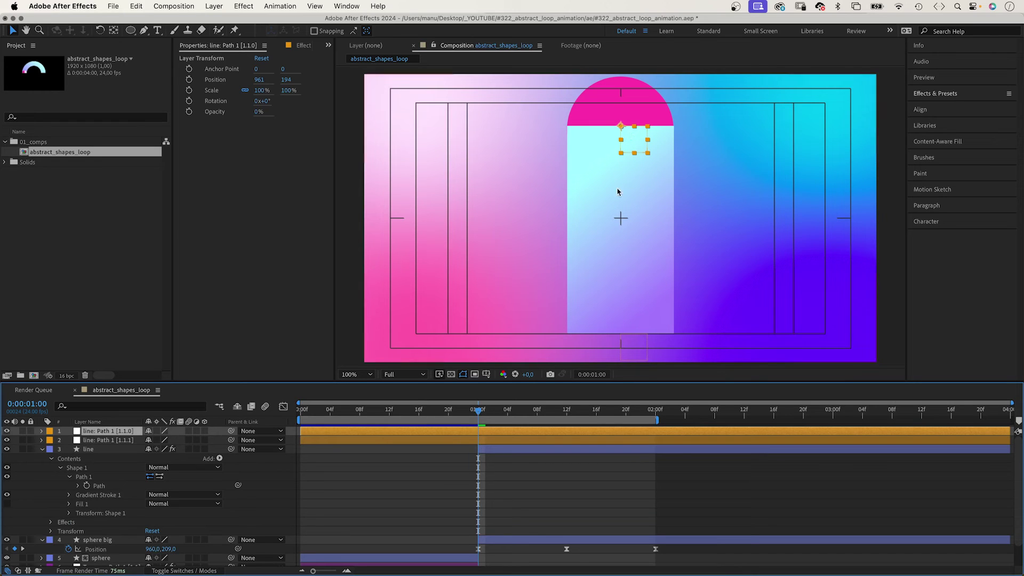
click(114, 440)
key(Delete)
click(133, 431)
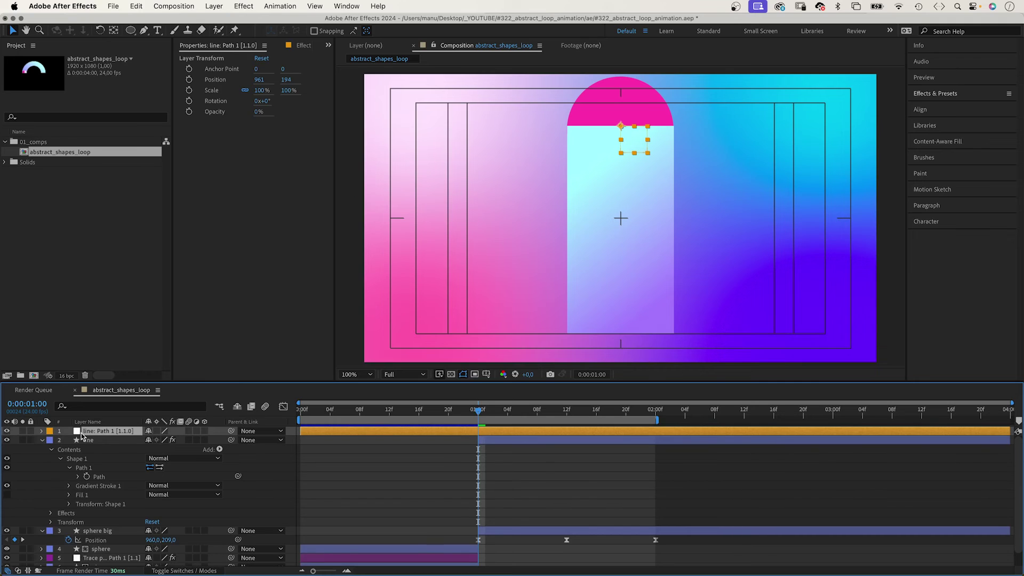
Pick-whip the top null's Position to sphere big's Position.
key(p)
click(42, 449)
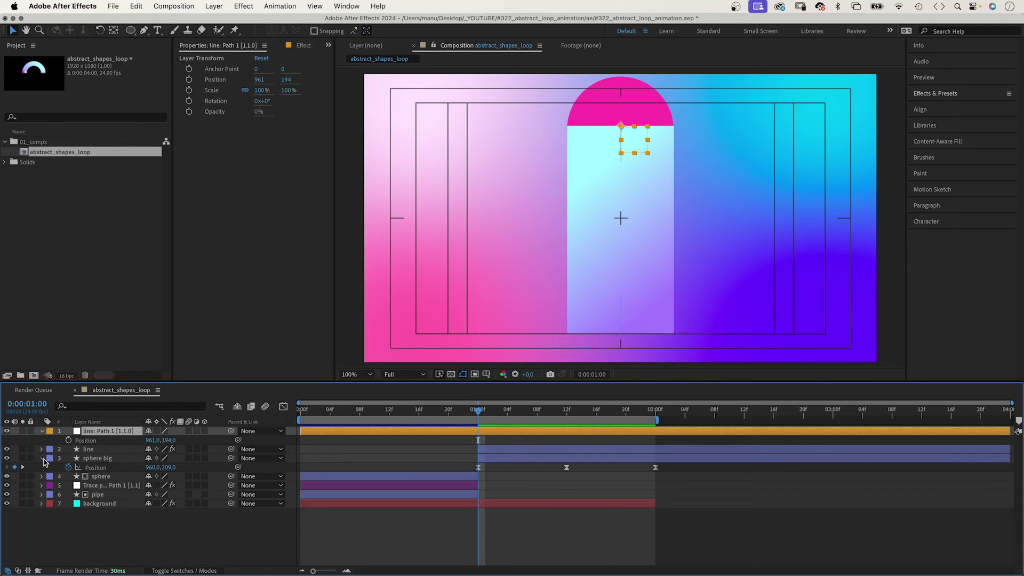
click(93, 458)
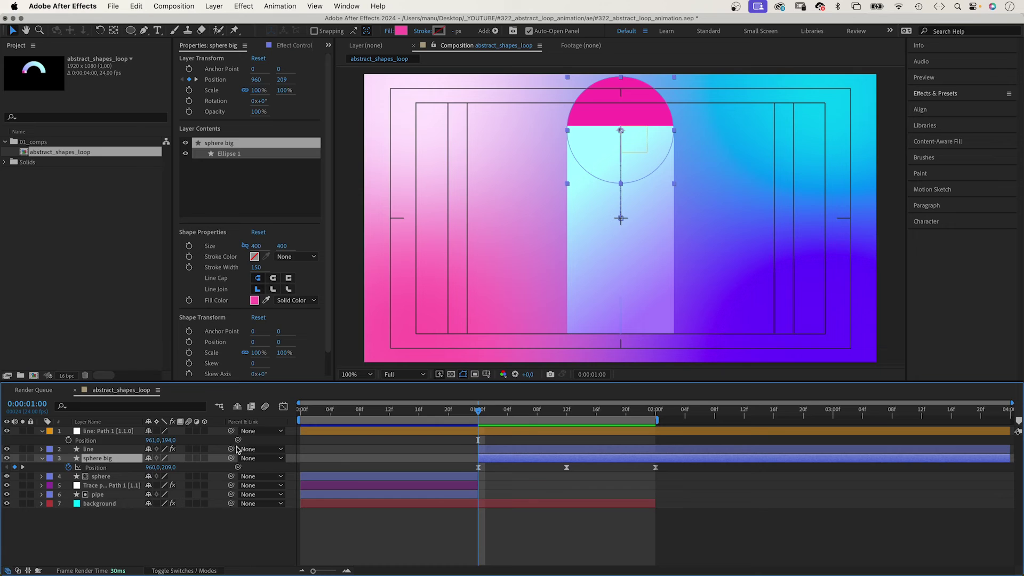
drag(238, 440, 107, 472)
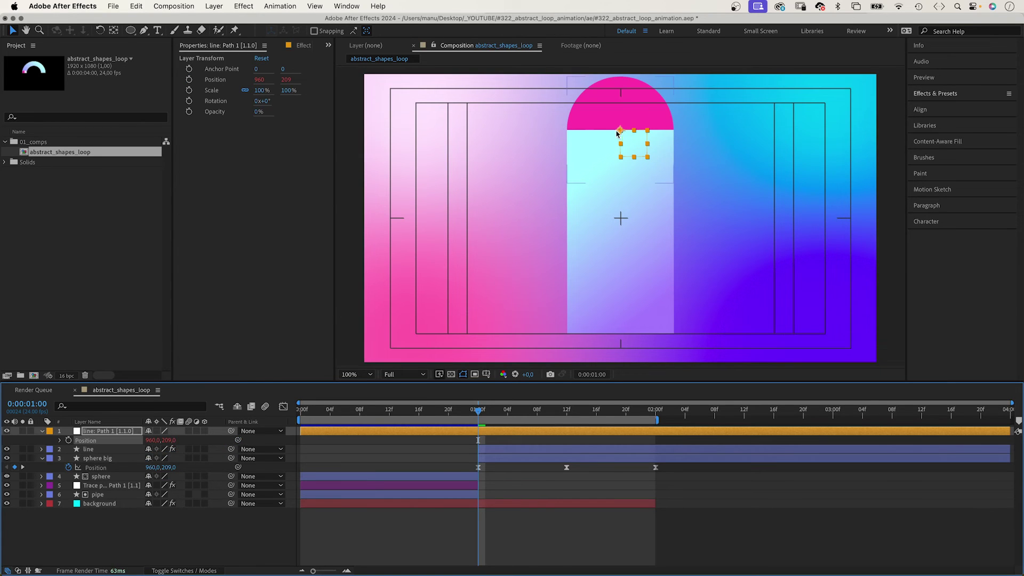
Move sphere big's anchor point down to its bottom edge with the Pan Behind tool and check the motion.
click(92, 460)
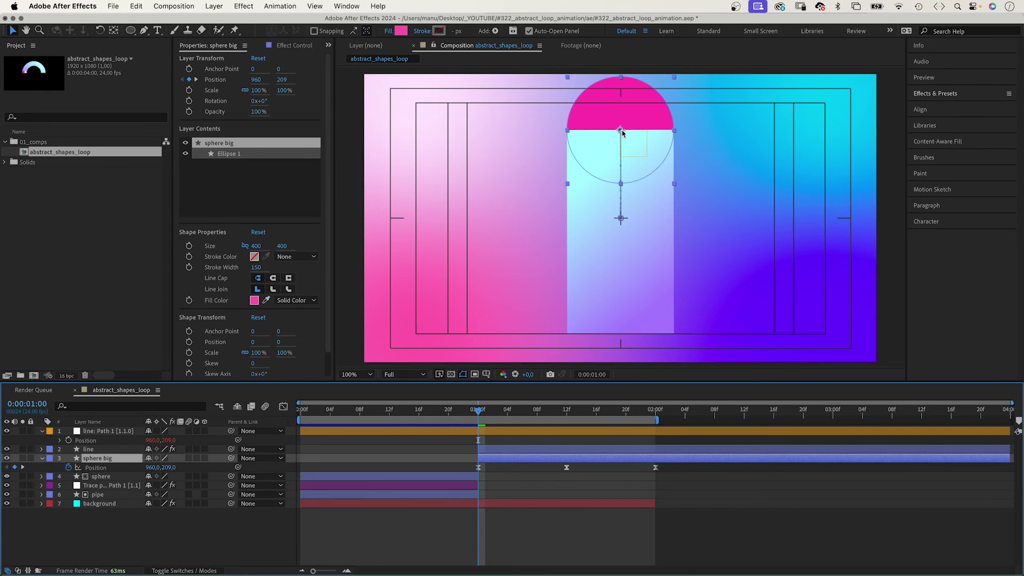
click(113, 30)
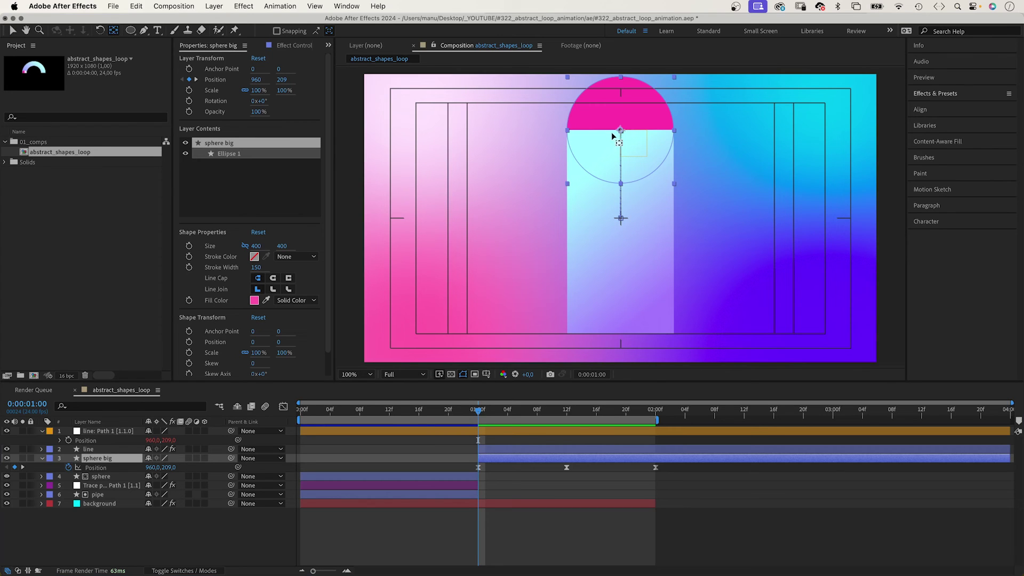
drag(620, 131, 621, 184)
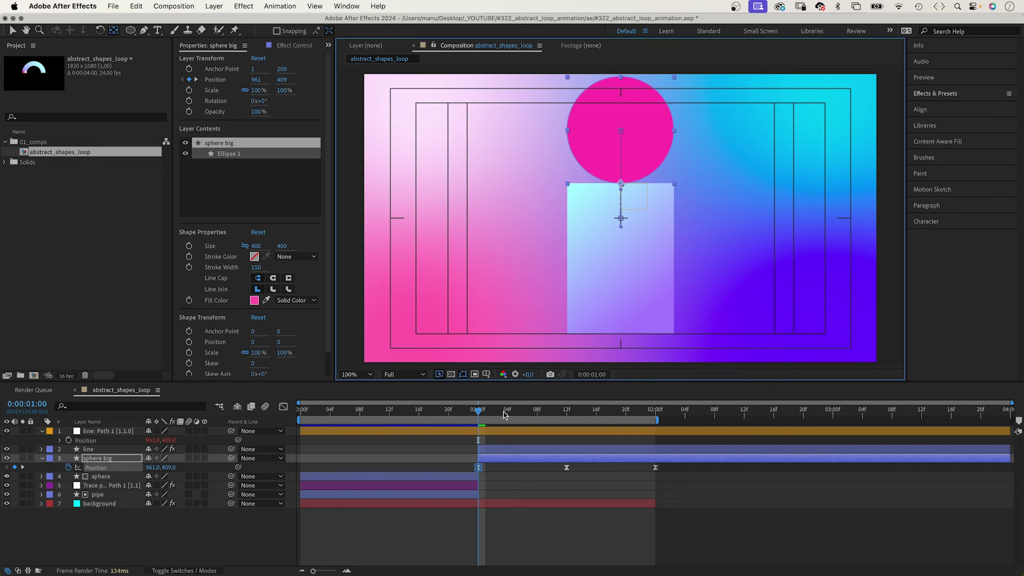
click(560, 411)
drag(563, 411, 654, 409)
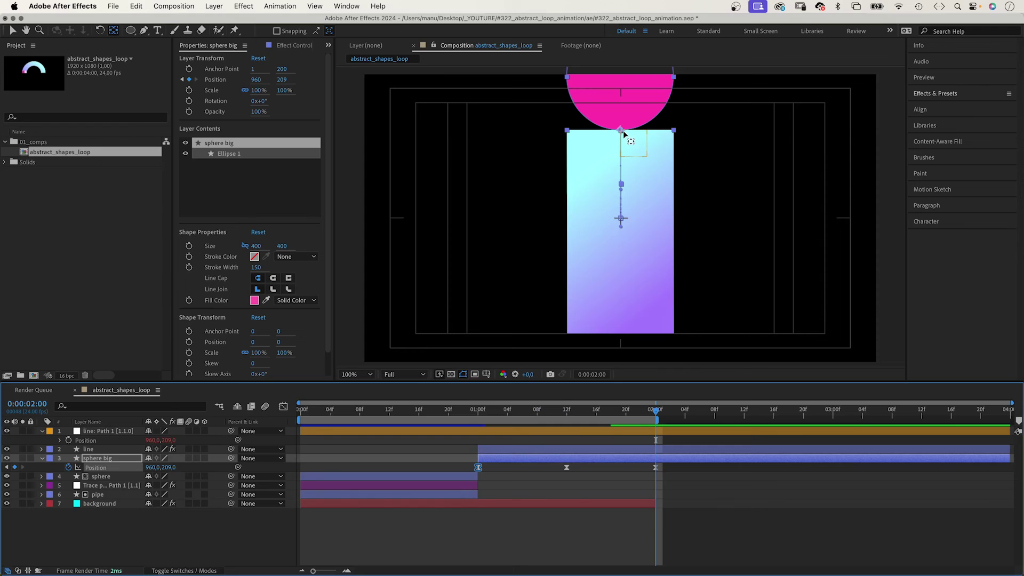
Paste the first Position keyframe's value into the 2:00 keyframe and preview the loop.
click(493, 469)
click(478, 468)
key(ctrl+c)
key(ctrl+v)
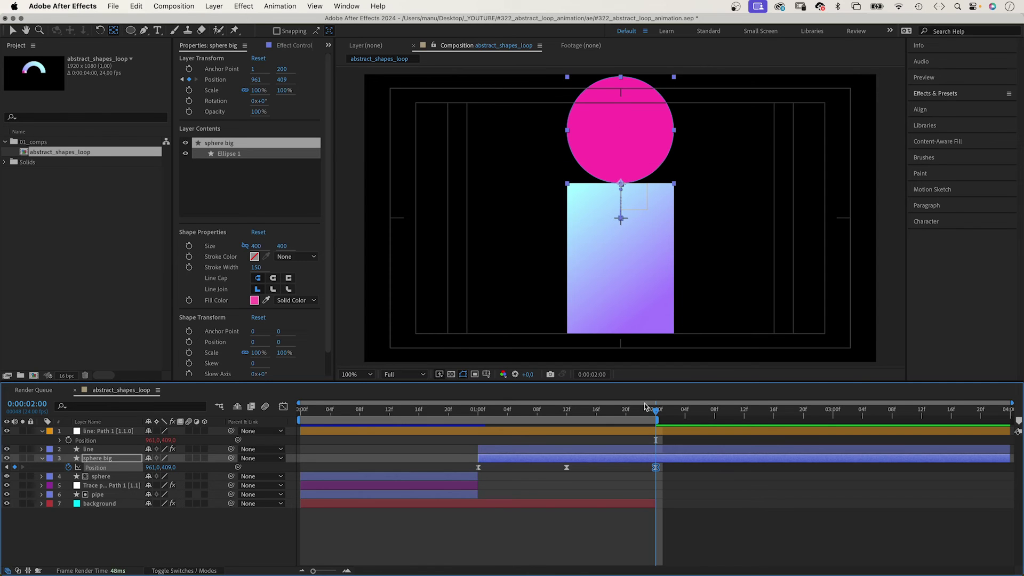
drag(644, 403, 128, 551)
click(129, 549)
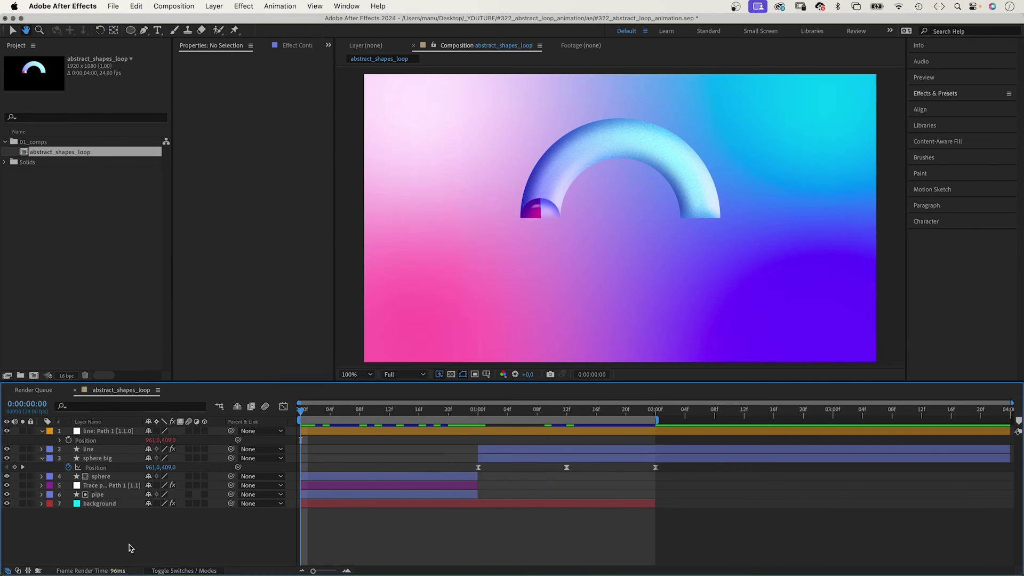
key(y)
key(apostrophe)
key(space)
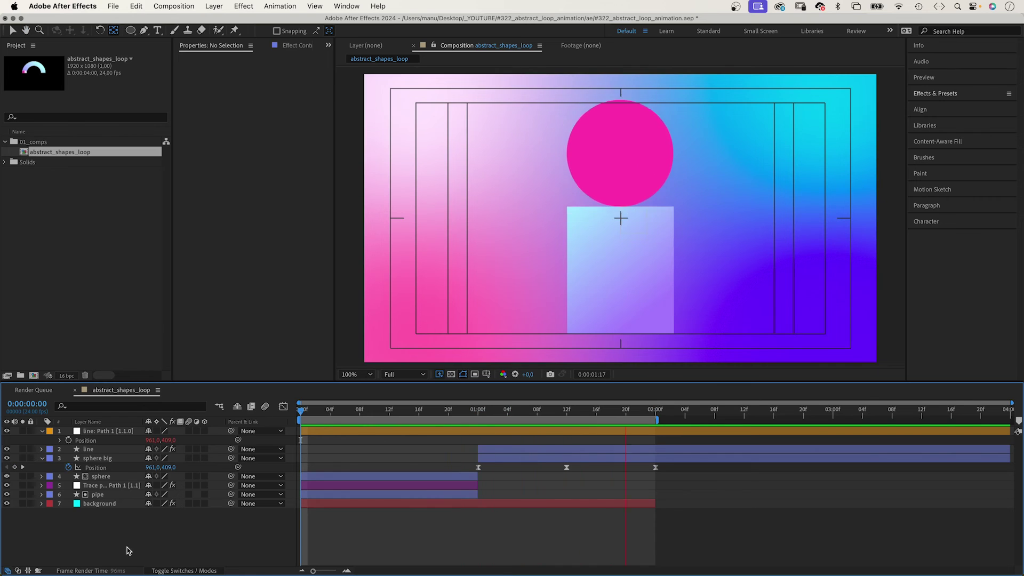
key(space)
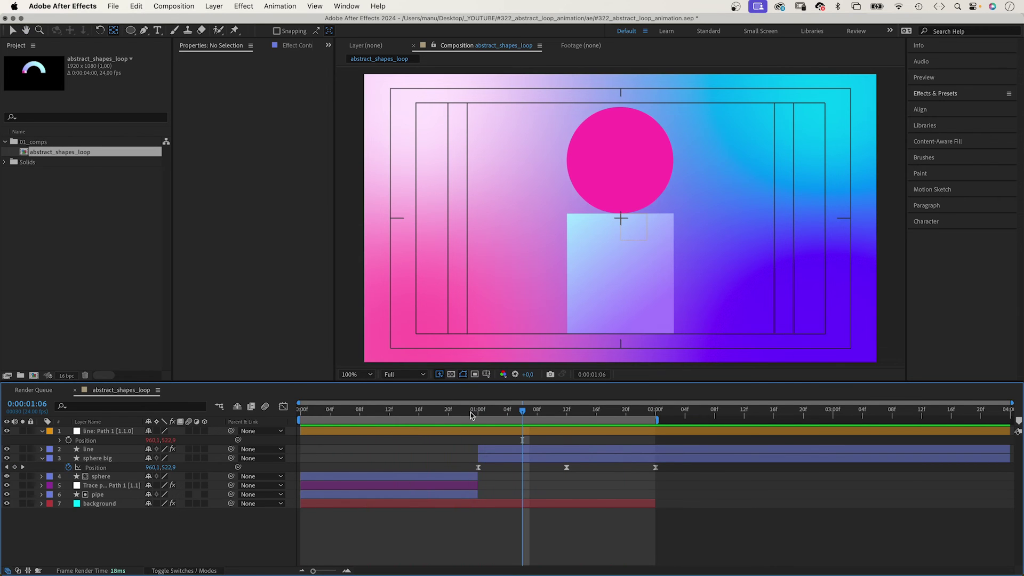
Lower the middle 1:12 Position keyframe to Y 705 and review the dip.
click(566, 413)
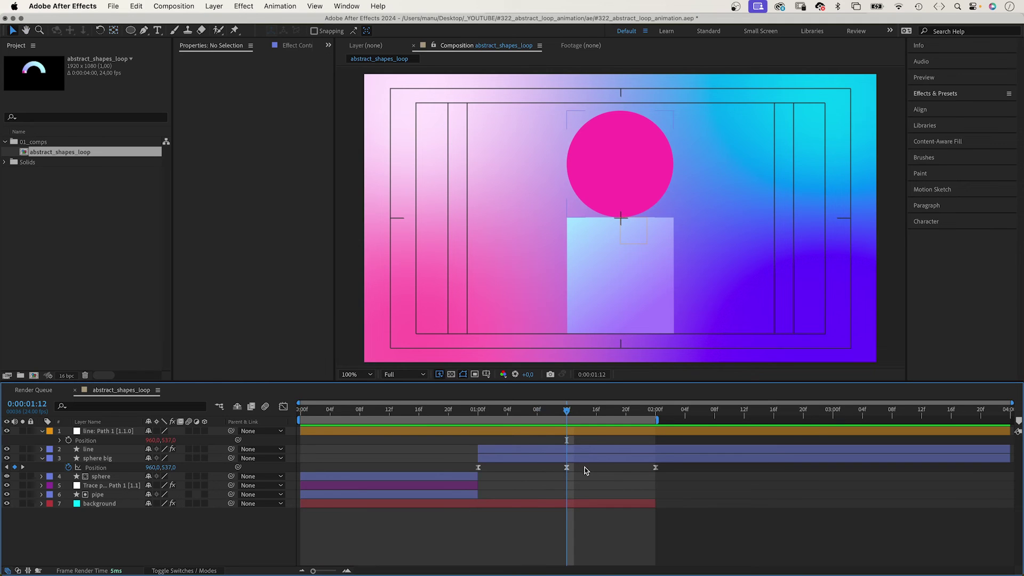
click(566, 467)
drag(166, 466, 274, 446)
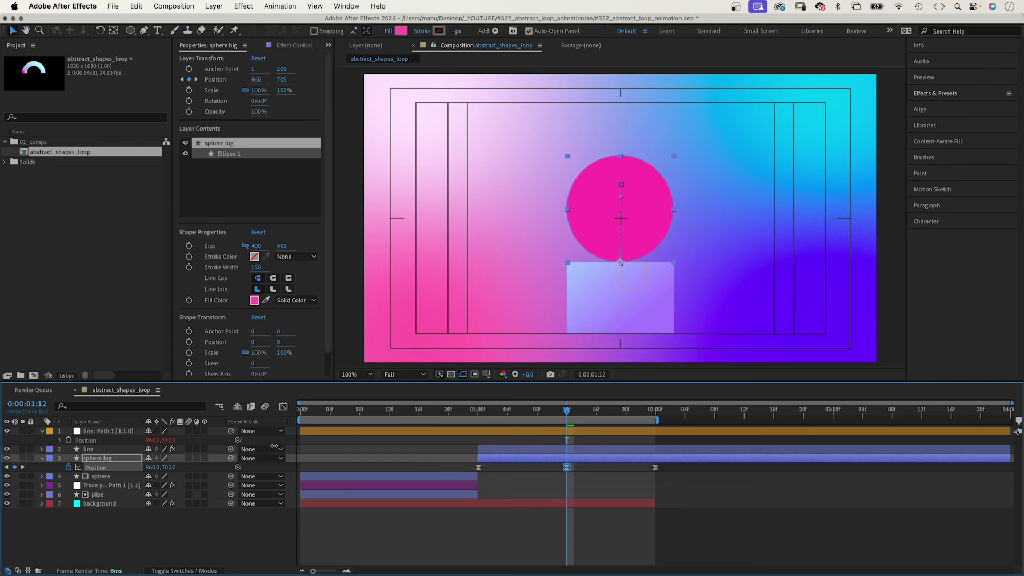
key(space)
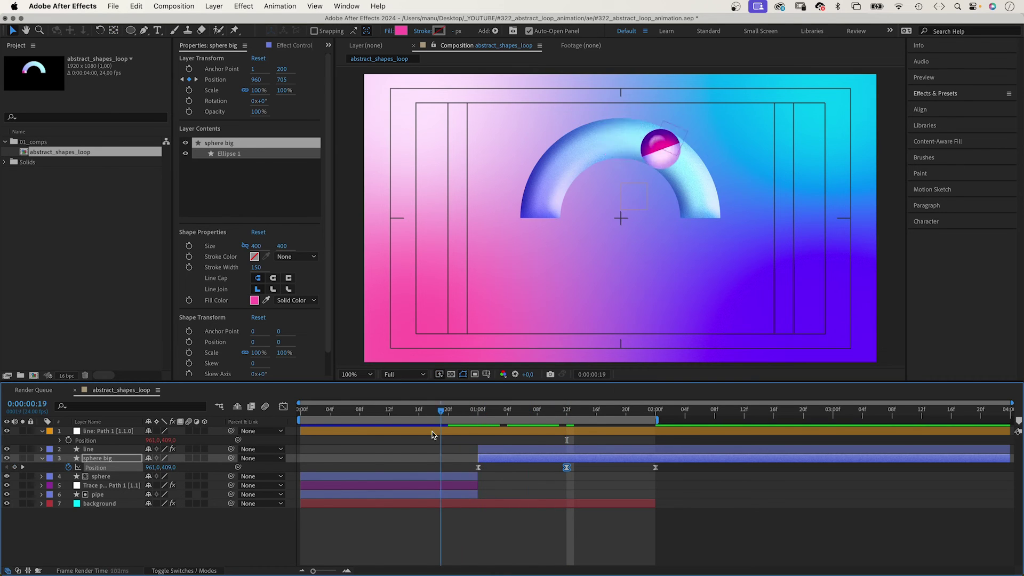
key(space)
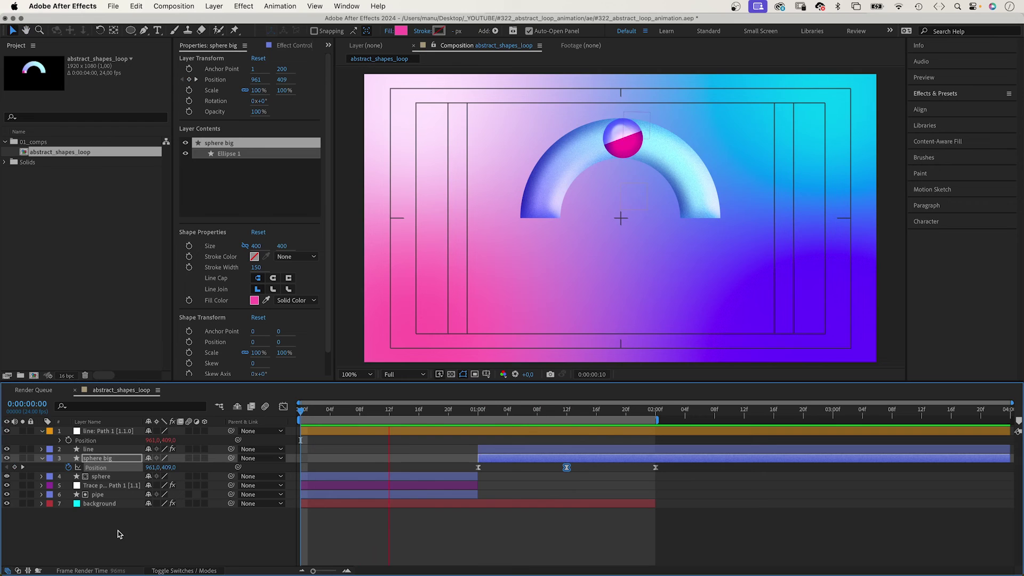
key(space)
key(space)
key(space)
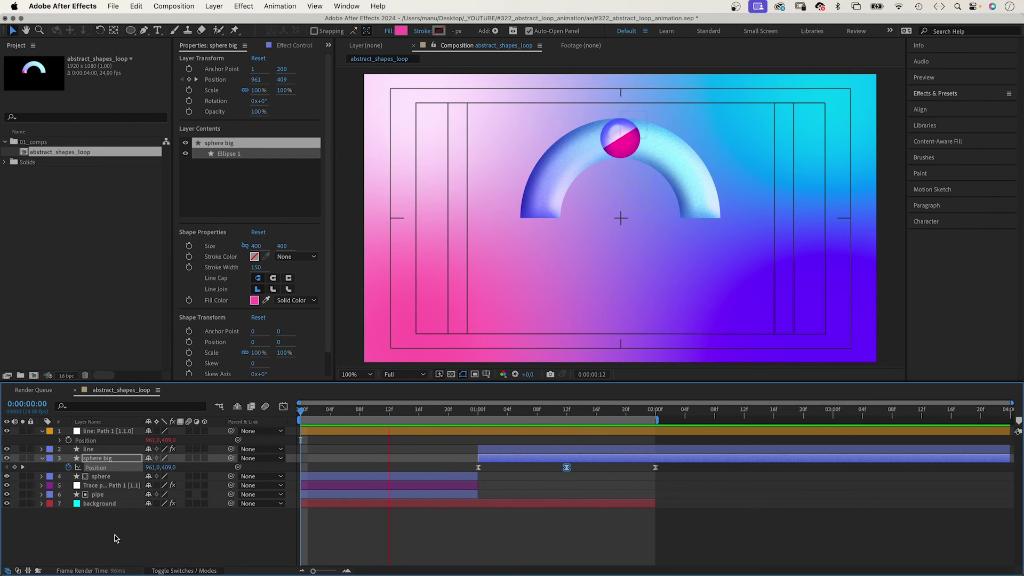
Add an Inner Glow layer style to sphere big at the middle keyframe.
click(558, 414)
drag(558, 414, 568, 414)
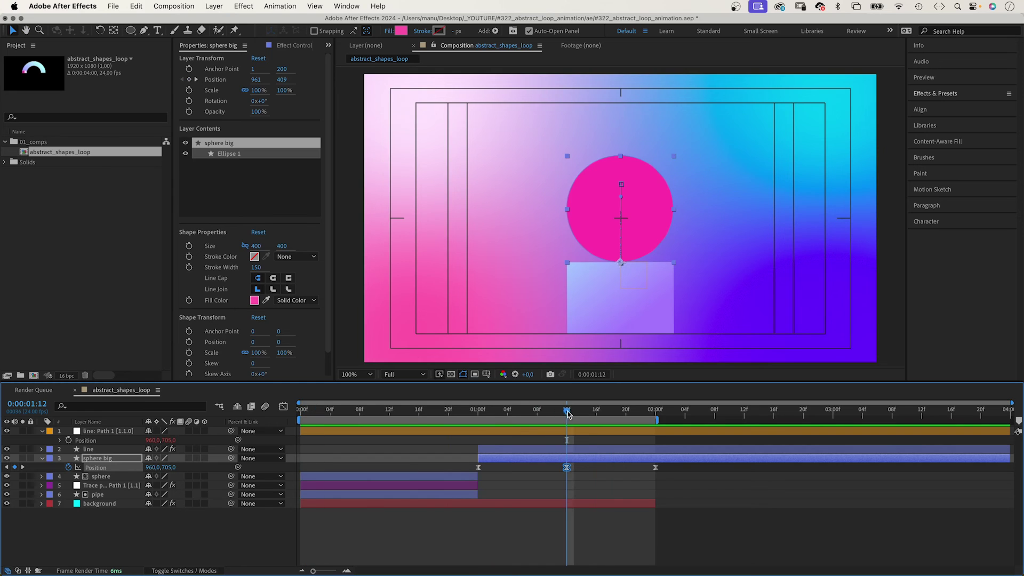
click(99, 460)
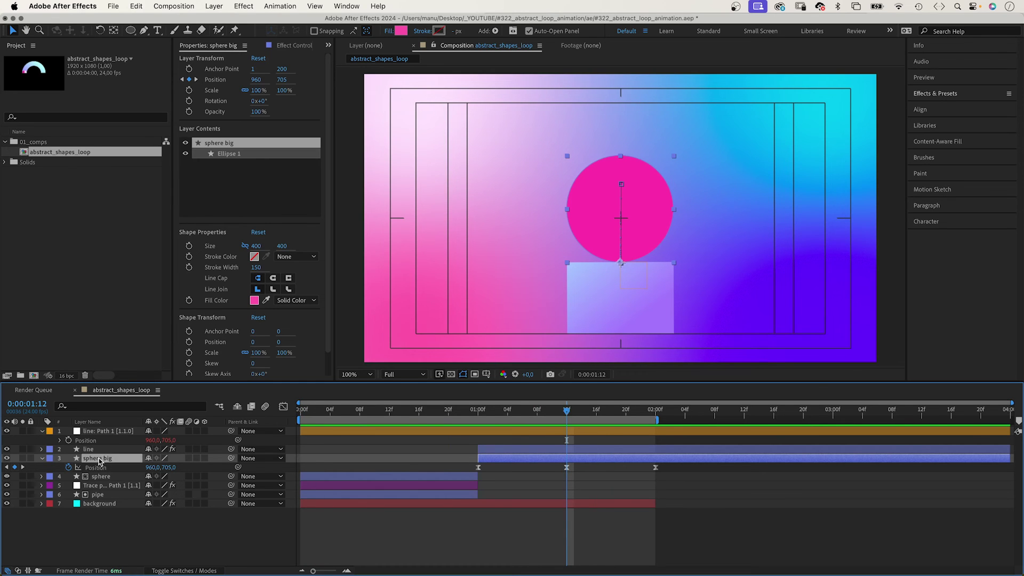
right_click(99, 461)
mouse_move(137, 389)
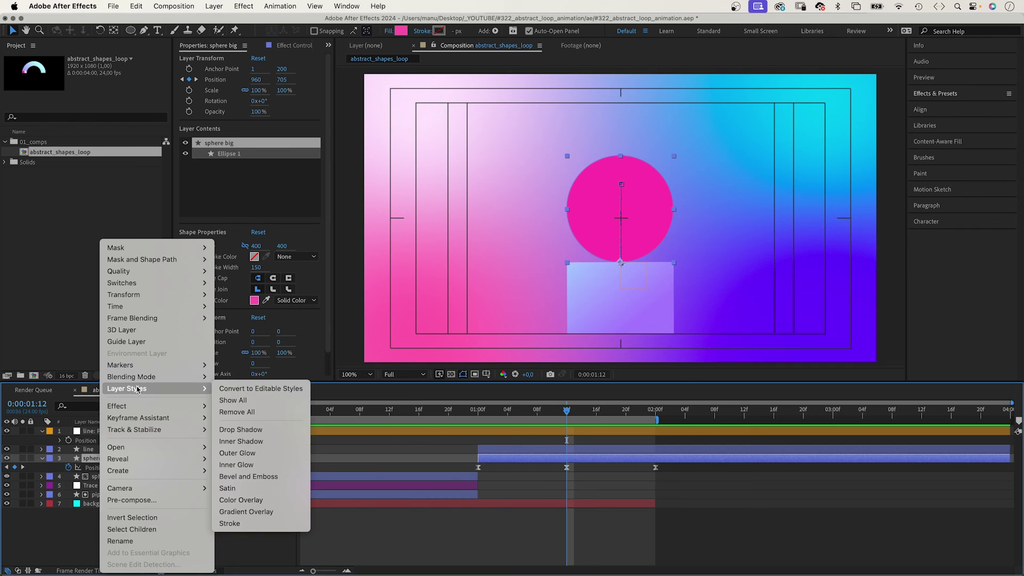
click(252, 467)
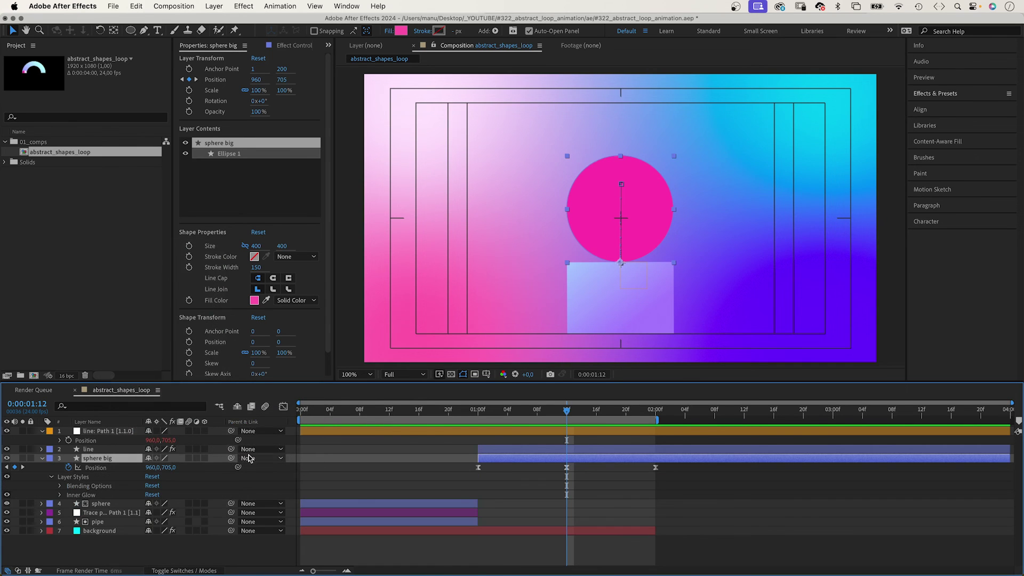
Set the Inner Glow to Size 54, Noise 19% and white colour, then collapse it.
click(60, 495)
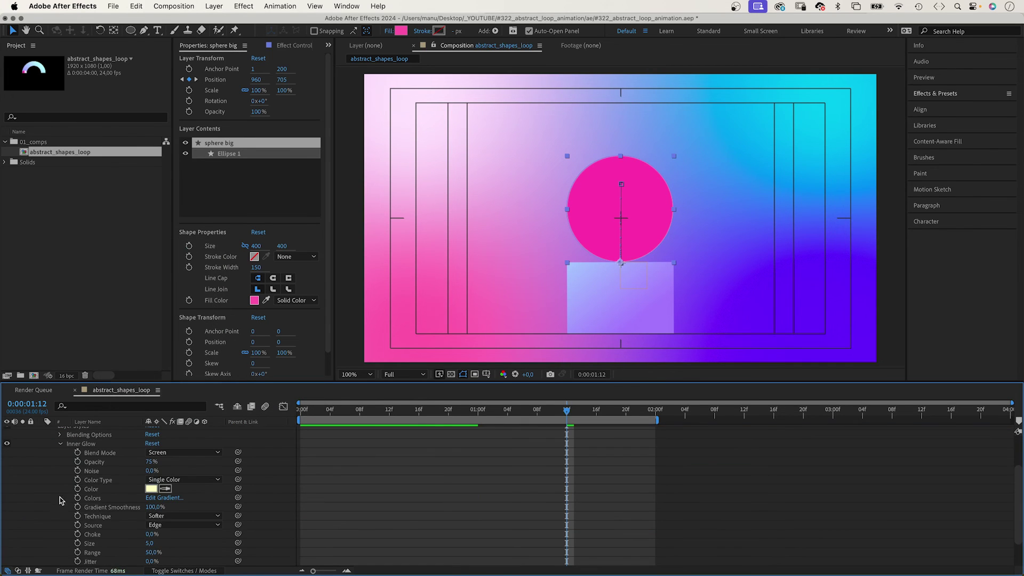
drag(149, 542, 165, 542)
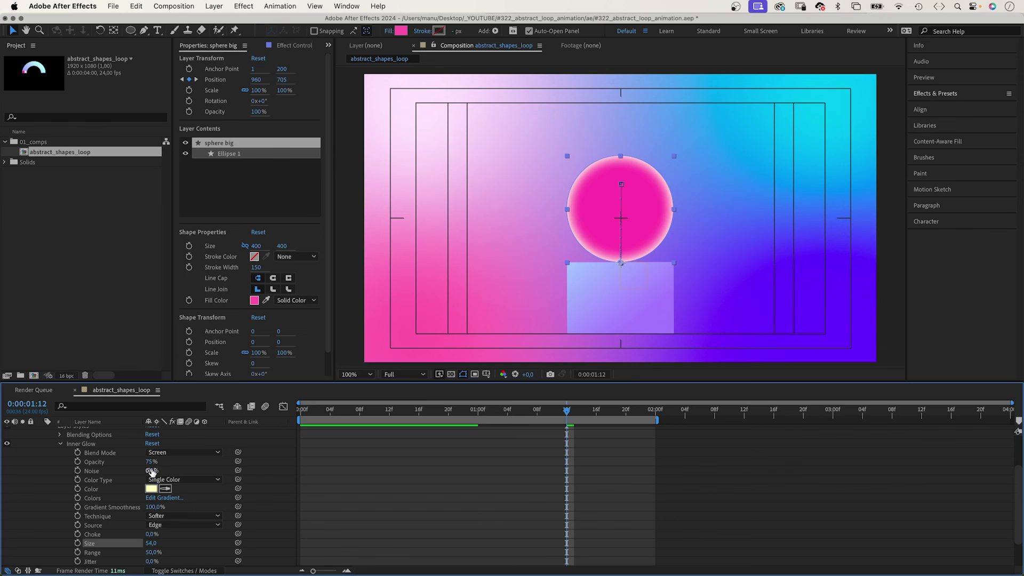
drag(151, 470, 154, 470)
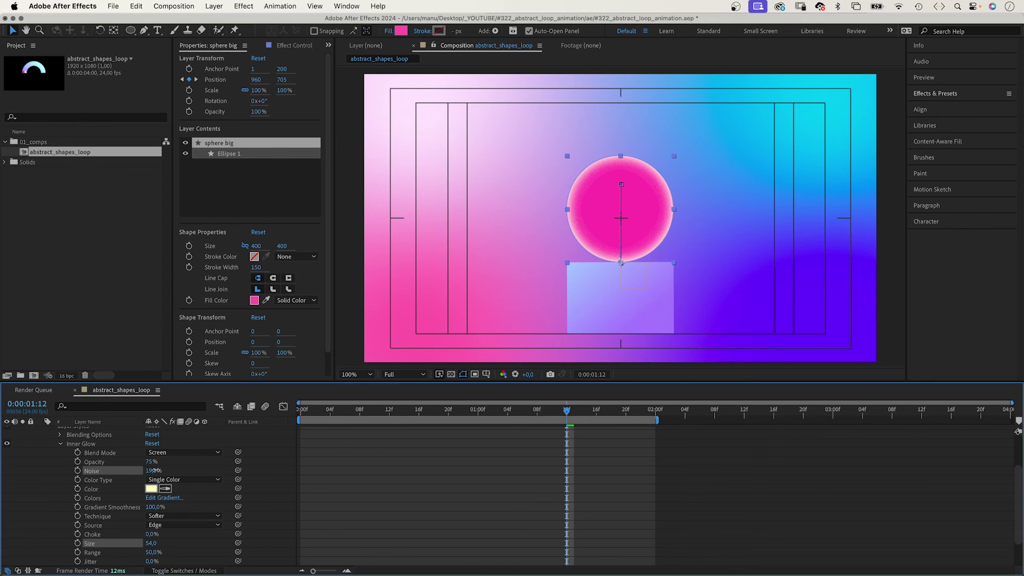
click(150, 489)
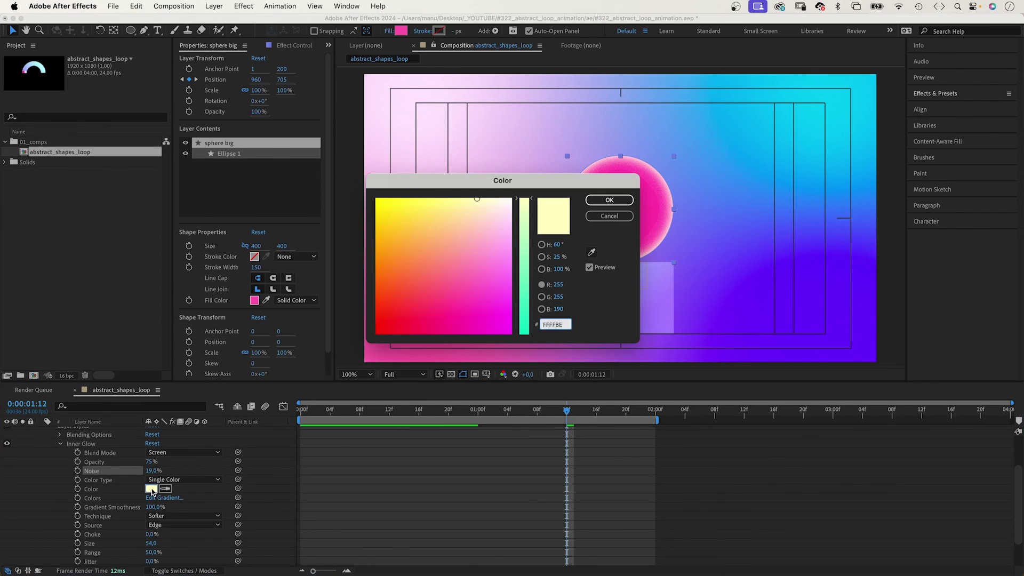
click(511, 199)
click(609, 200)
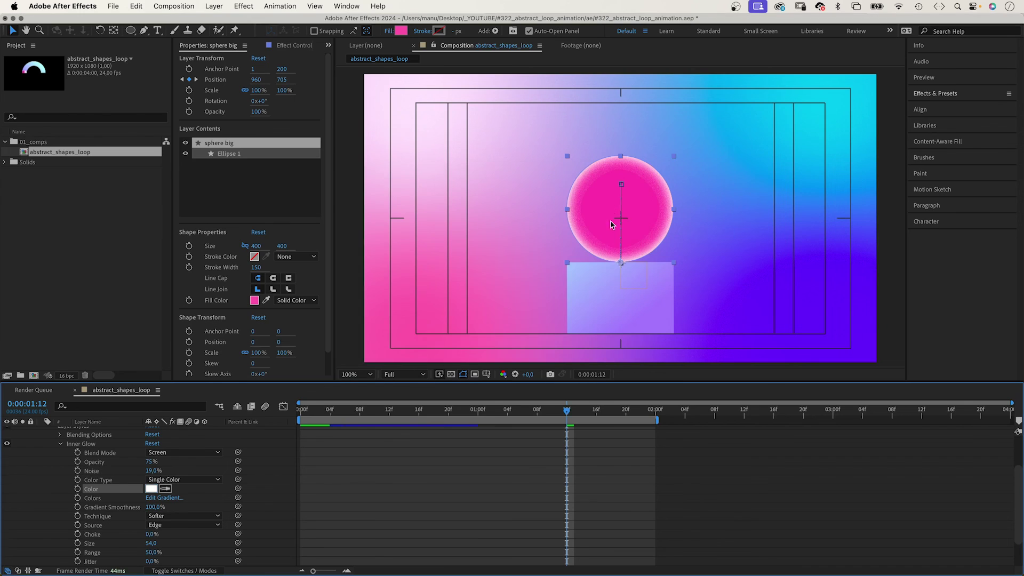
click(60, 445)
click(42, 458)
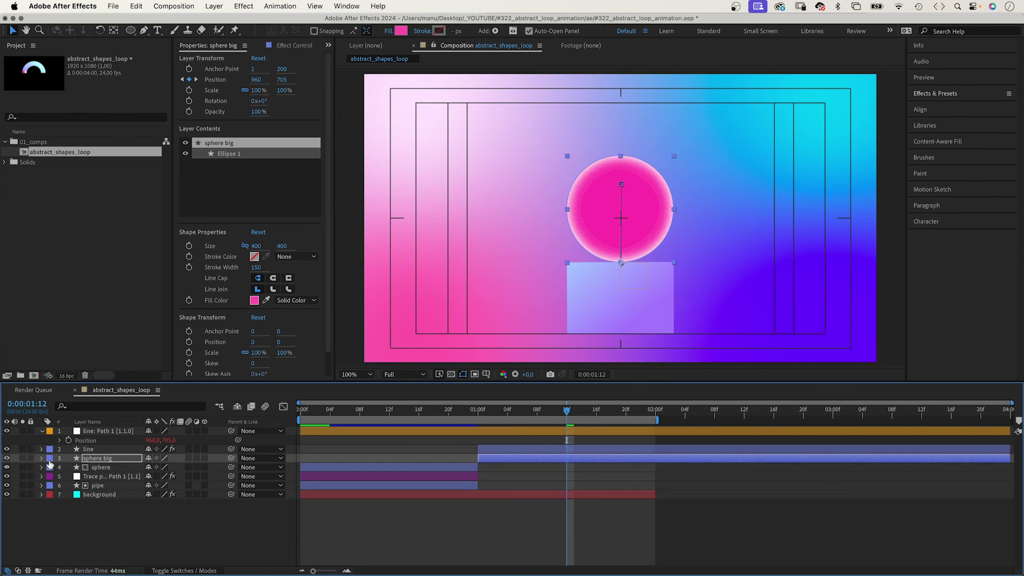
Add a Bevel and Emboss layer style to the line layer.
shift+click(95, 453)
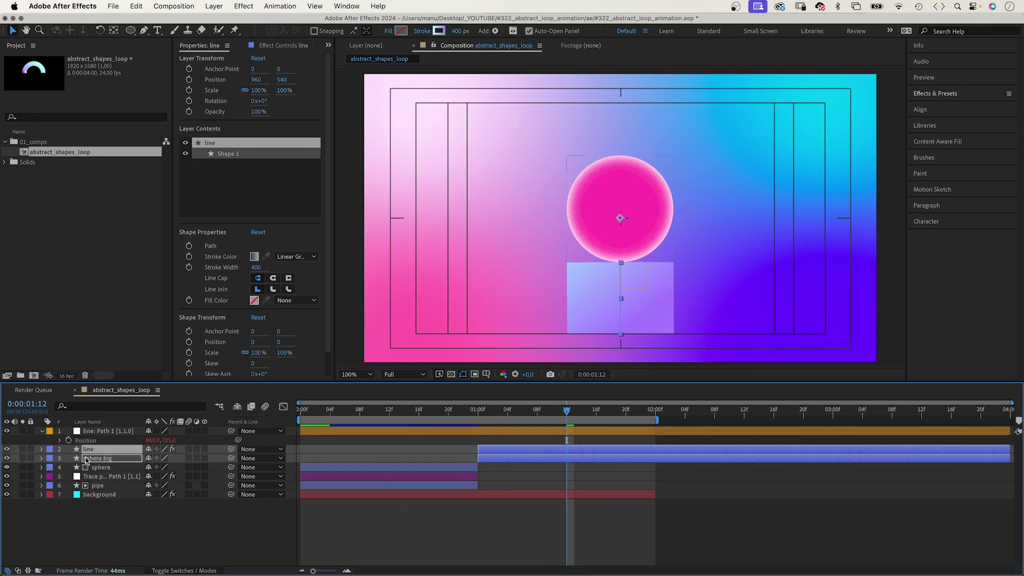
click(90, 520)
click(87, 449)
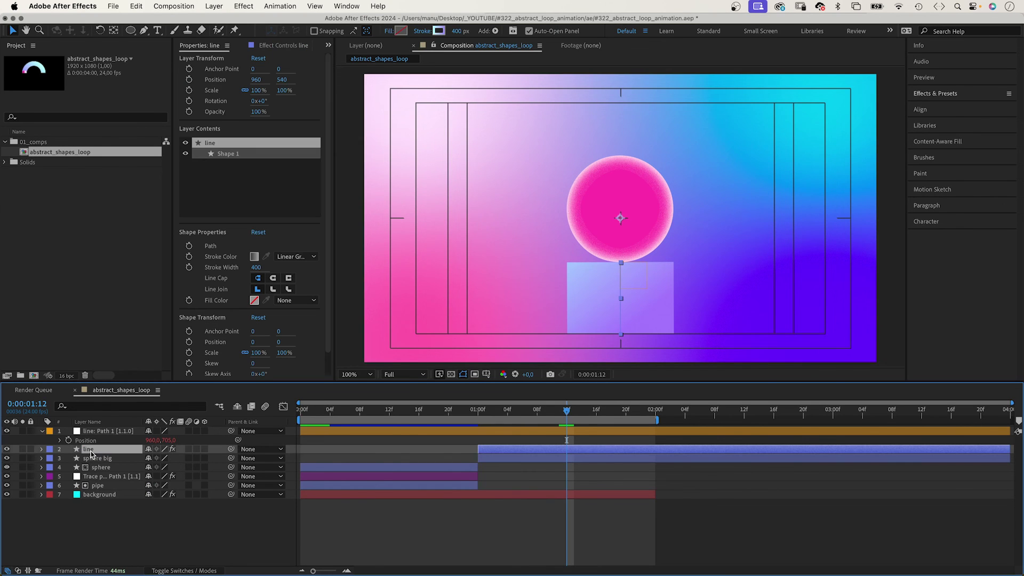
right_click(87, 452)
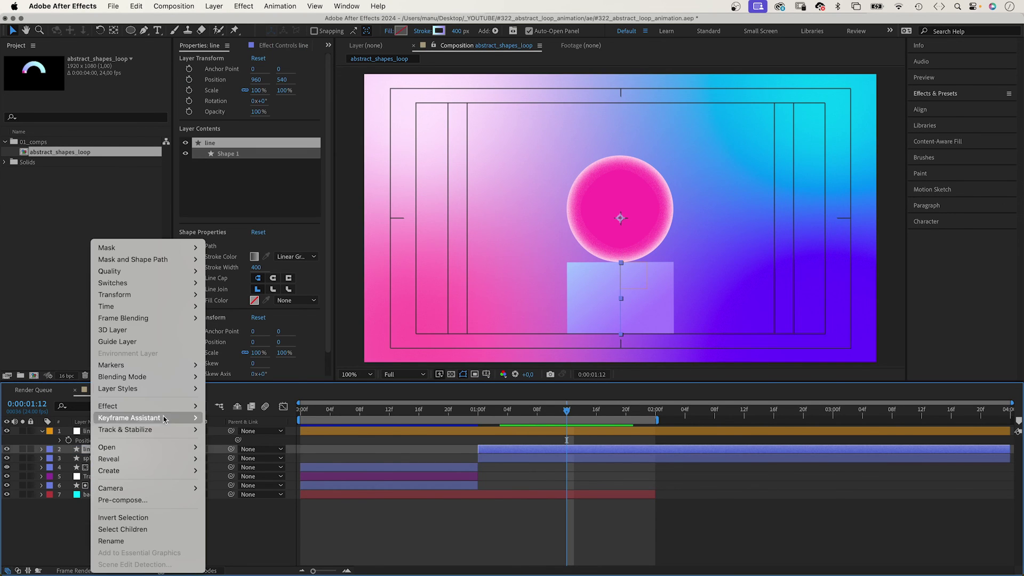
mouse_move(158, 390)
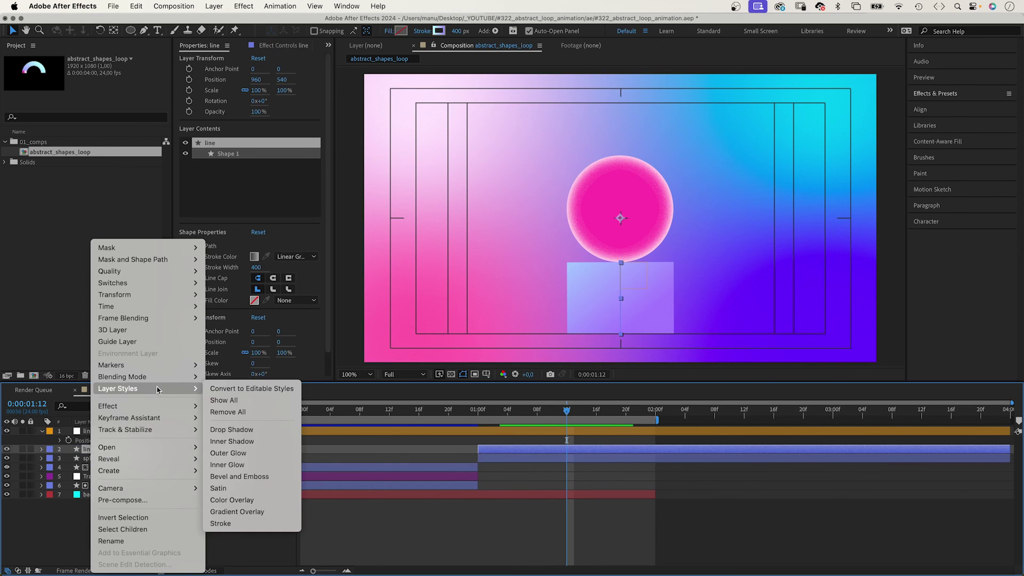
click(240, 478)
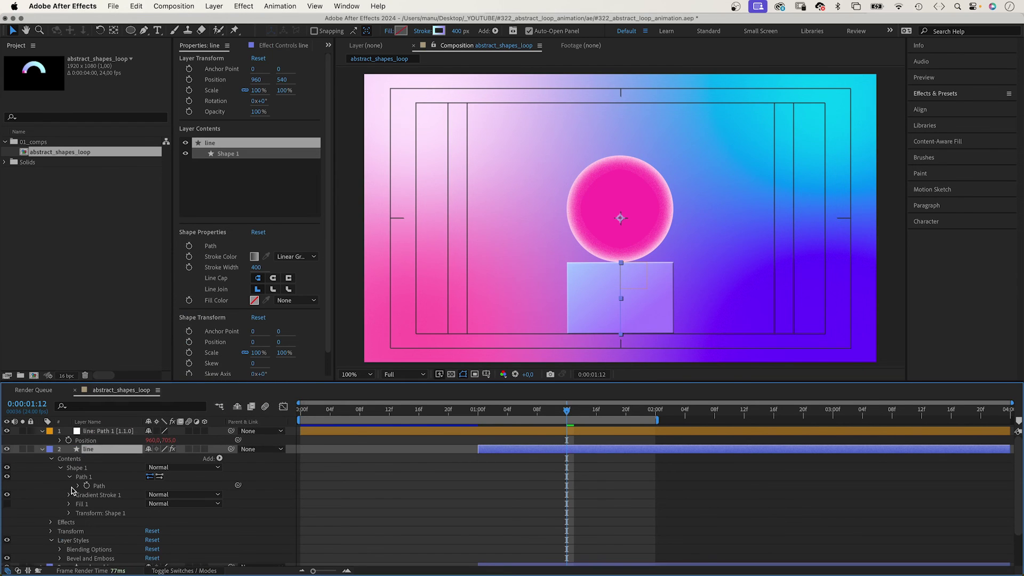
Set the bevel Size to 125 and Soften to 16.
click(59, 557)
scroll(59, 551, down, 5)
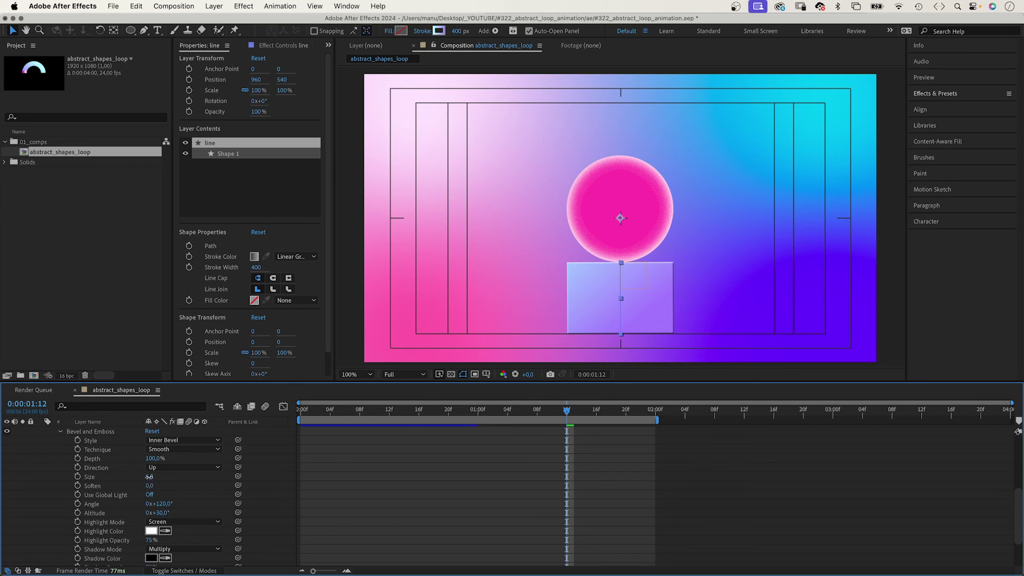
drag(150, 476, 204, 469)
drag(147, 486, 201, 482)
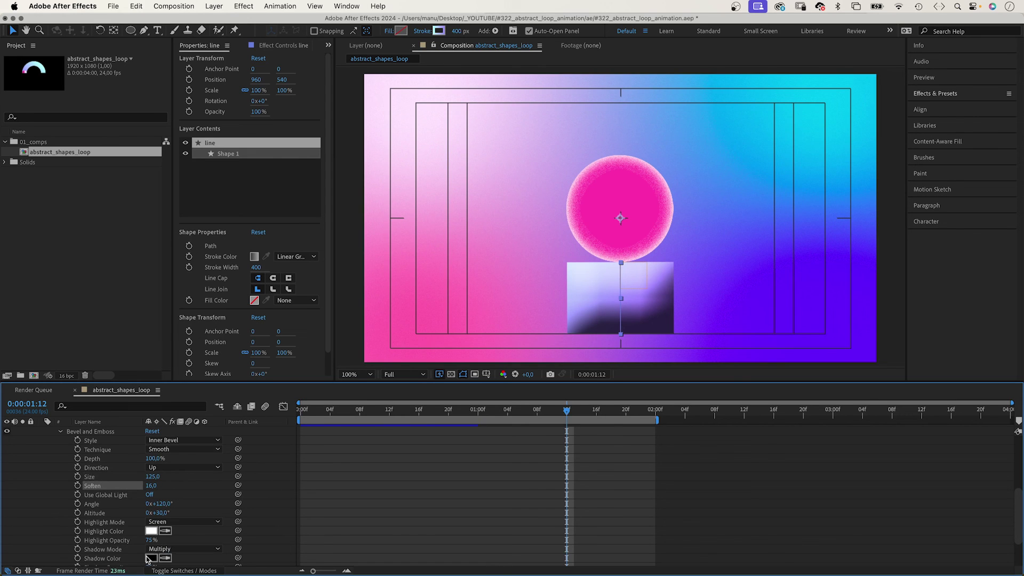
Set the bevel highlight to pale pink FFE6FF and shadow to violet 7E6DDE.
click(151, 532)
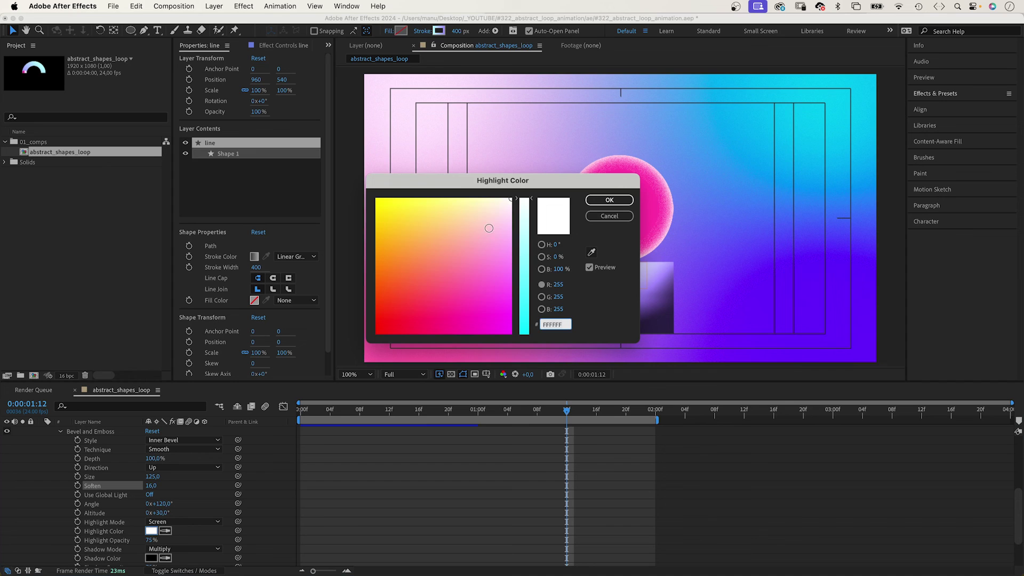
drag(489, 229, 511, 212)
click(601, 201)
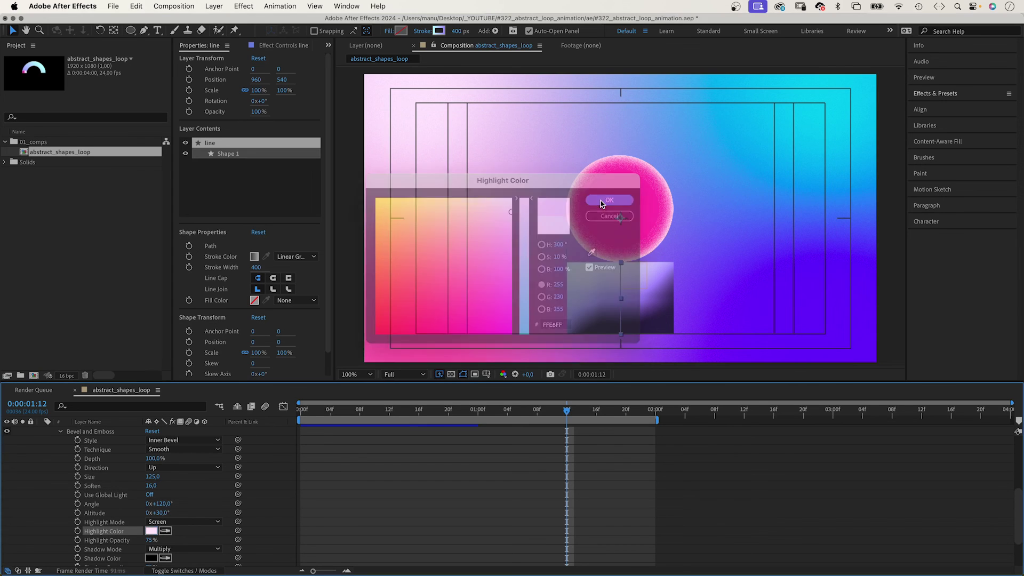
click(151, 558)
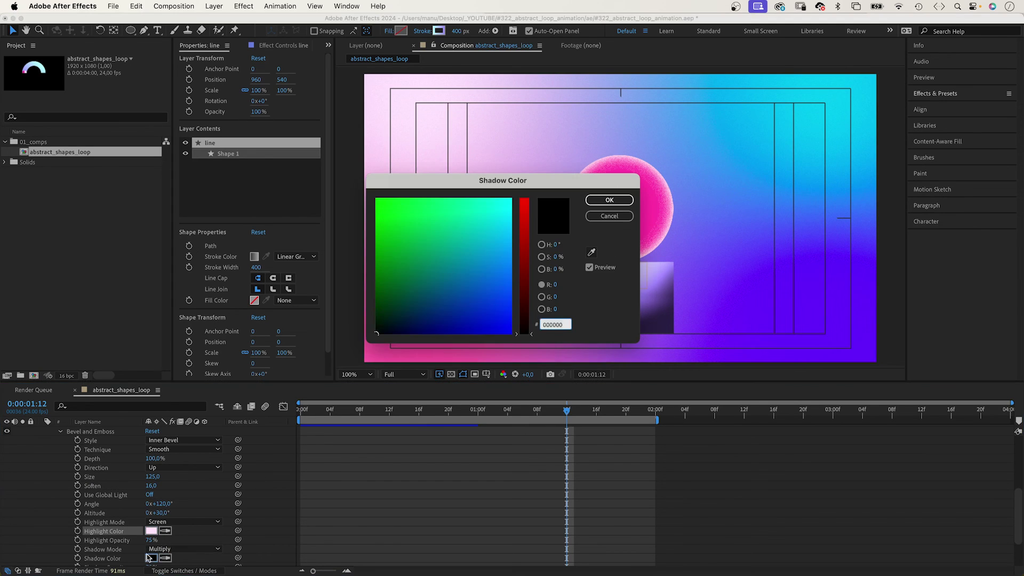
drag(503, 268, 525, 261)
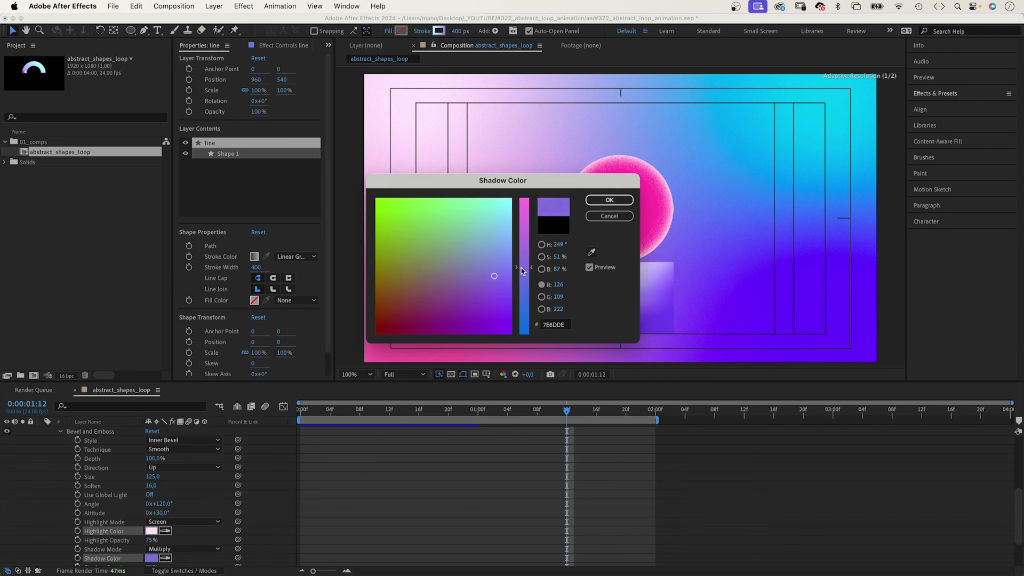
click(594, 203)
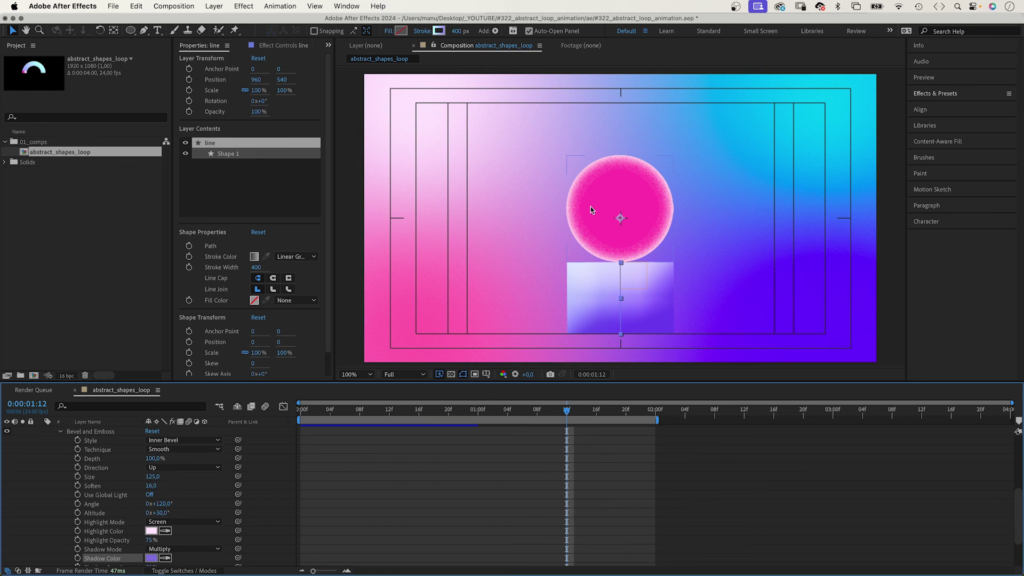
click(60, 432)
scroll(69, 444, up, 3)
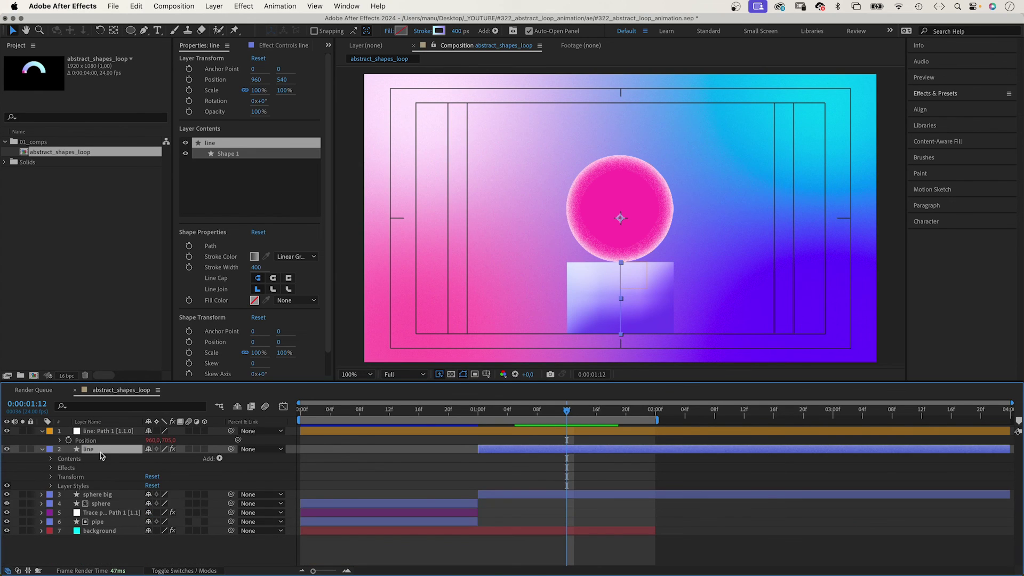
Add a Satin layer style to the line layer.
right_click(101, 453)
mouse_move(176, 406)
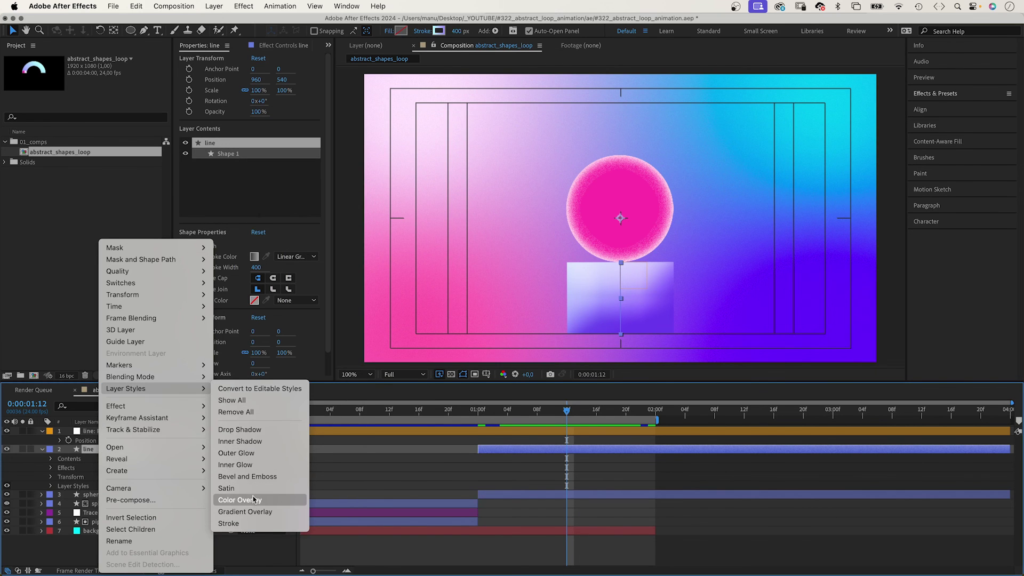
click(243, 489)
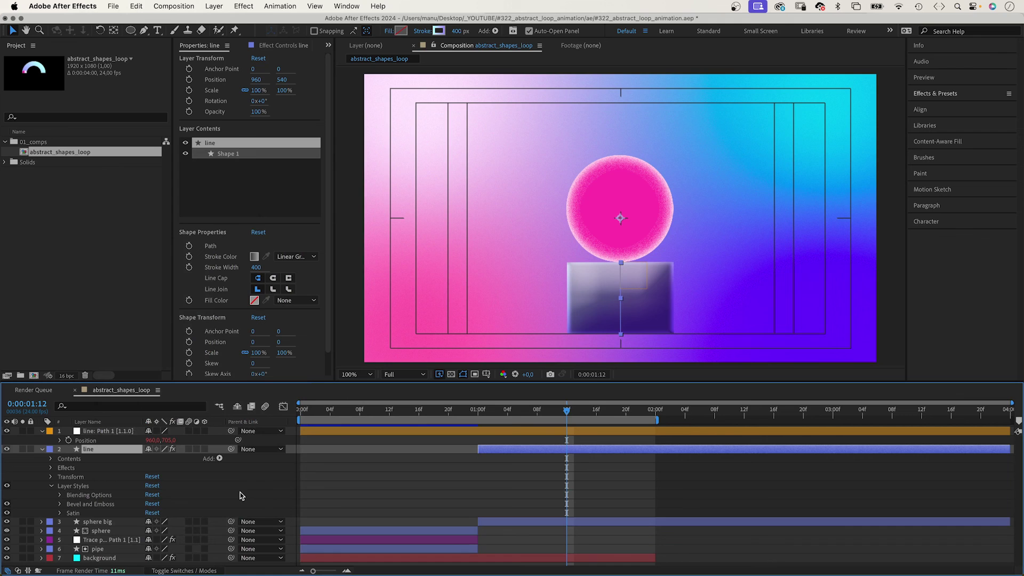
Make the Satin colour bright blue with Distance 92.3 and Size 125.
click(60, 513)
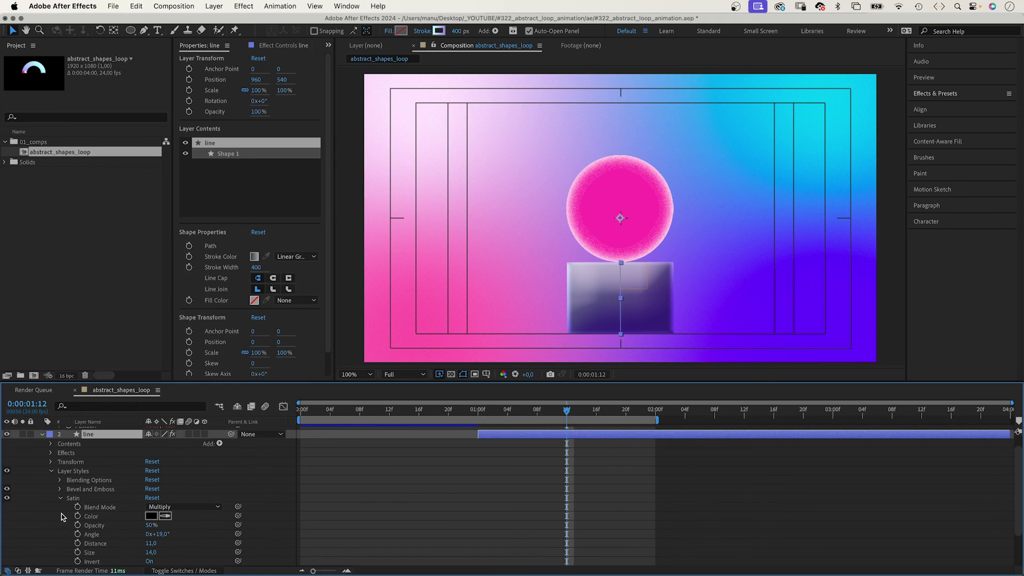
click(151, 516)
drag(480, 297, 541, 256)
click(609, 200)
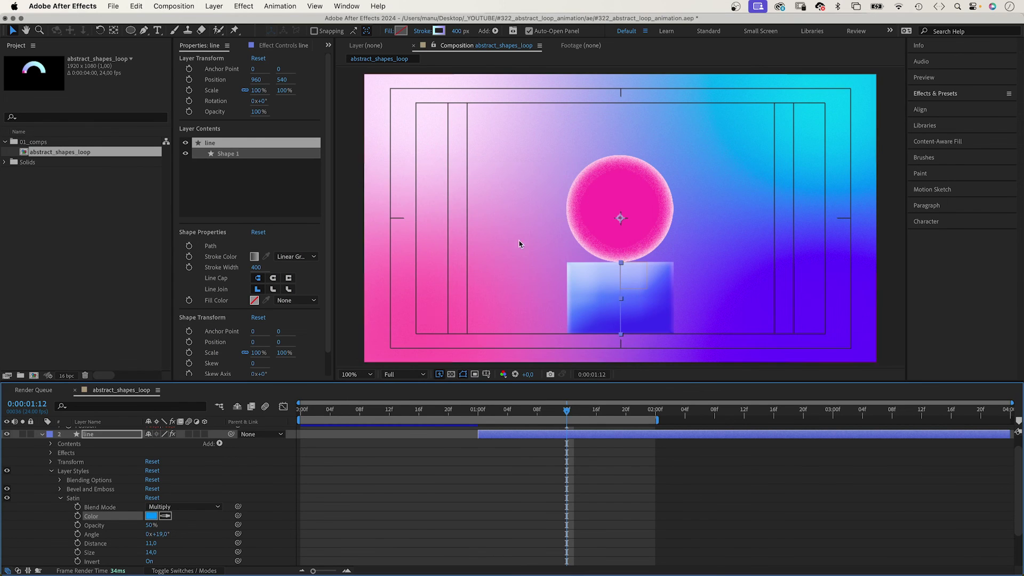
drag(150, 543, 523, 487)
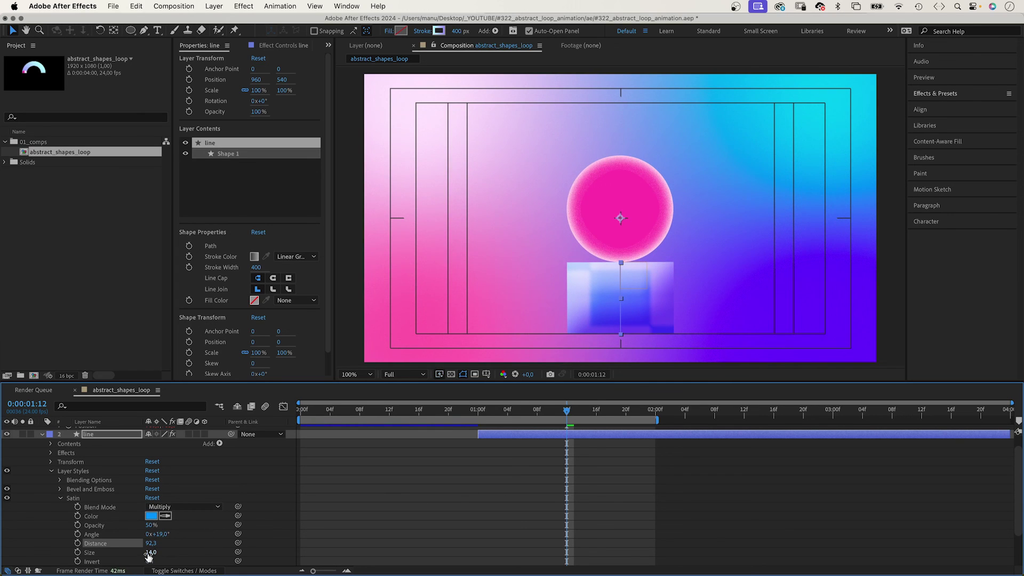
mouse_move(151, 553)
mouse_down()
mouse_move(196, 546)
mouse_move(174, 534)
mouse_move(189, 534)
mouse_move(169, 534)
mouse_up()
Collapse the Satin group and preview the loop from frame 0 along the arch.
click(59, 498)
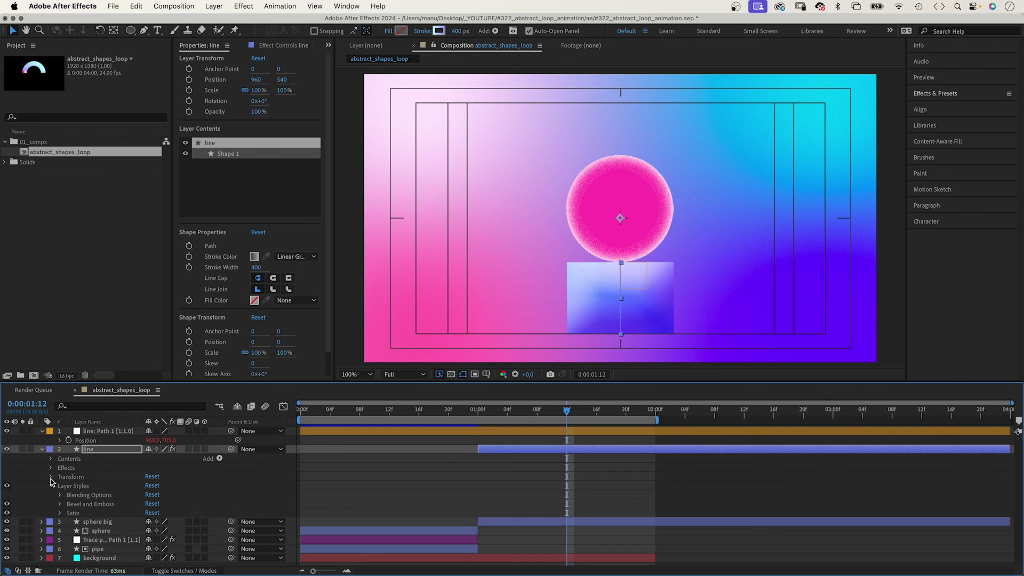
drag(545, 410, 478, 411)
key(Home)
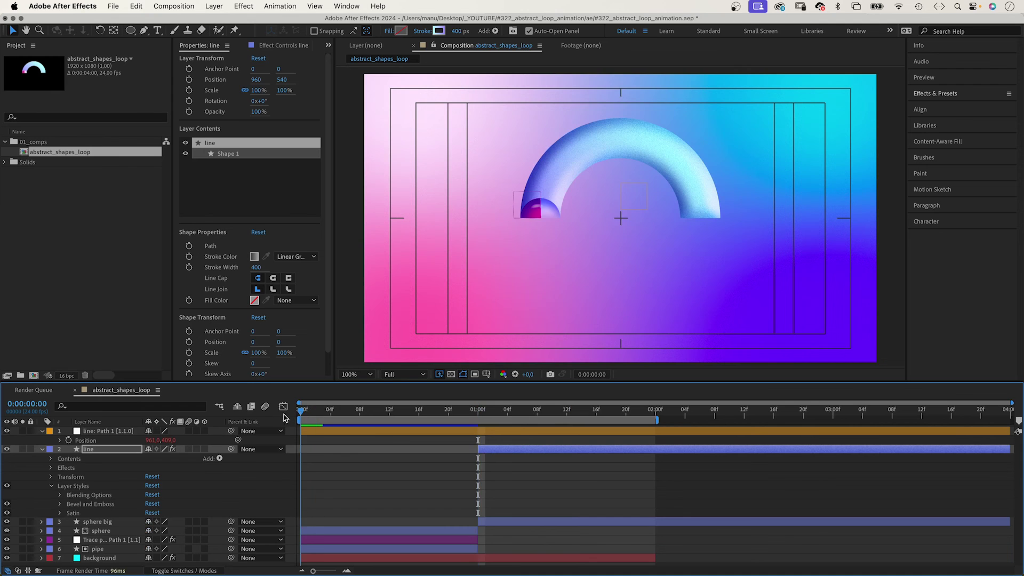
key(space)
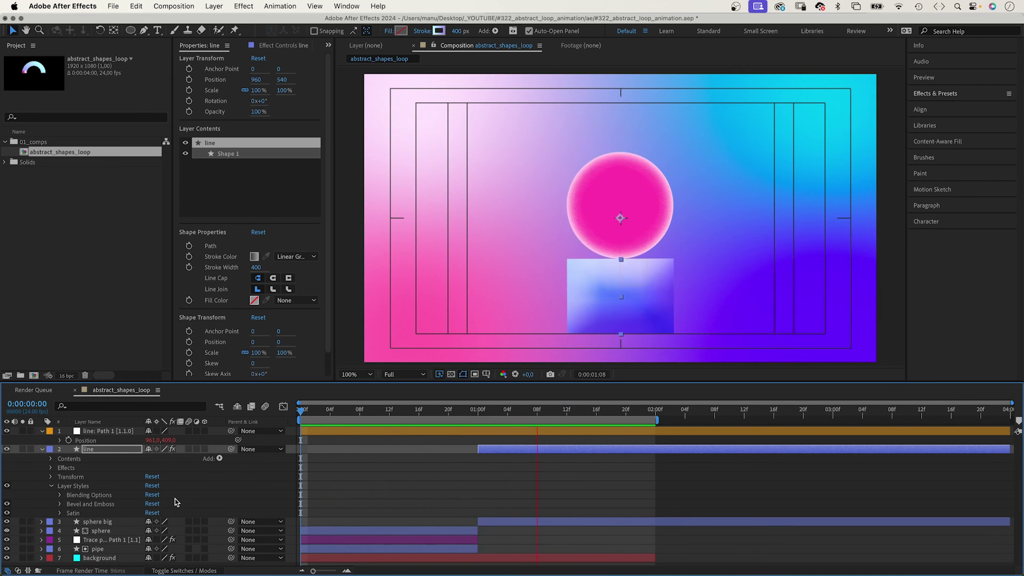